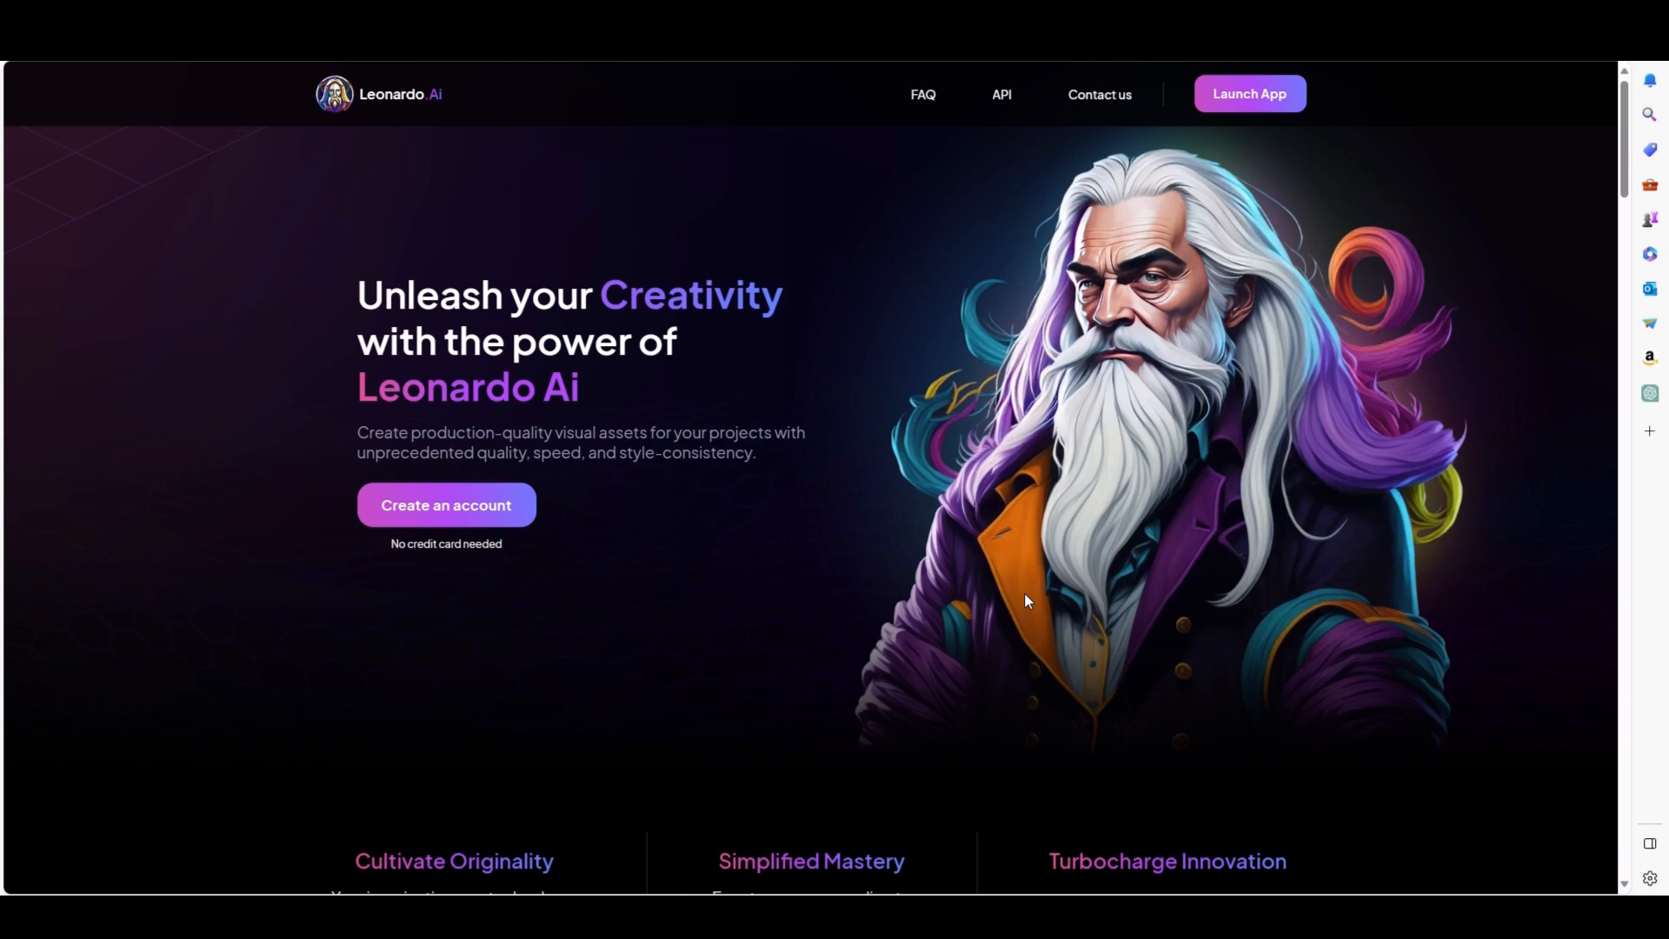
Launch the Leonardo.Ai app and open the AI Image Generation tool.
click(1255, 110)
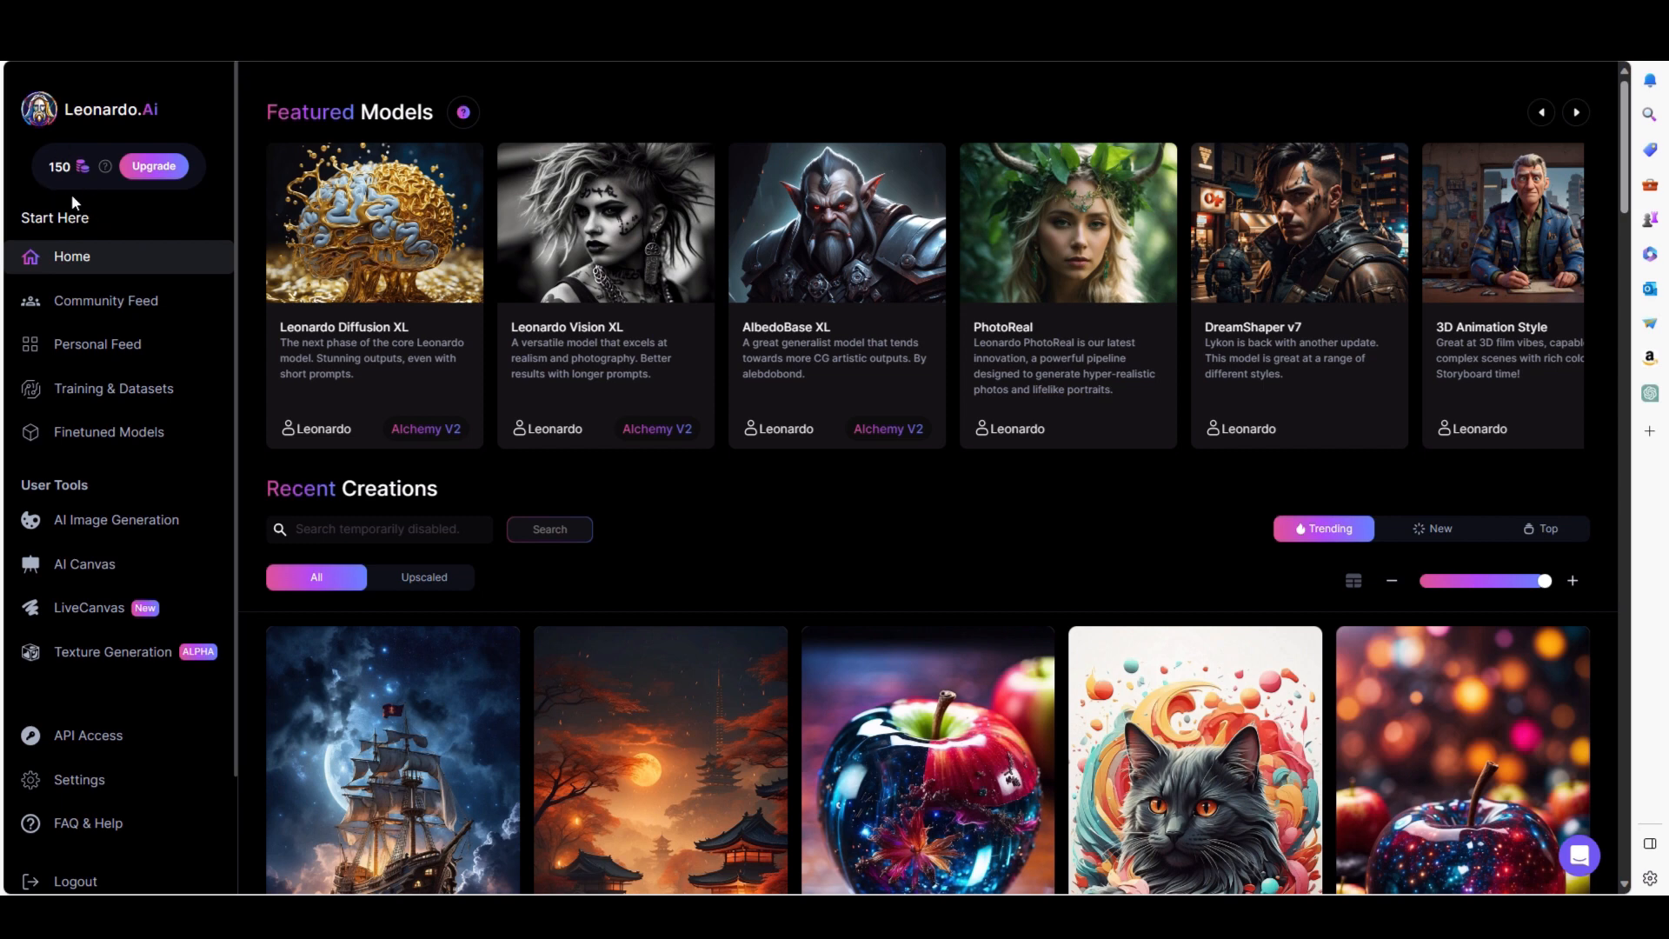
click(138, 525)
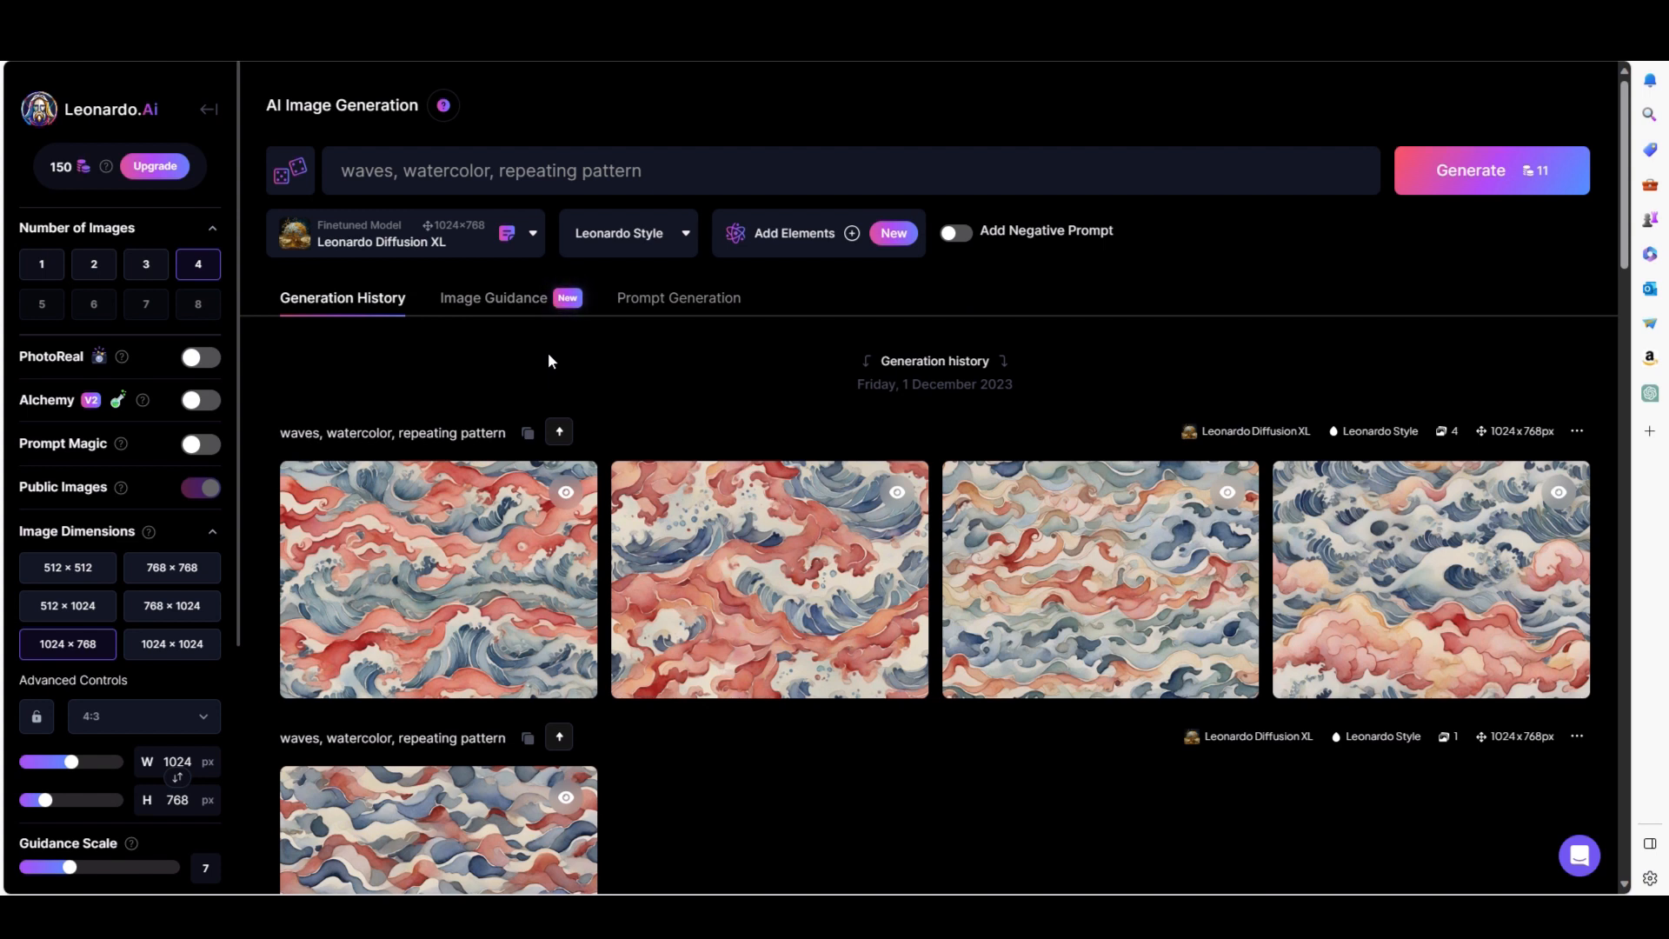
Browse the generation history and preview one of the waves watercolor pattern images full size.
mouse_move(710, 527)
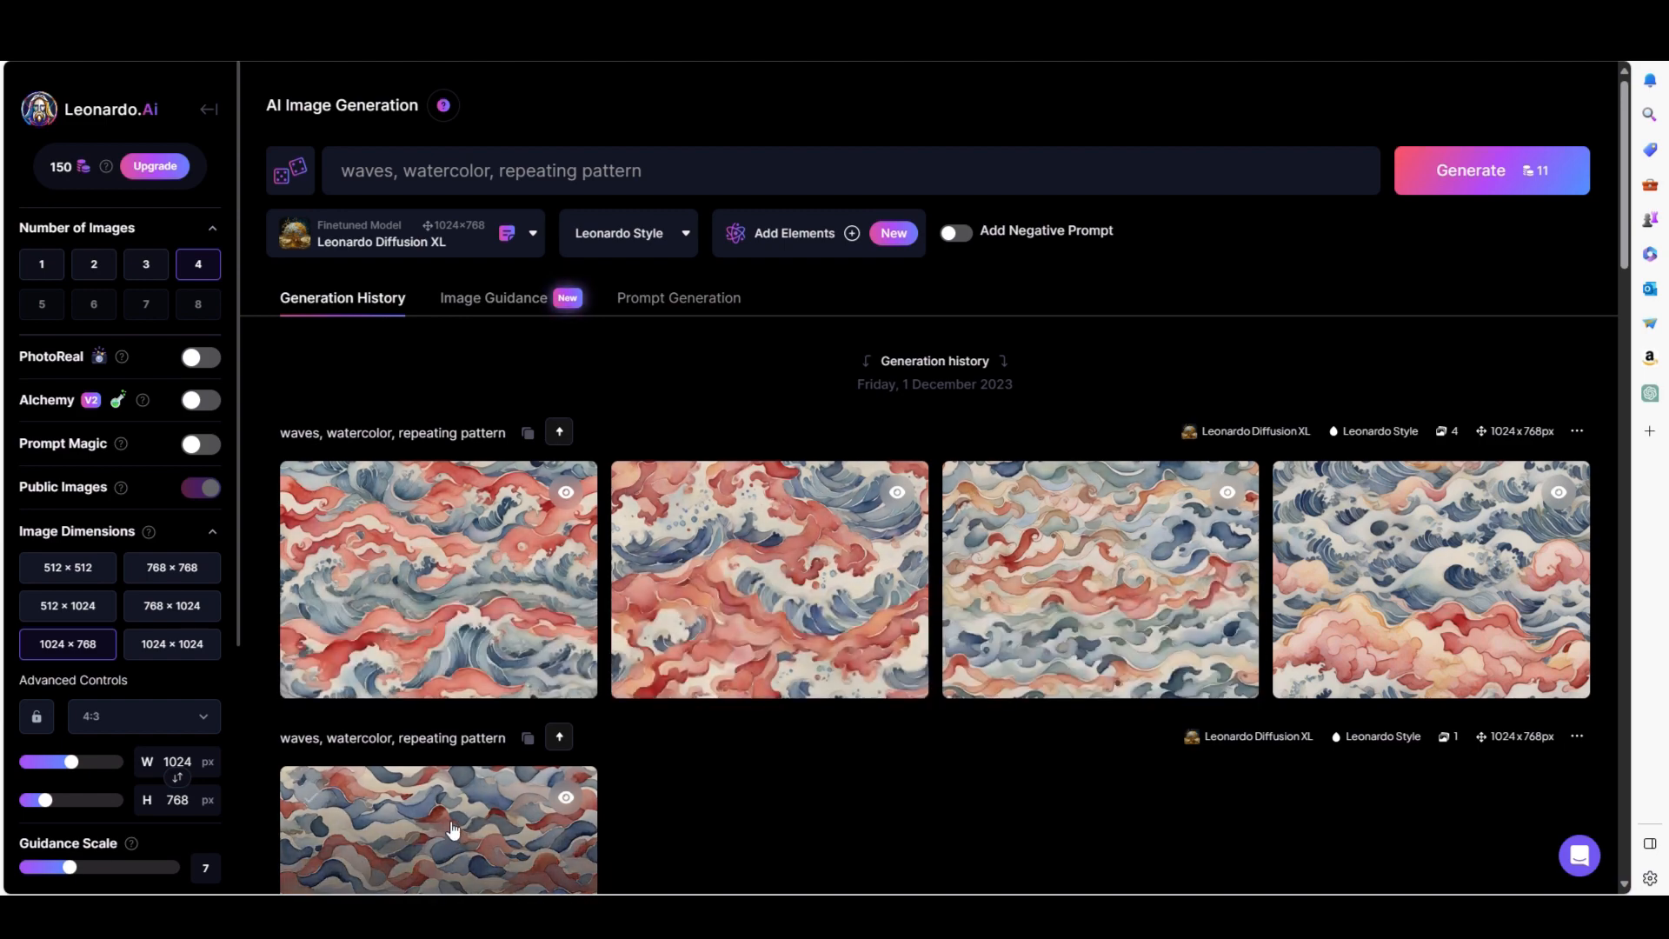
scroll(716, 760, down, 5)
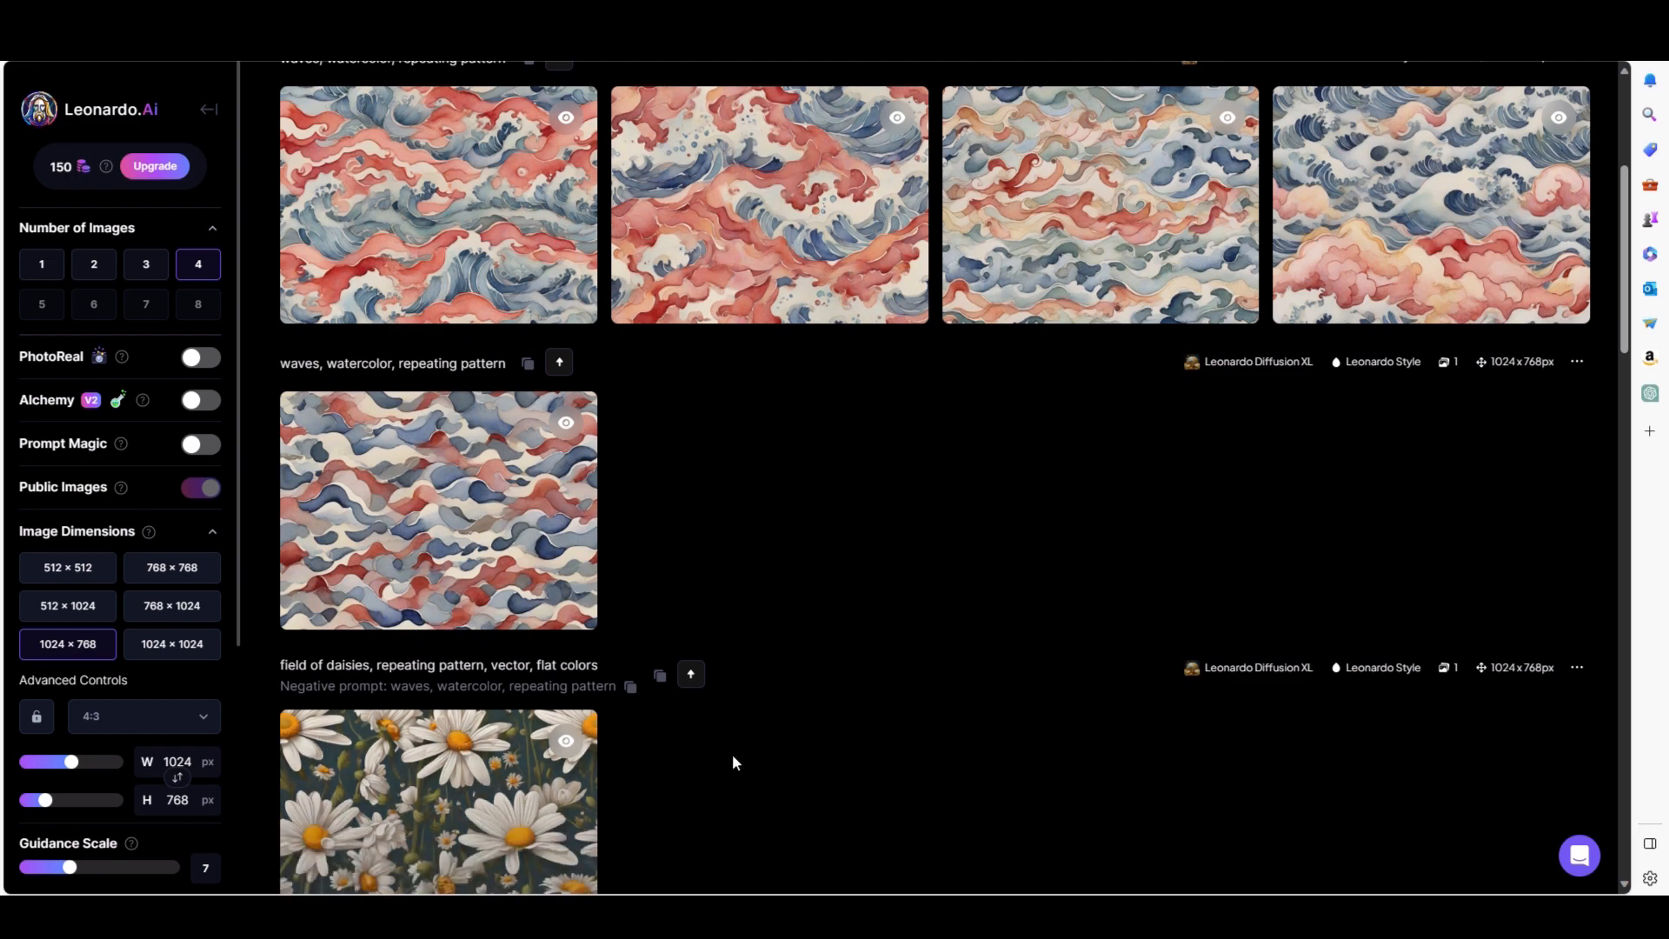
scroll(734, 759, down, 2)
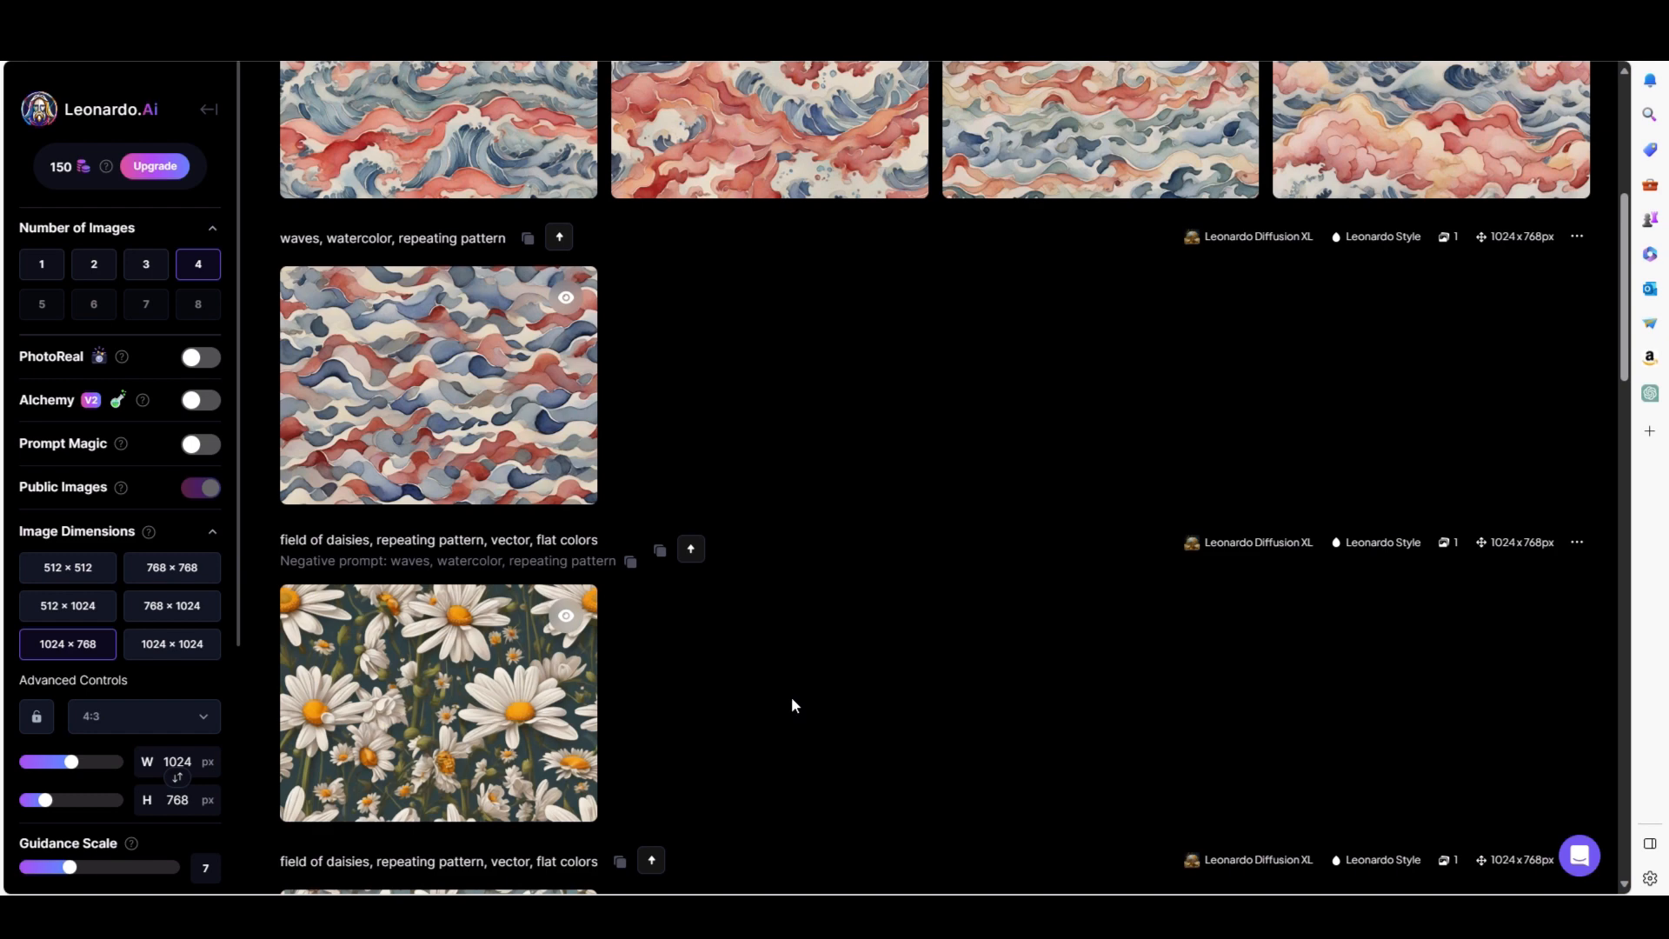
scroll(751, 415, up, 2)
scroll(751, 415, up, 3)
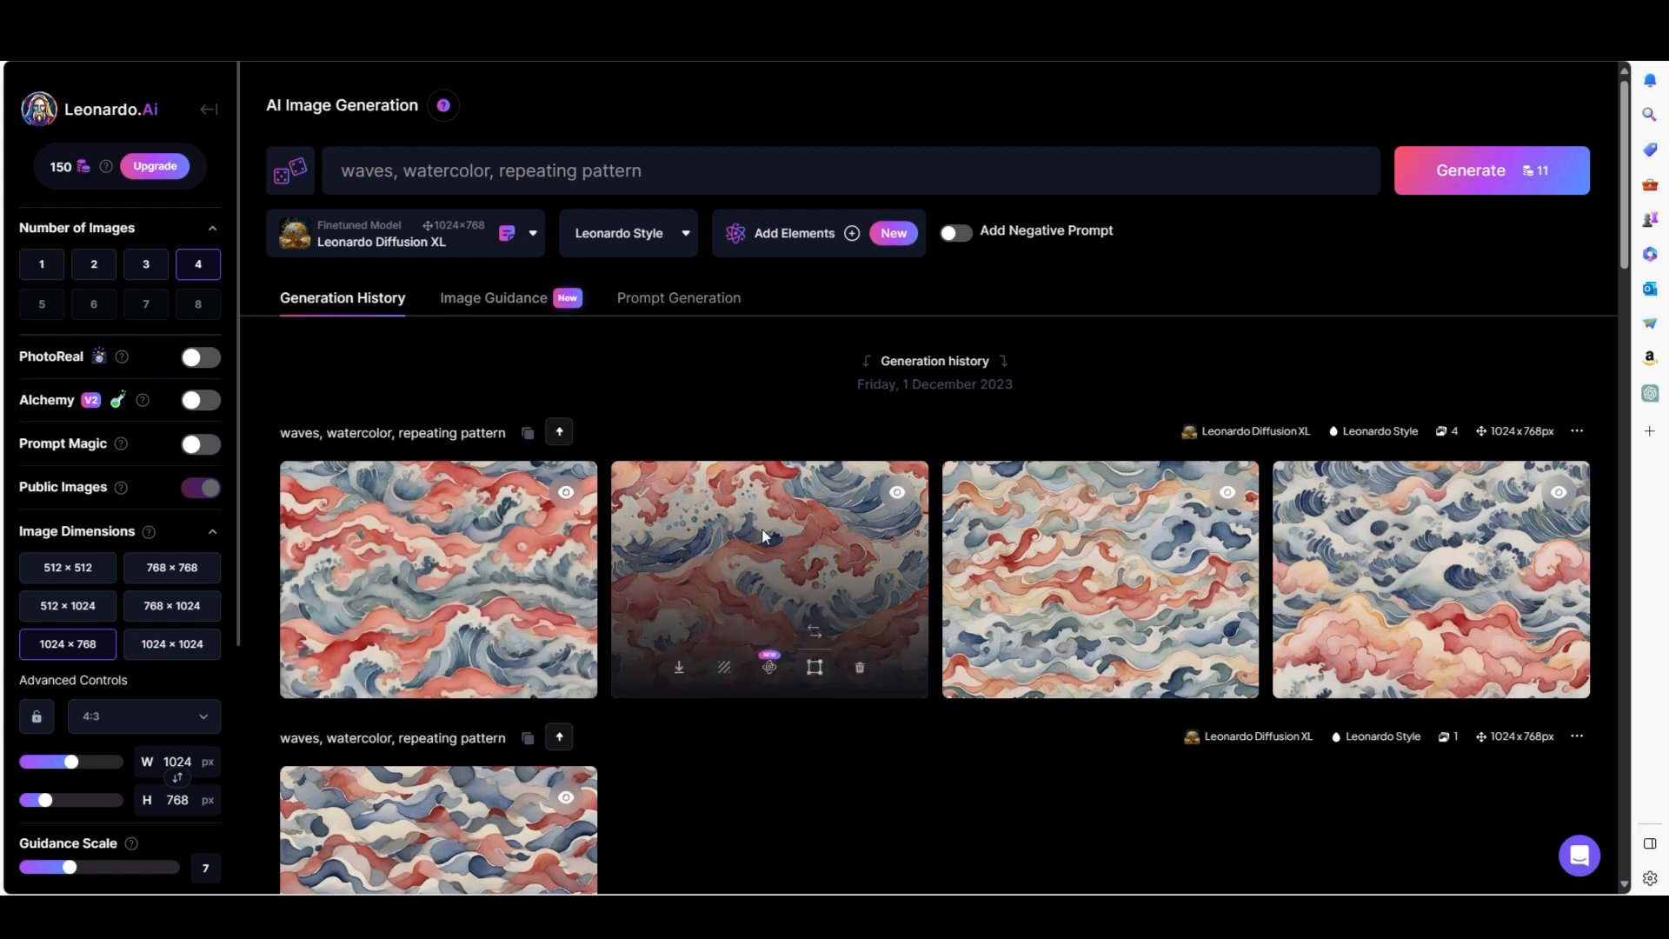
click(763, 541)
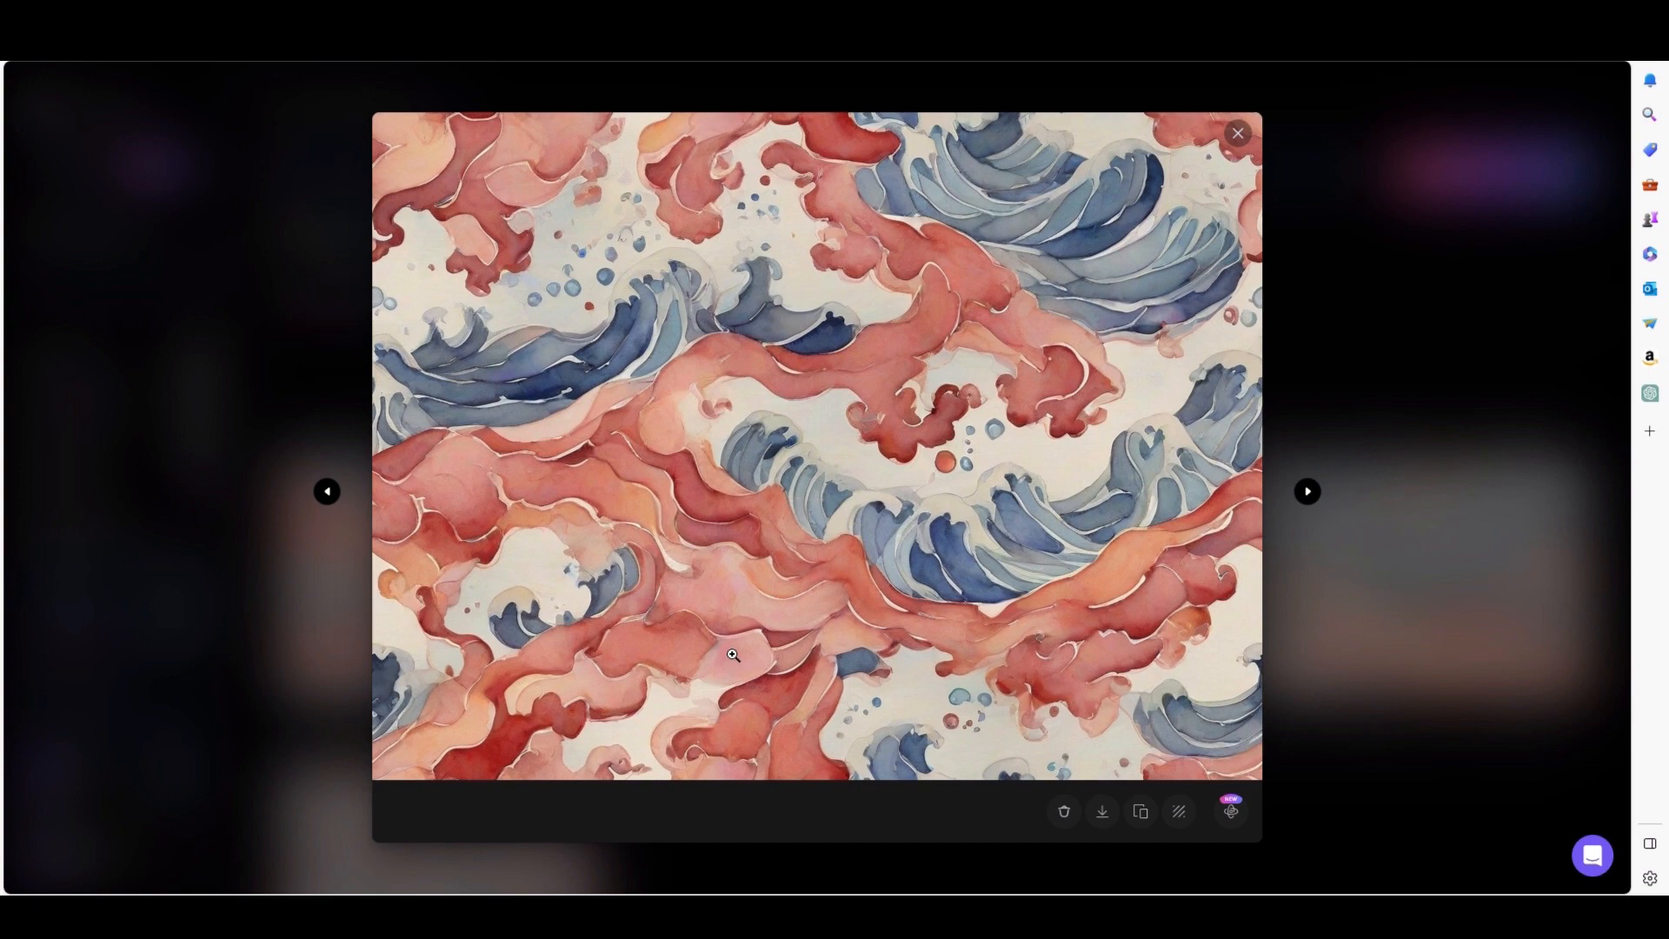
click(1238, 133)
Scroll through the history and preview a field of daisies pattern image full size.
scroll(707, 533, down, 5)
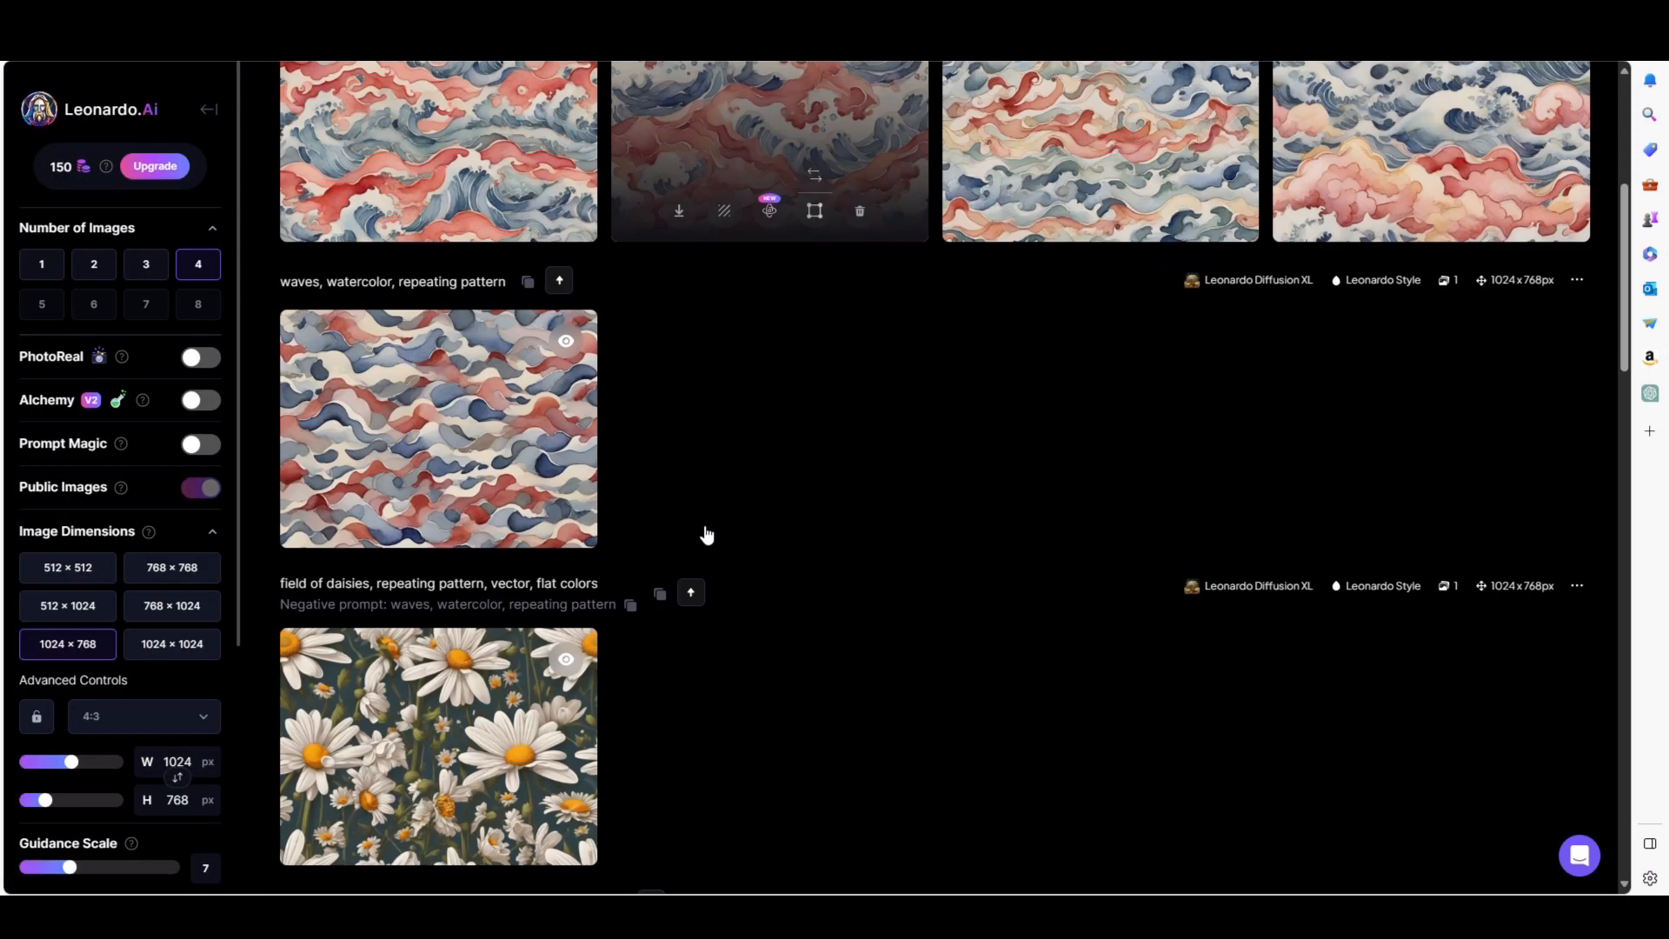
scroll(775, 529, down, 2)
scroll(798, 648, down, 1)
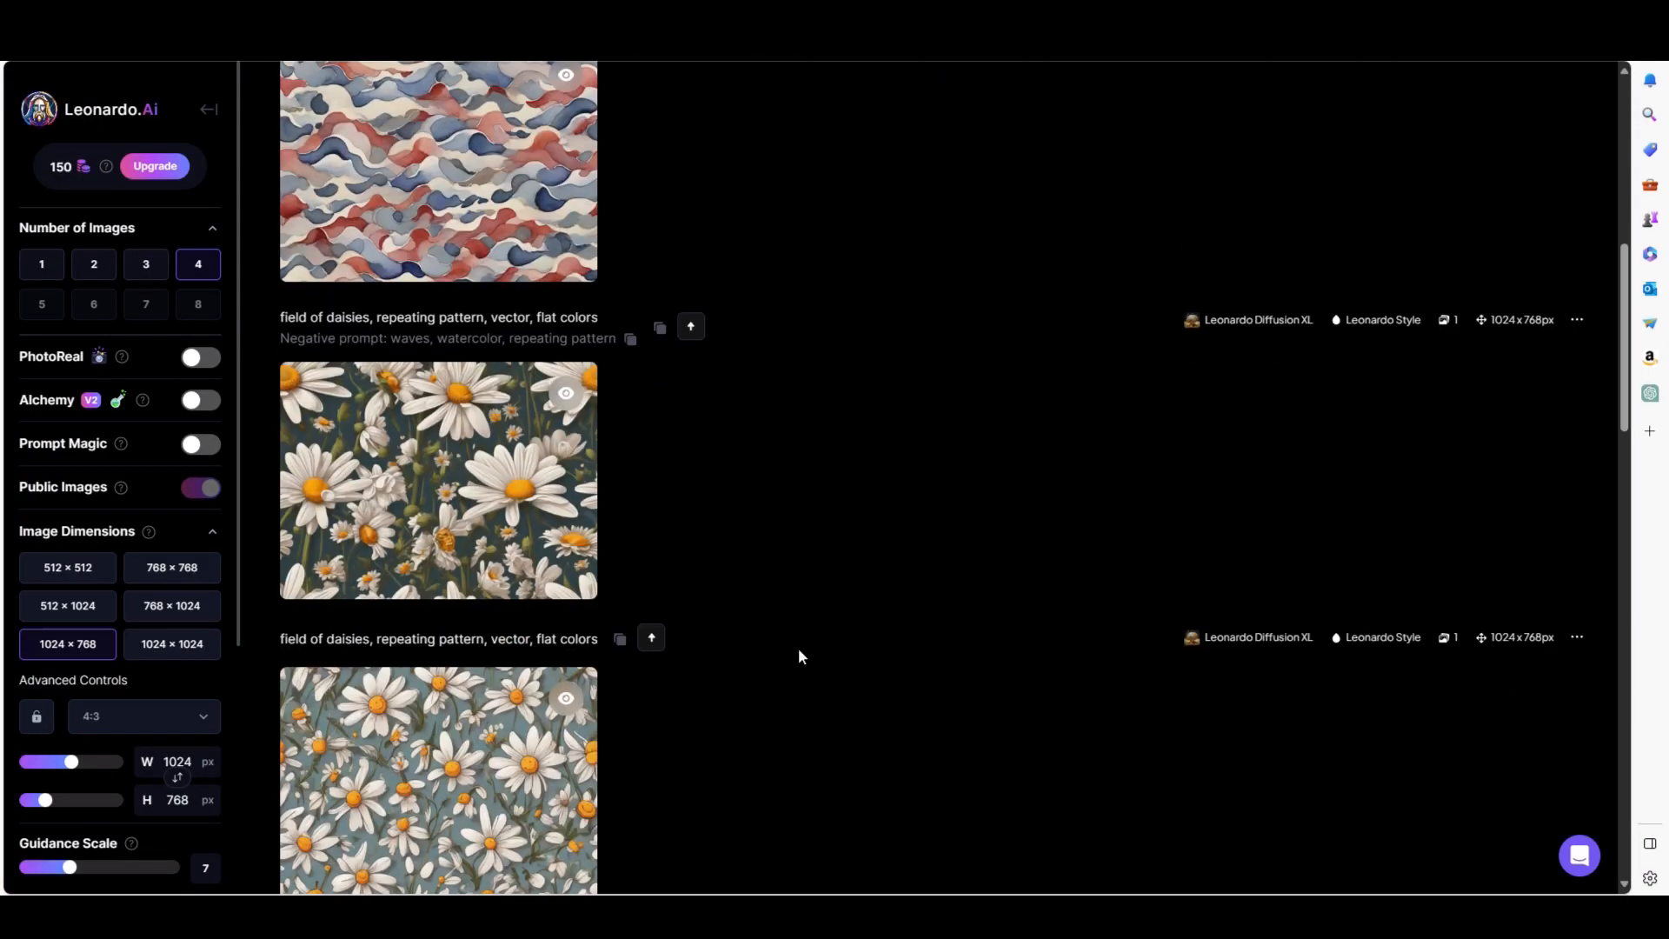
scroll(798, 649, down, 1)
click(507, 772)
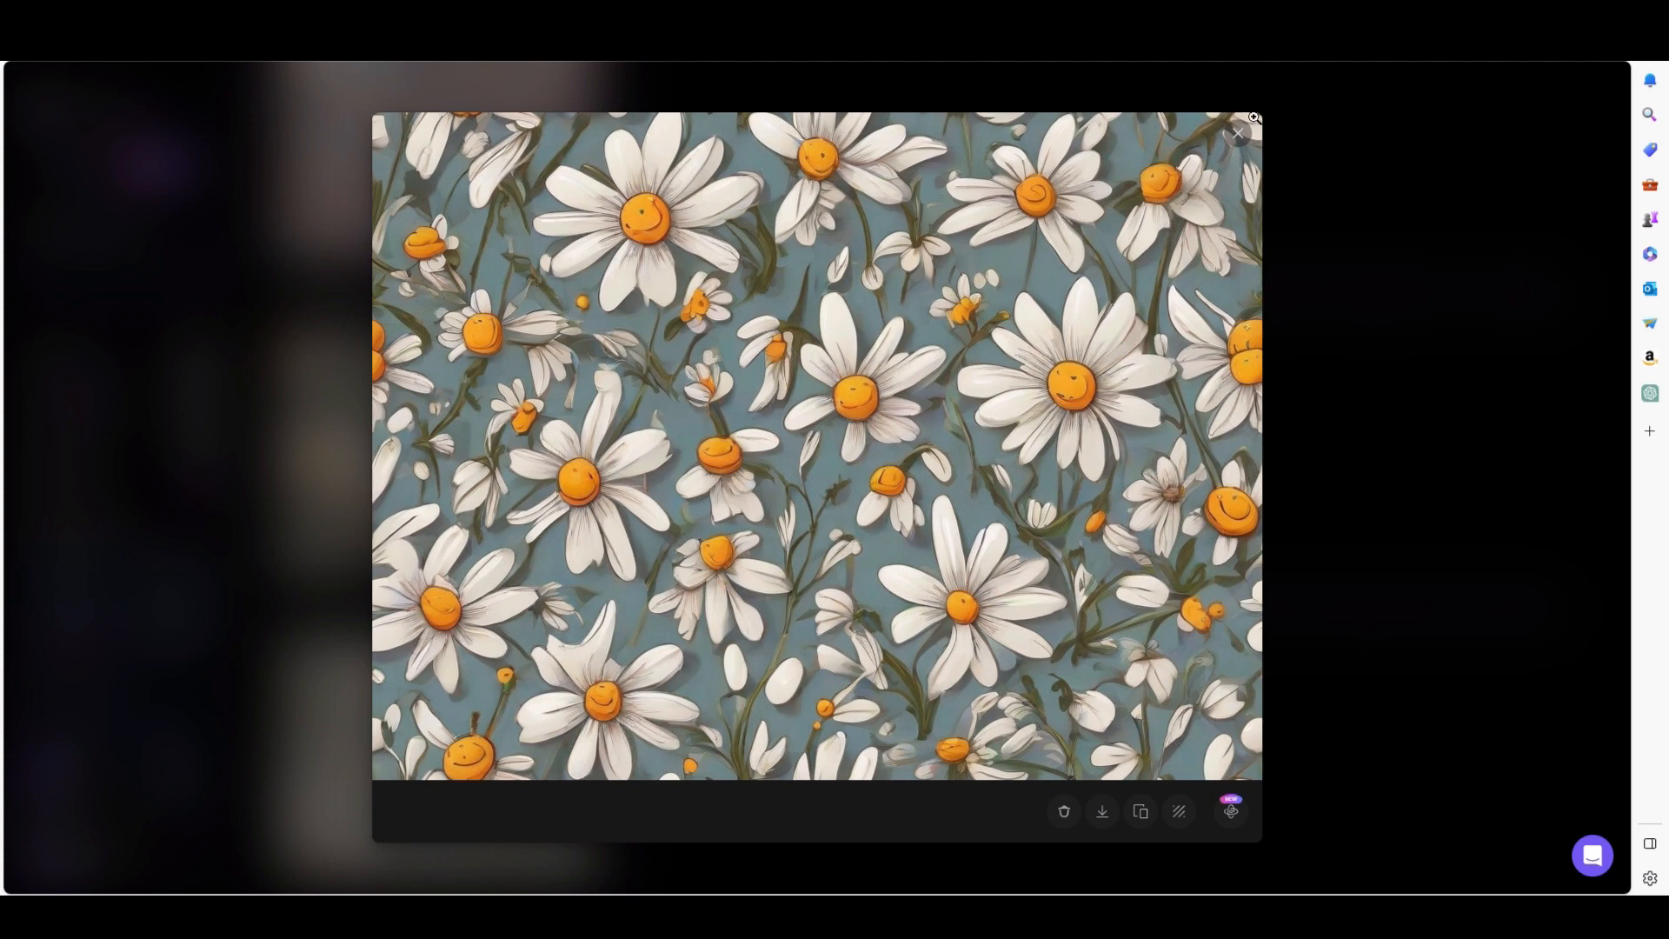
click(1238, 135)
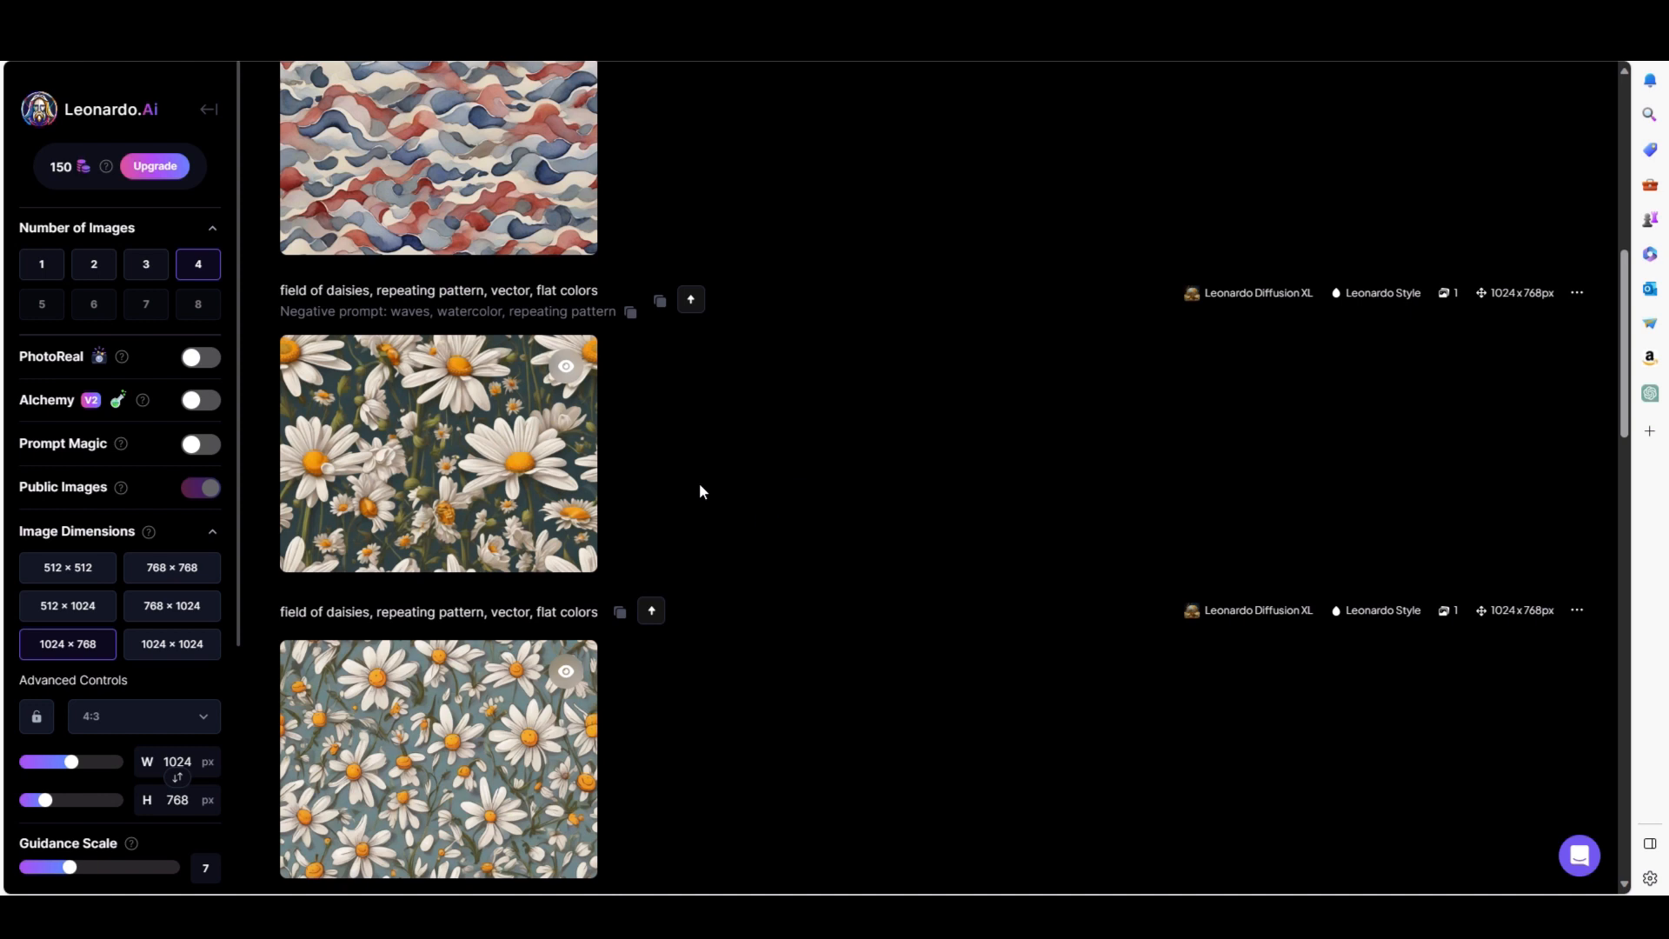
Turn on the Tiling option in the generation settings.
scroll(738, 327, up, 10)
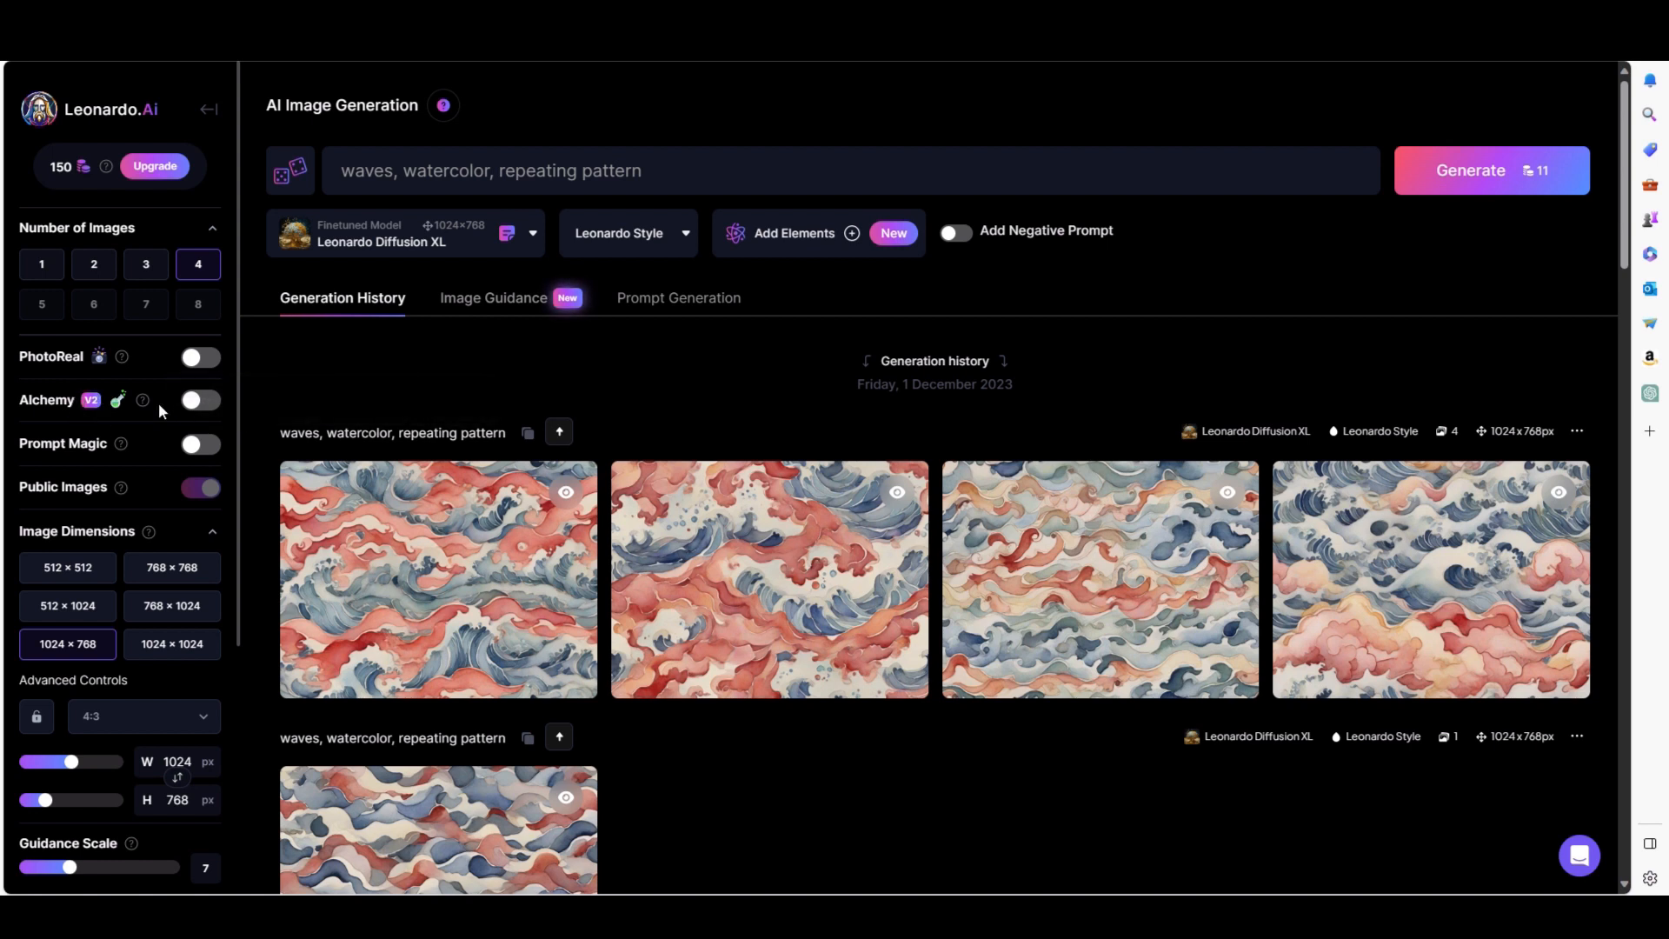
mouse_move(143, 405)
scroll(226, 415, down, 1)
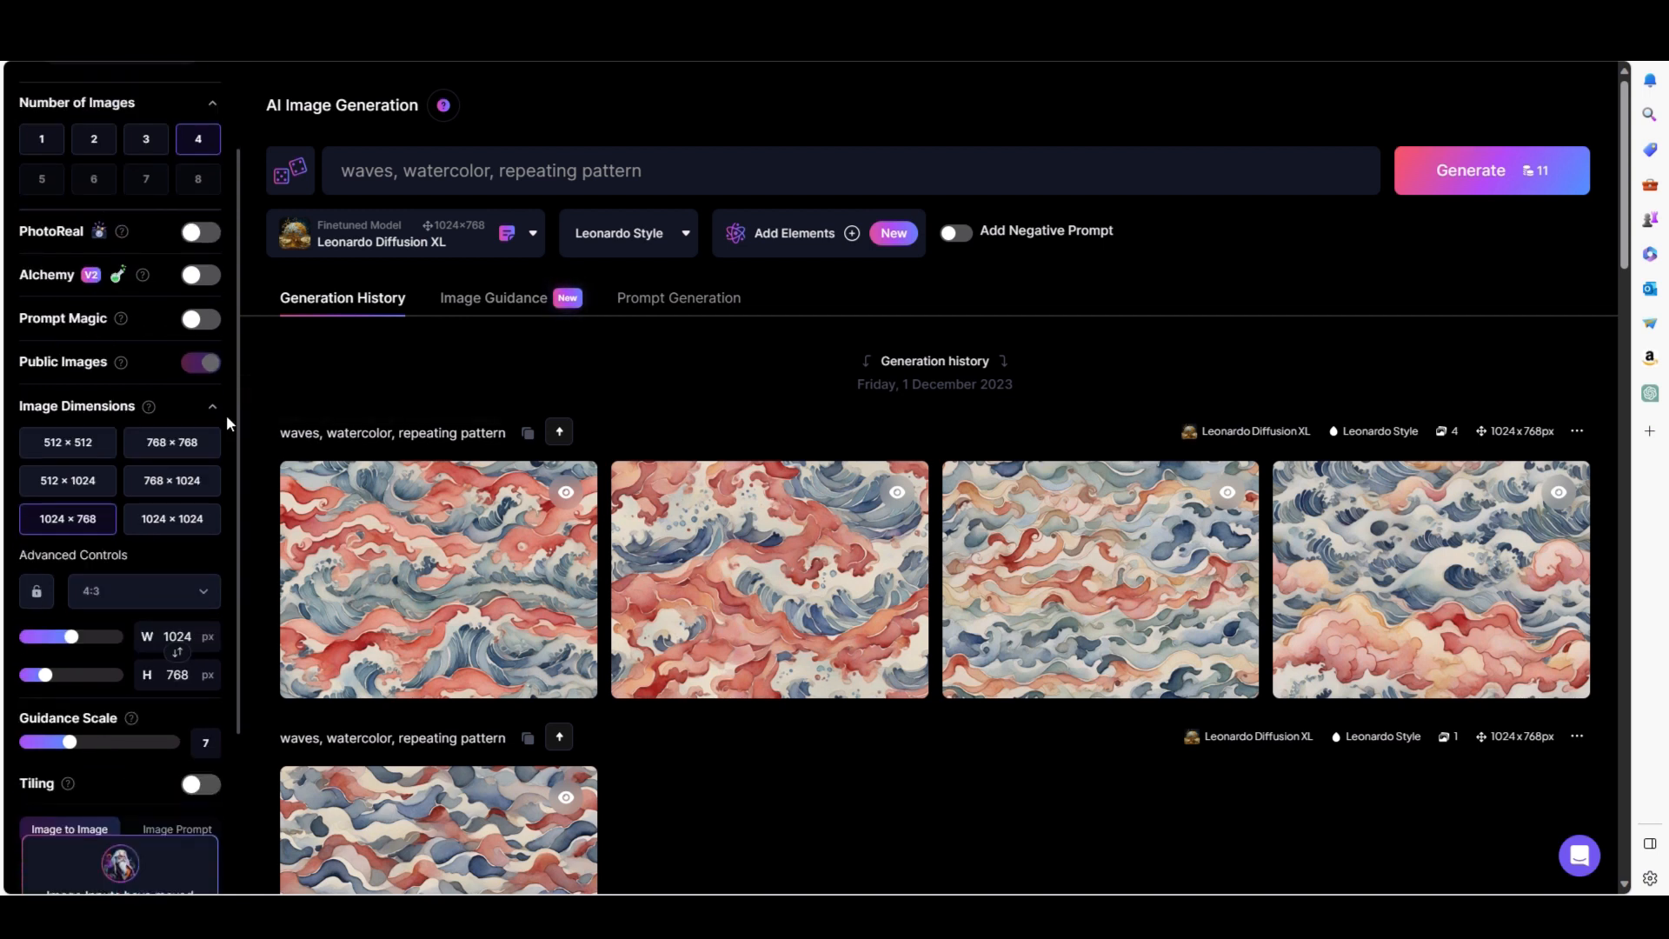
scroll(226, 415, down, 1)
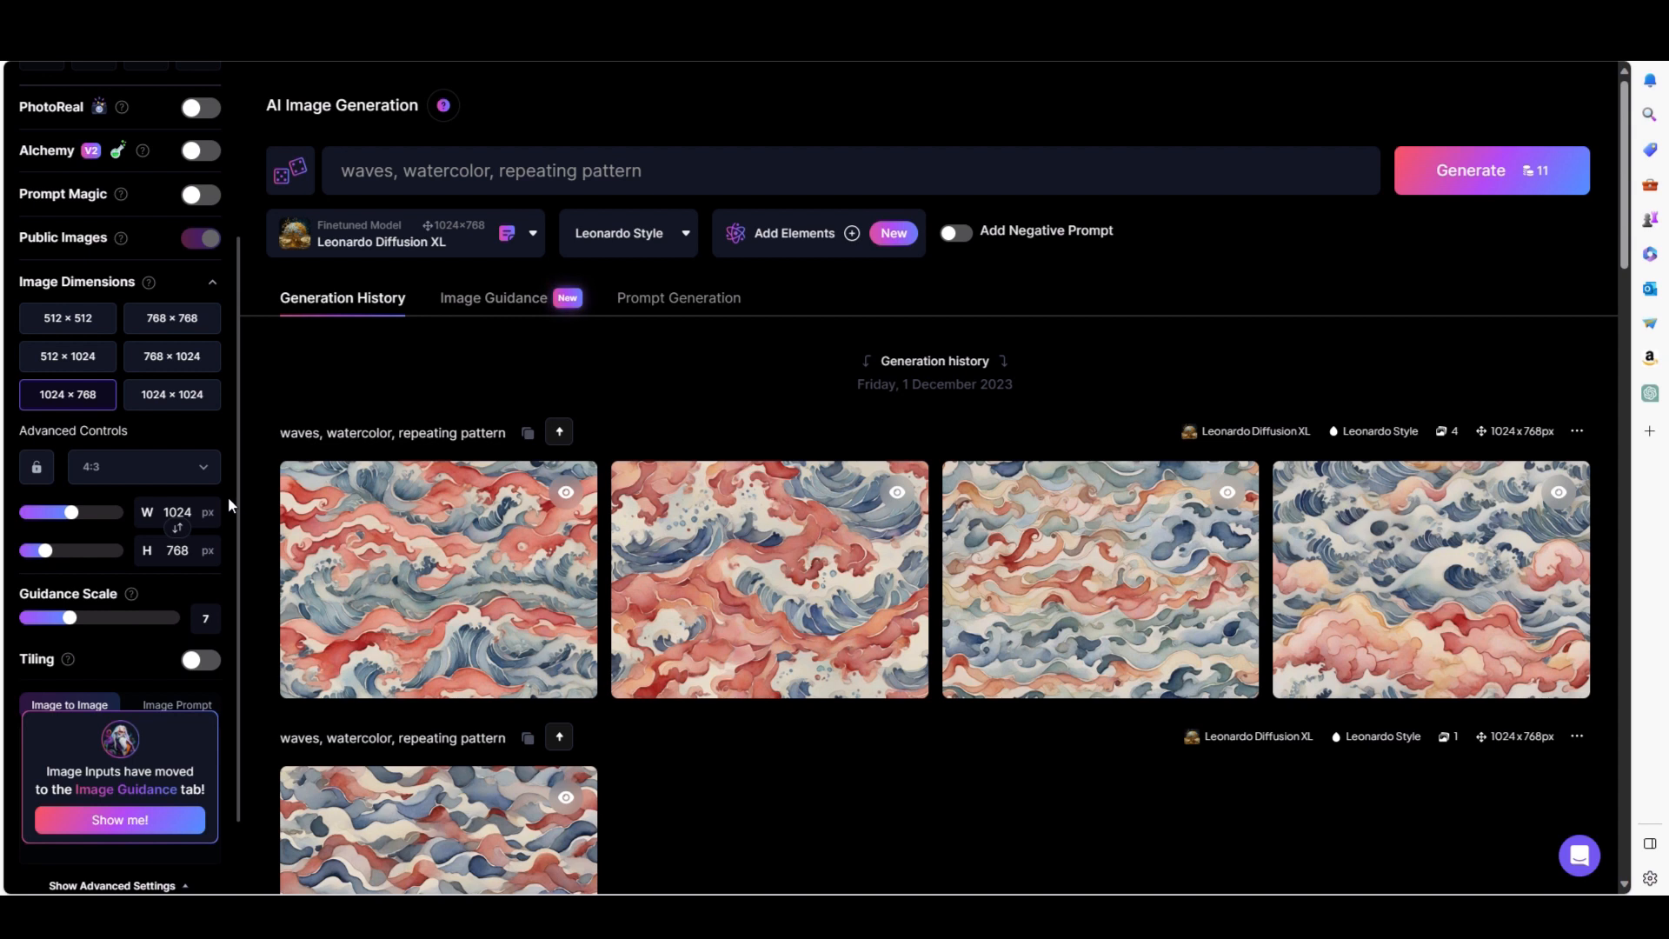
scroll(231, 502, down, 1)
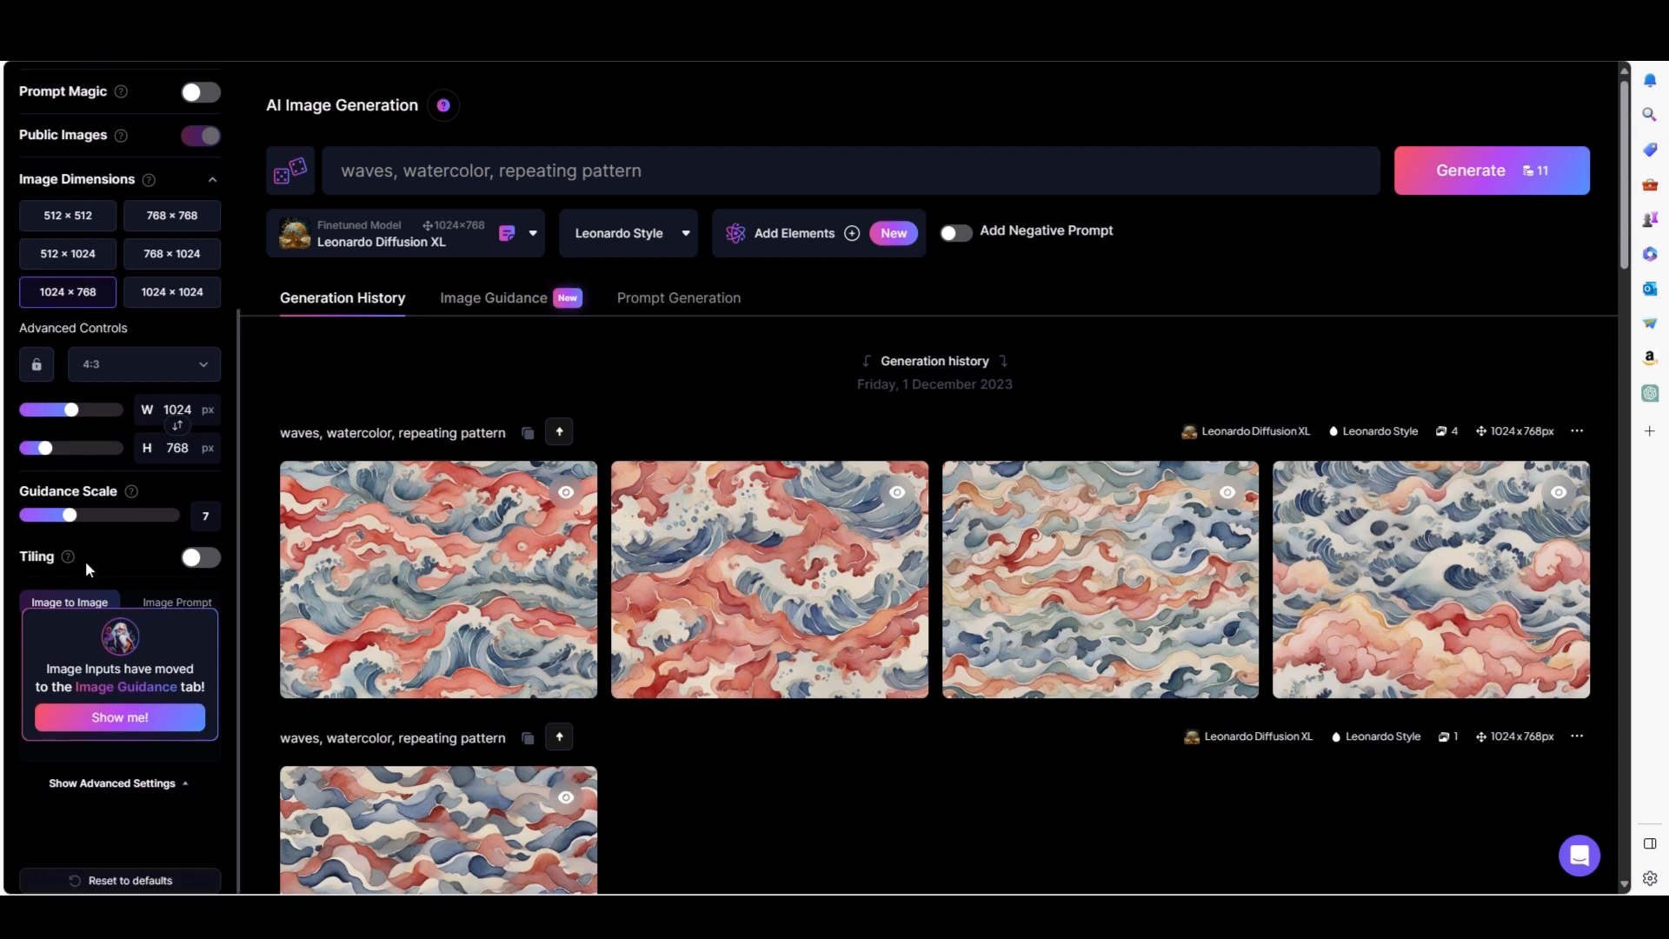
mouse_move(64, 562)
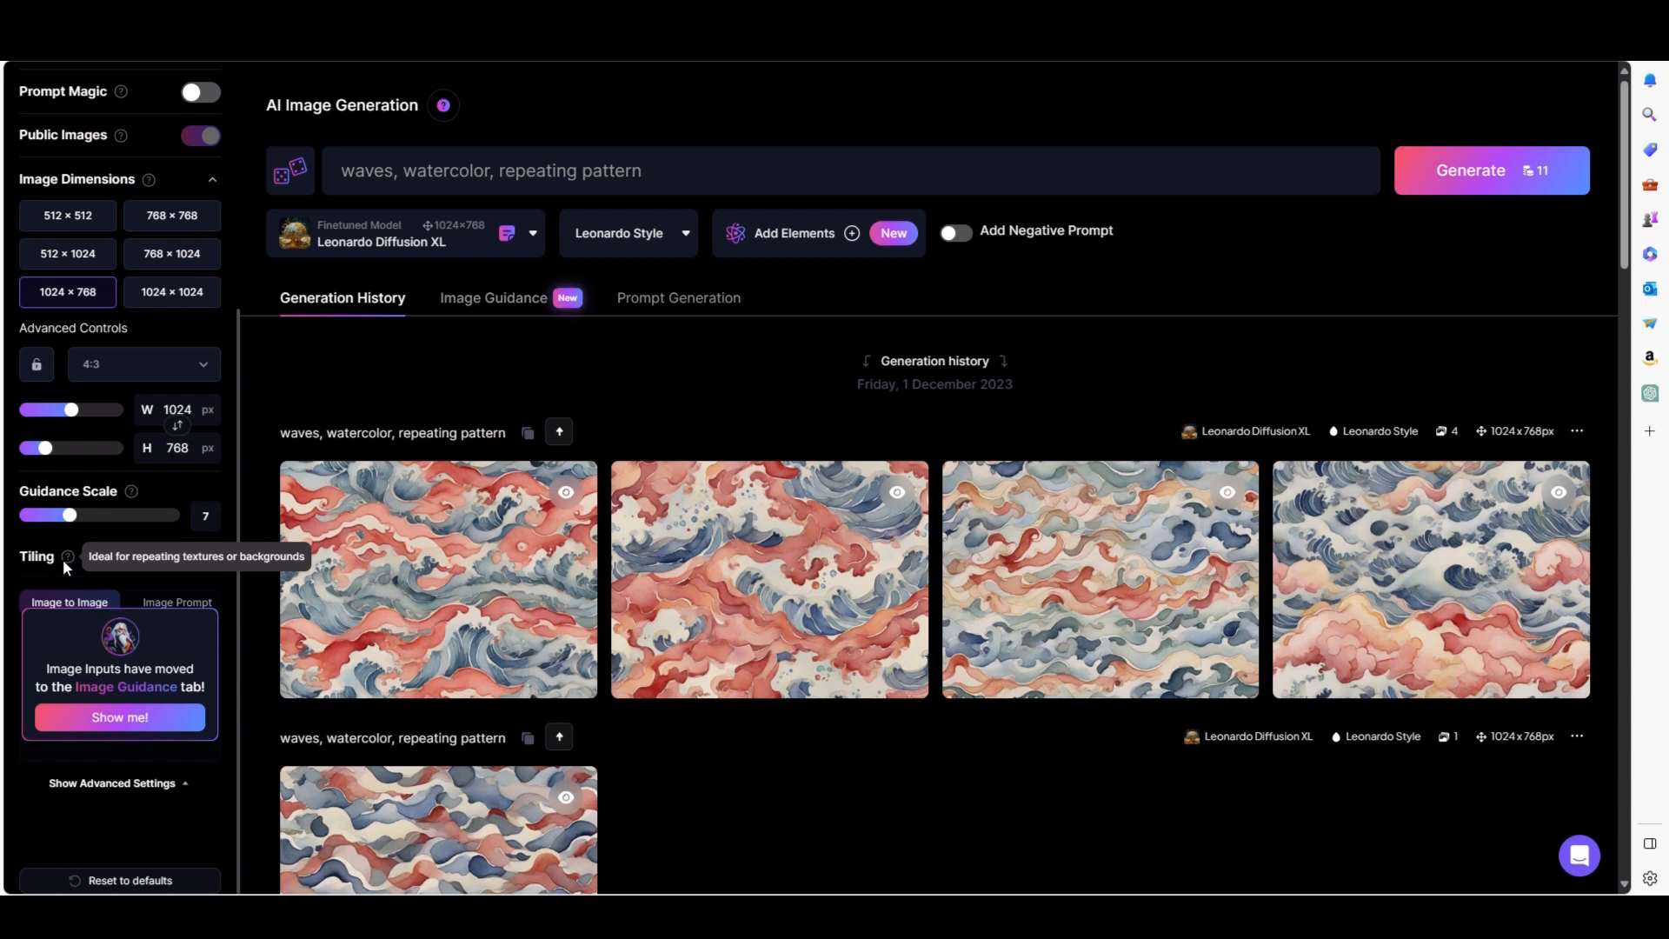
click(201, 563)
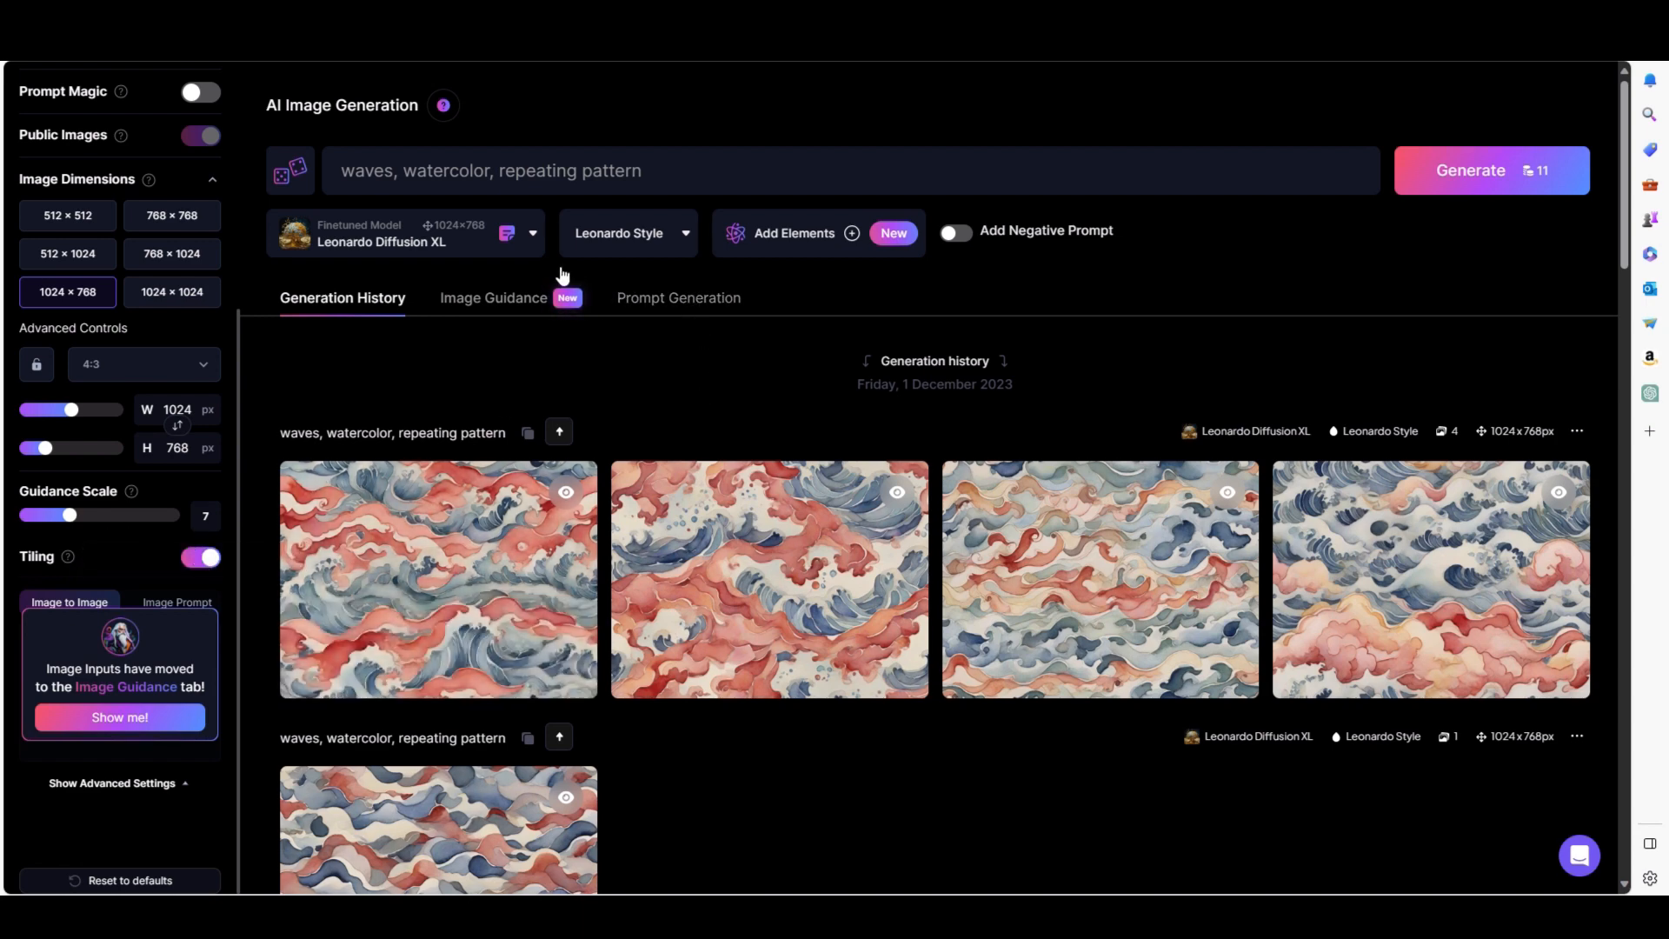
Replace the prompt with "illustration of cats and doggs, repeating pattern".
drag(658, 171, 336, 174)
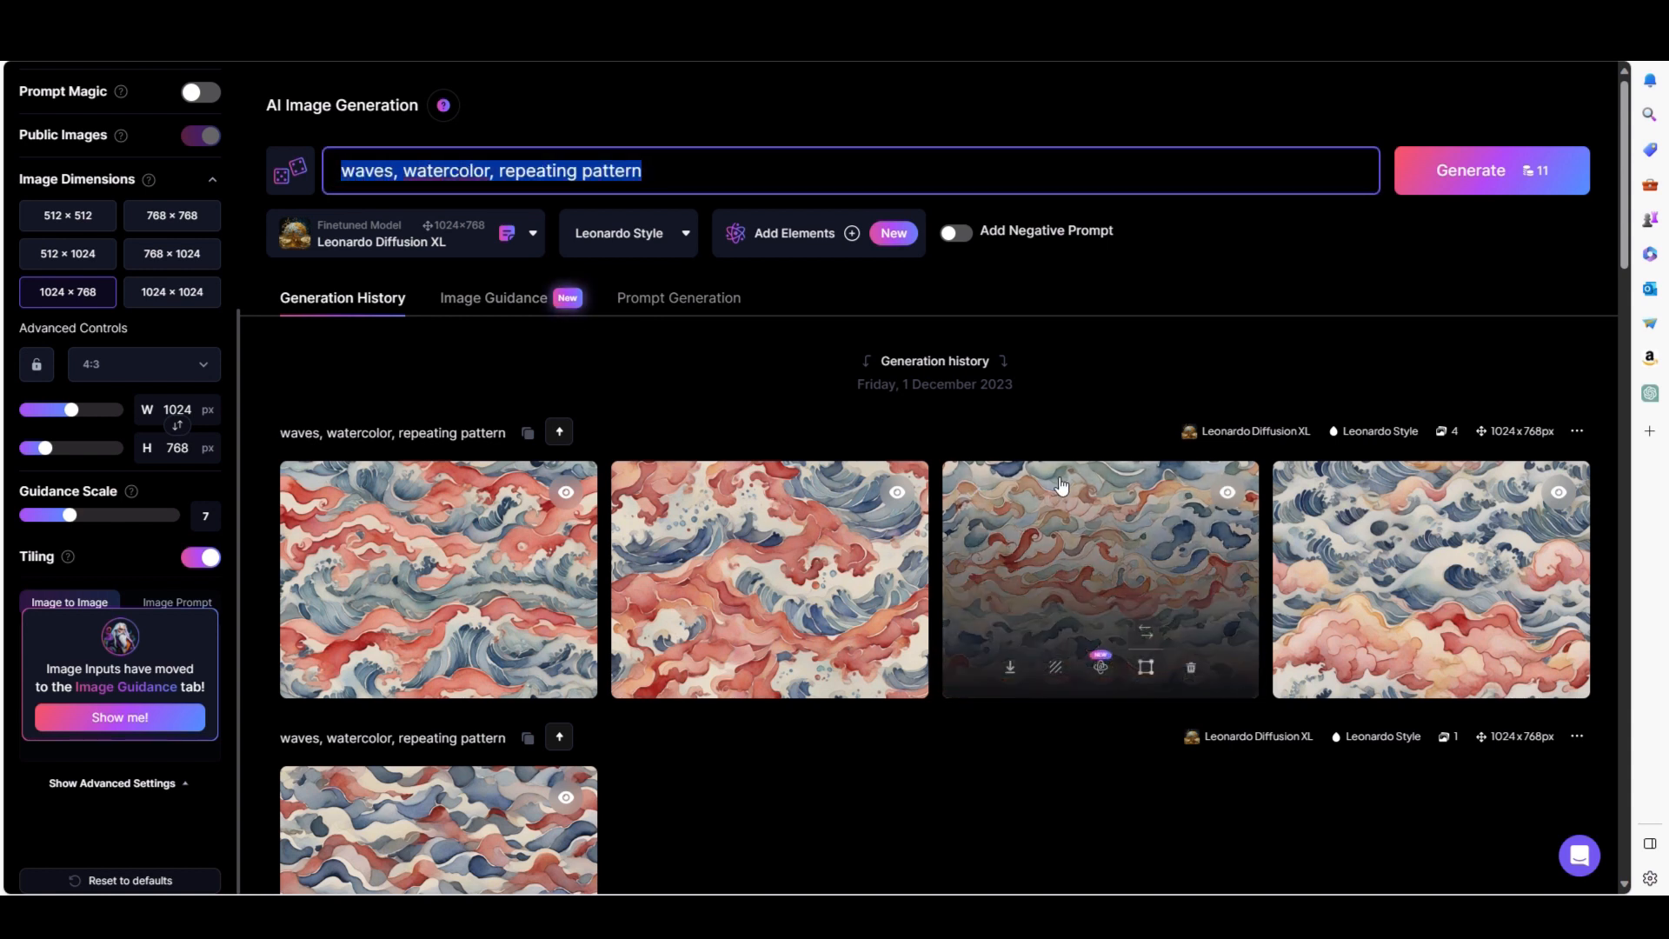
text(illust)
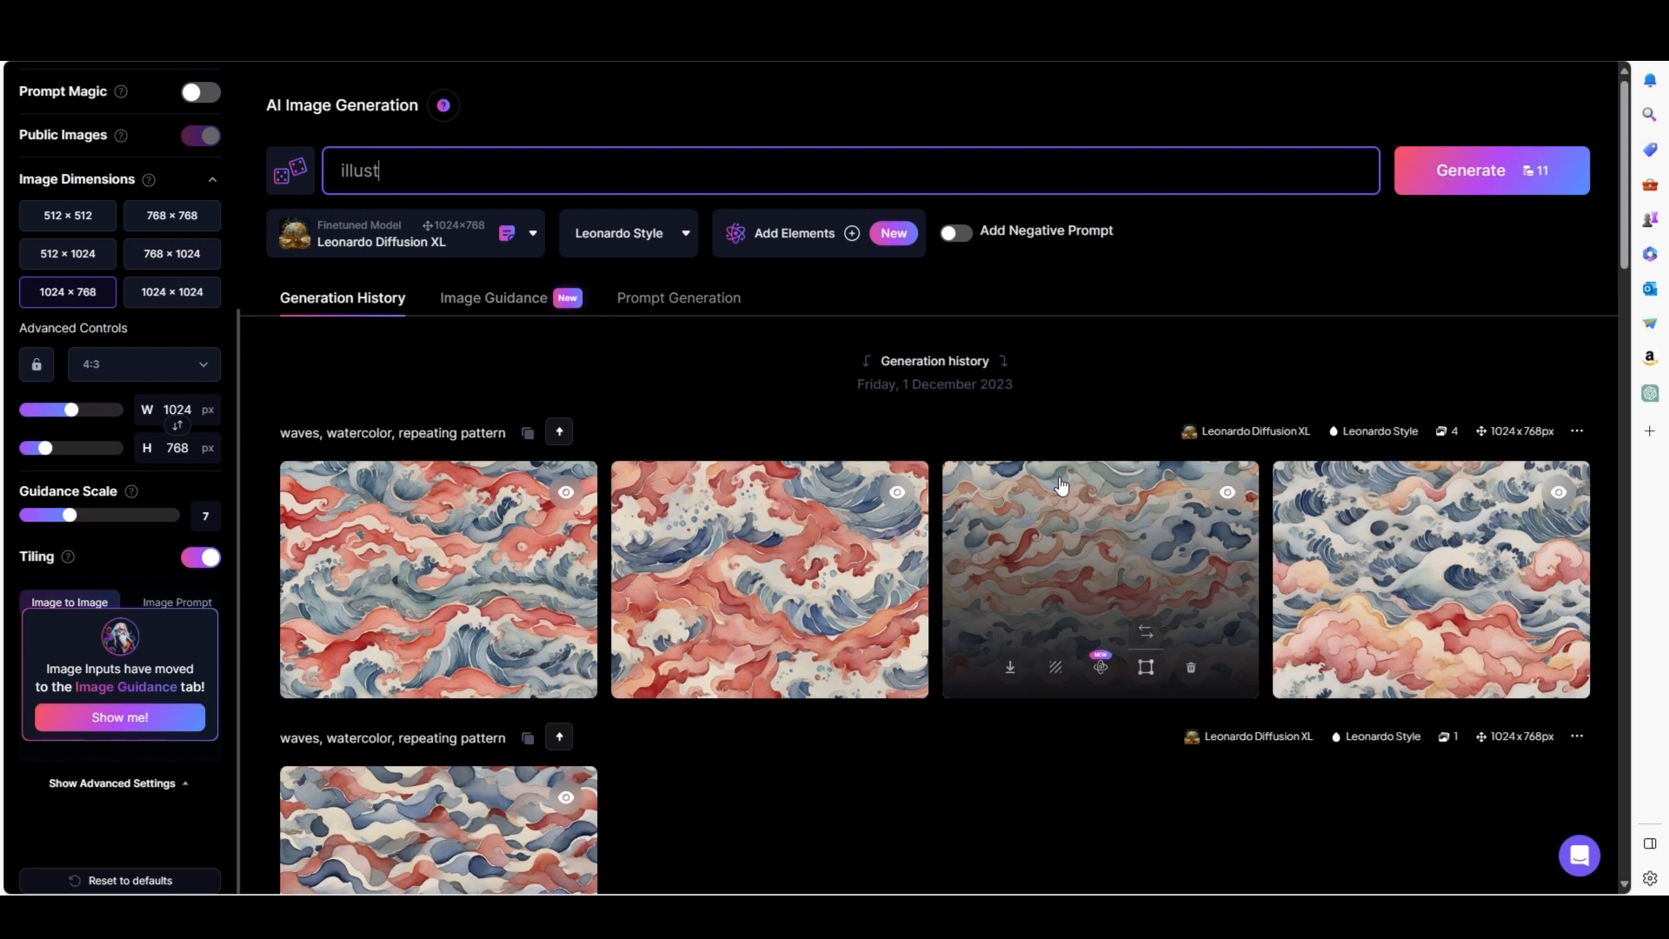
text(ration of ca)
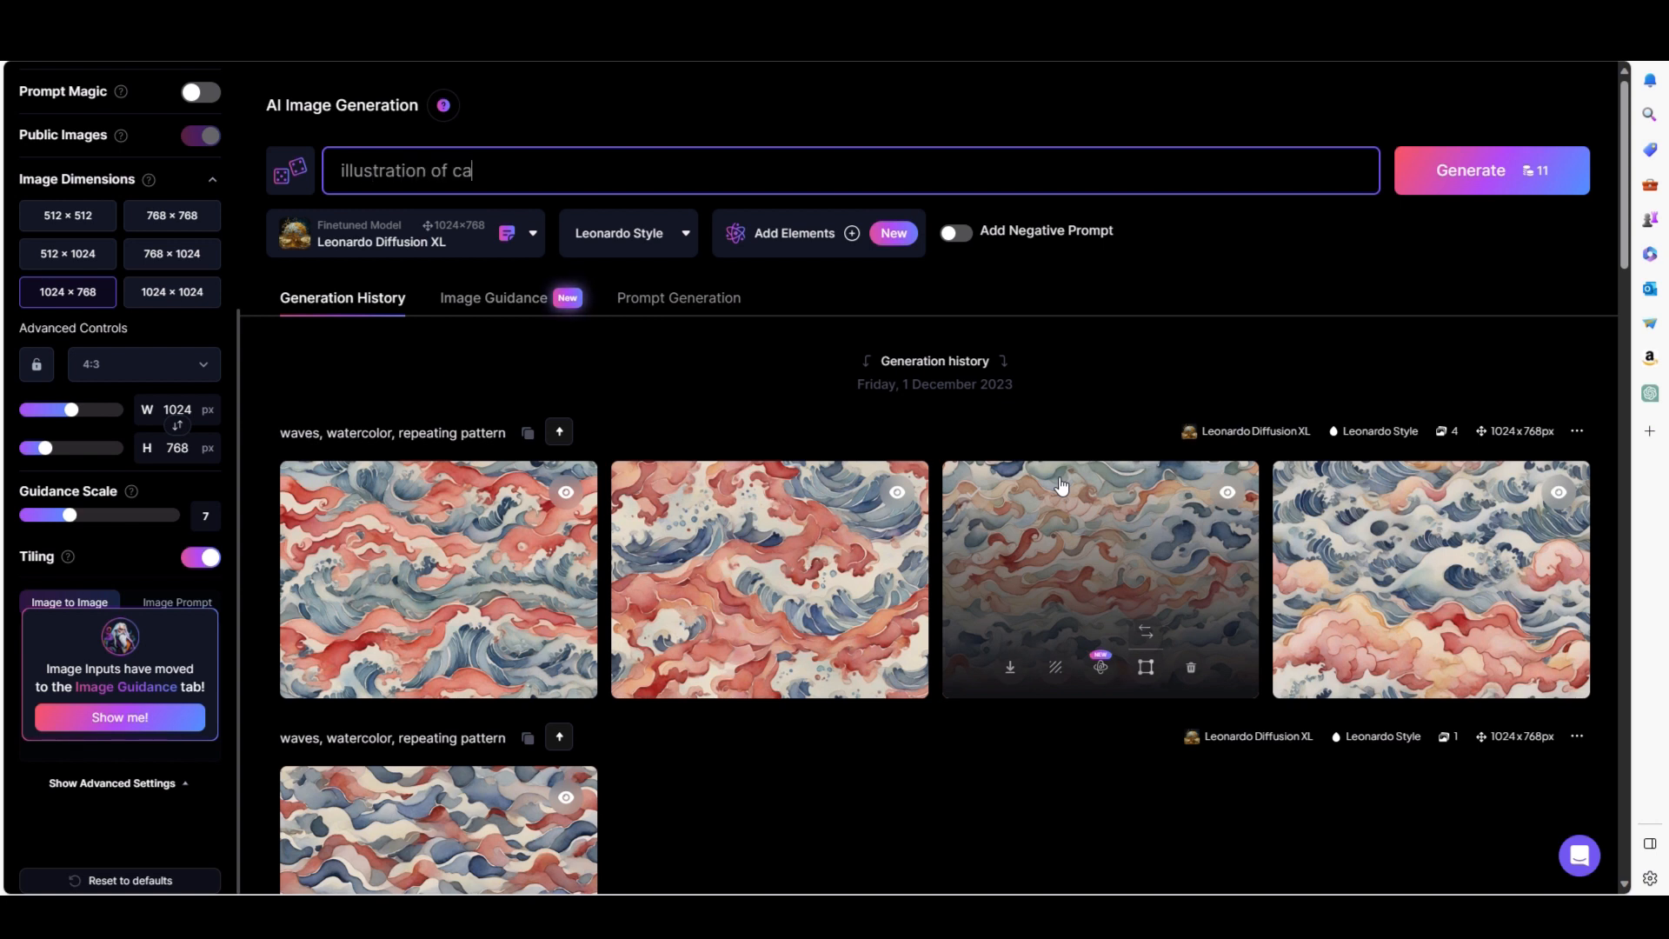
text(ts and doggs, )
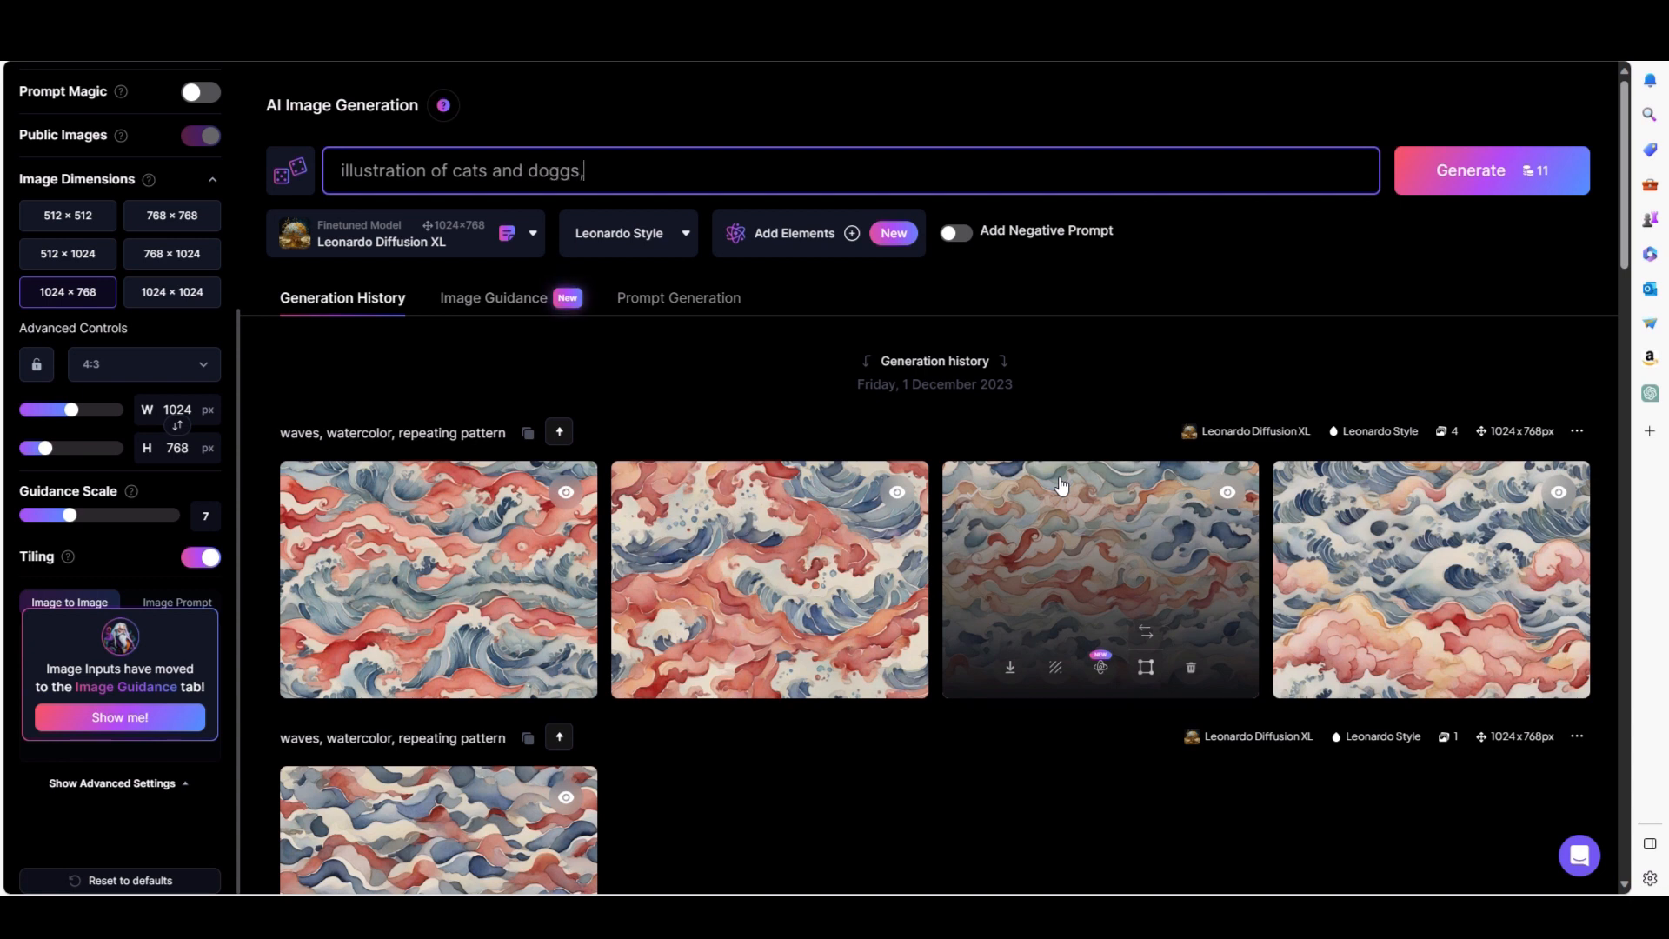
text(repeating pattern)
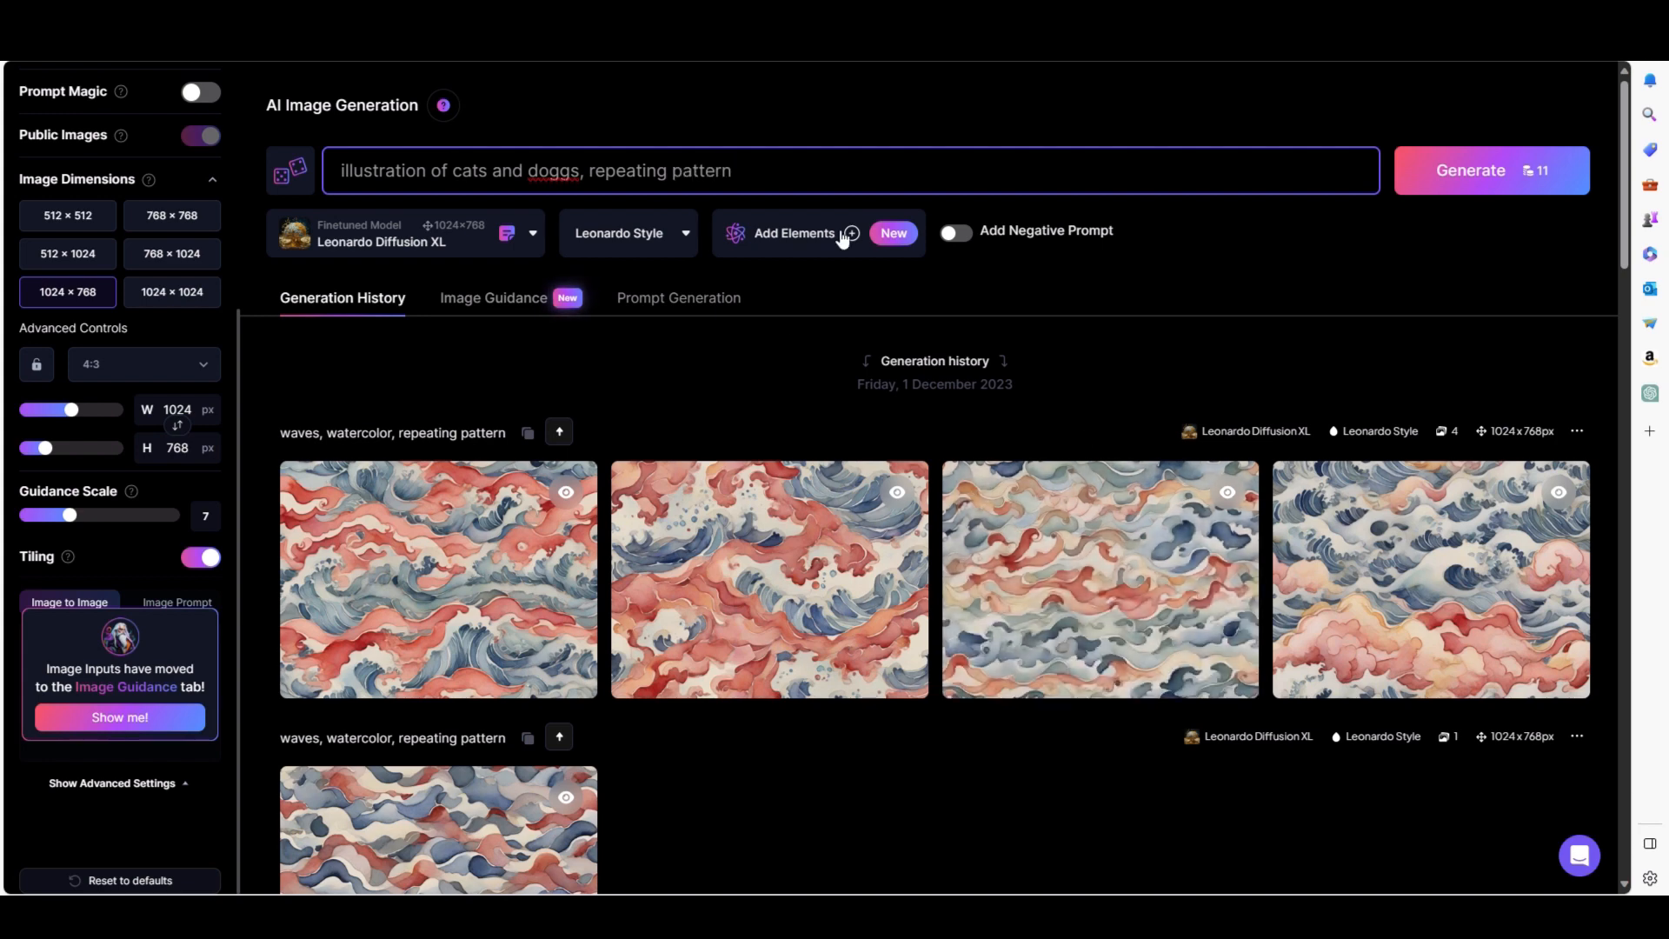
Set the number of images to 1.
scroll(40, 327, up, 4)
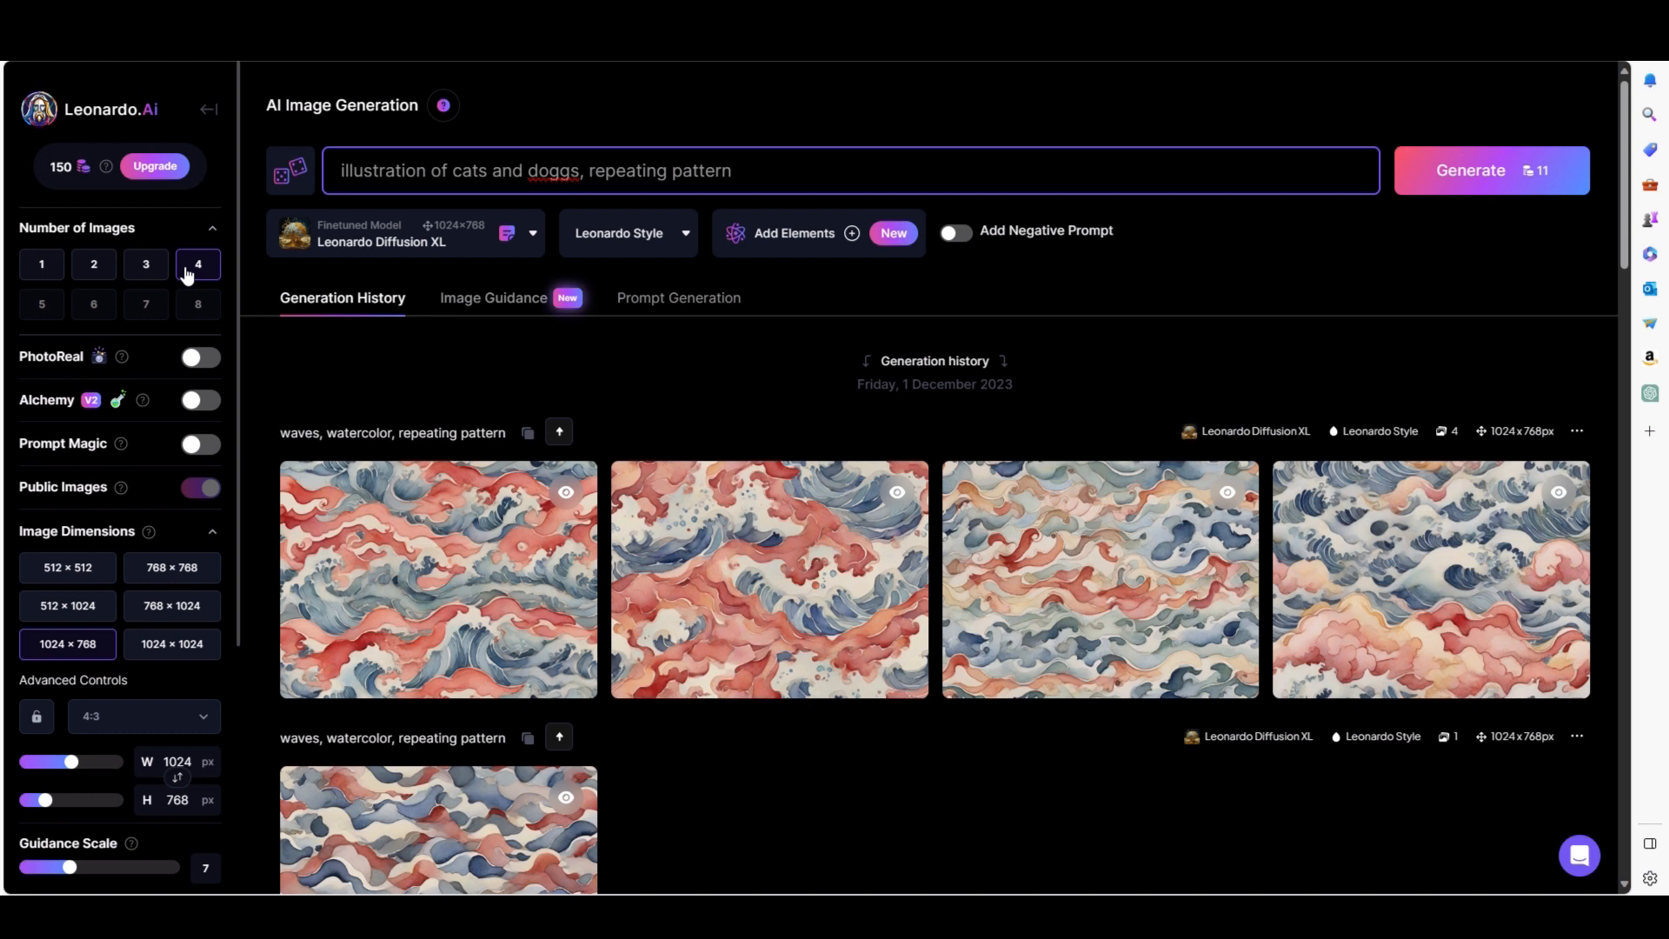
click(149, 264)
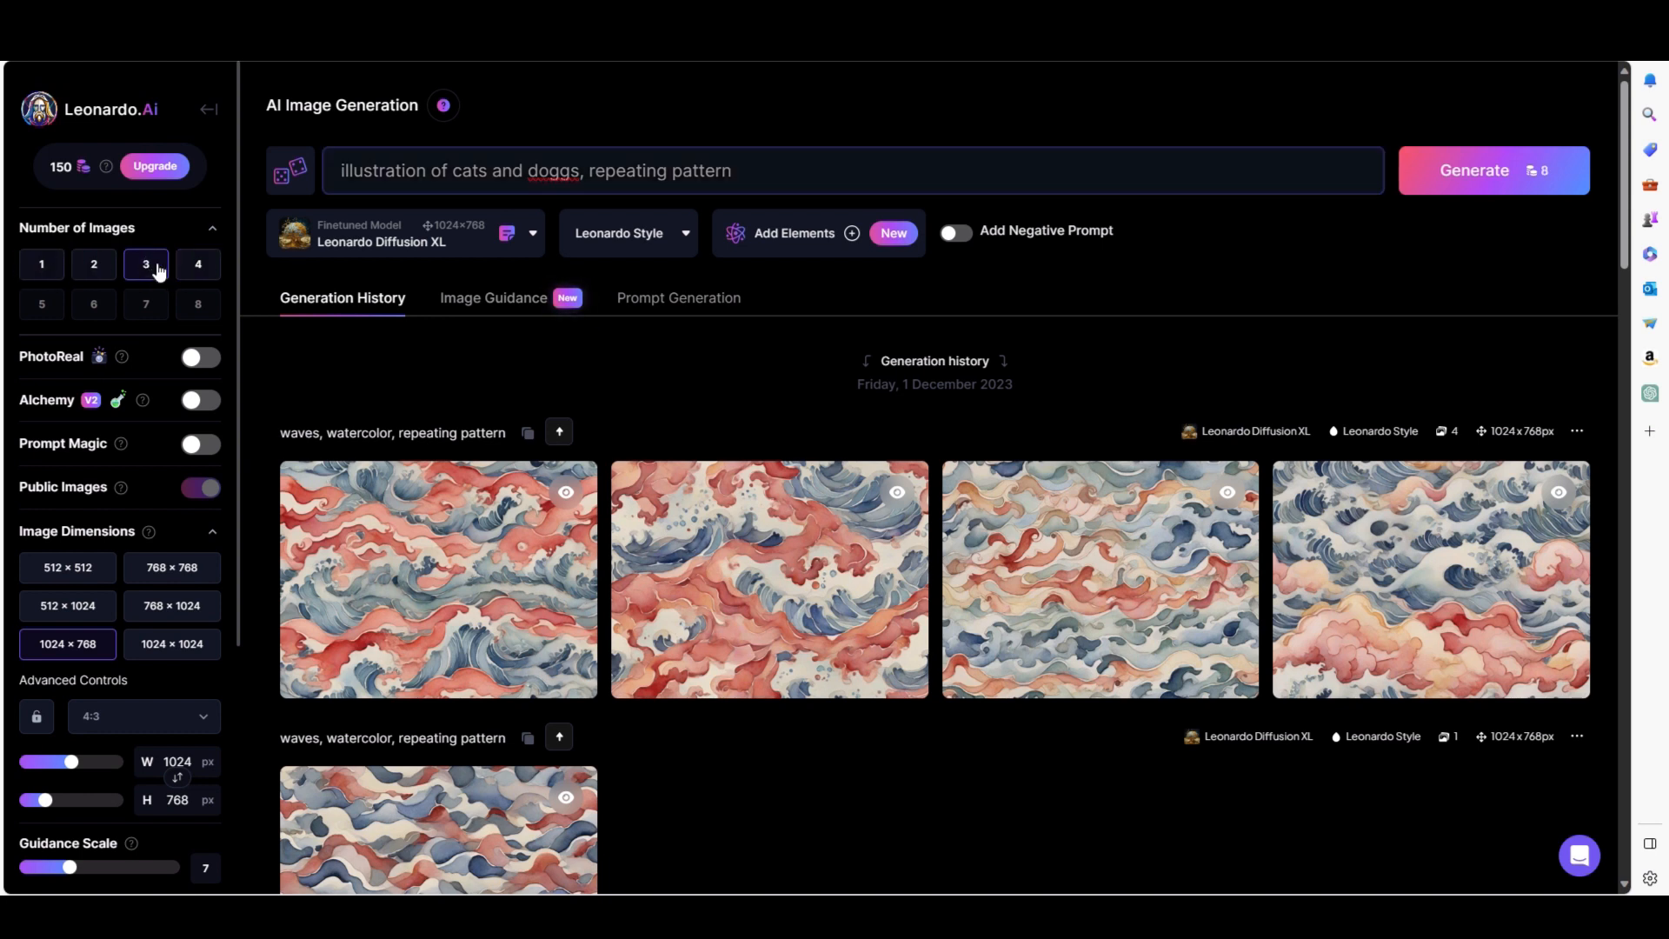
click(41, 266)
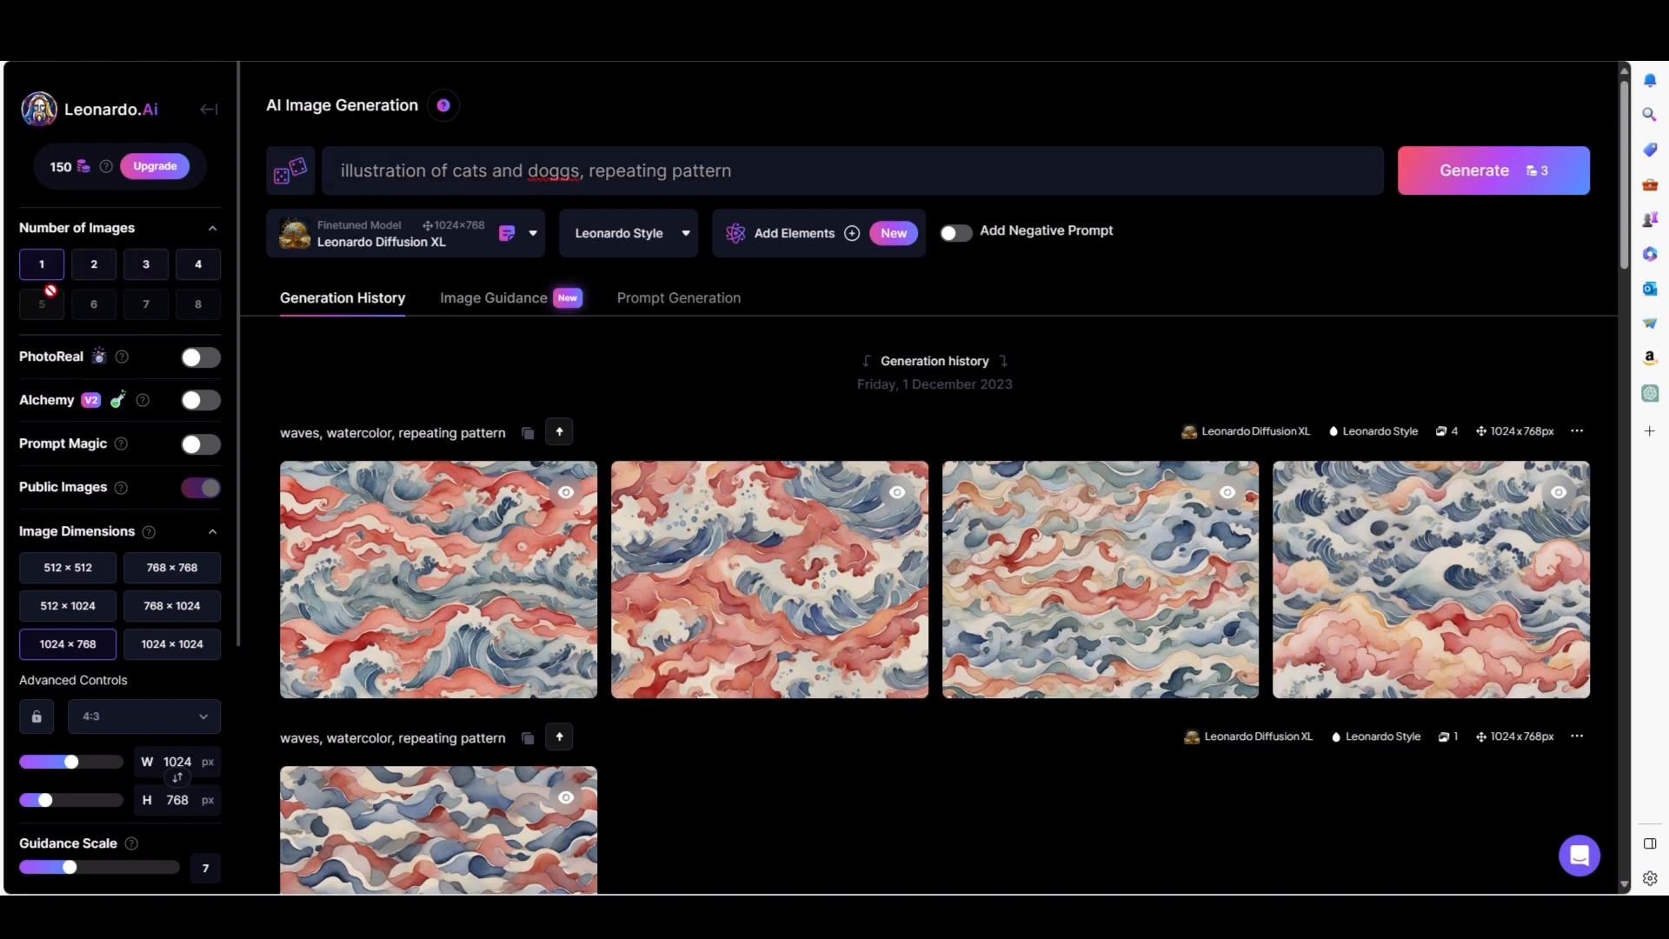
click(94, 264)
click(145, 270)
click(198, 266)
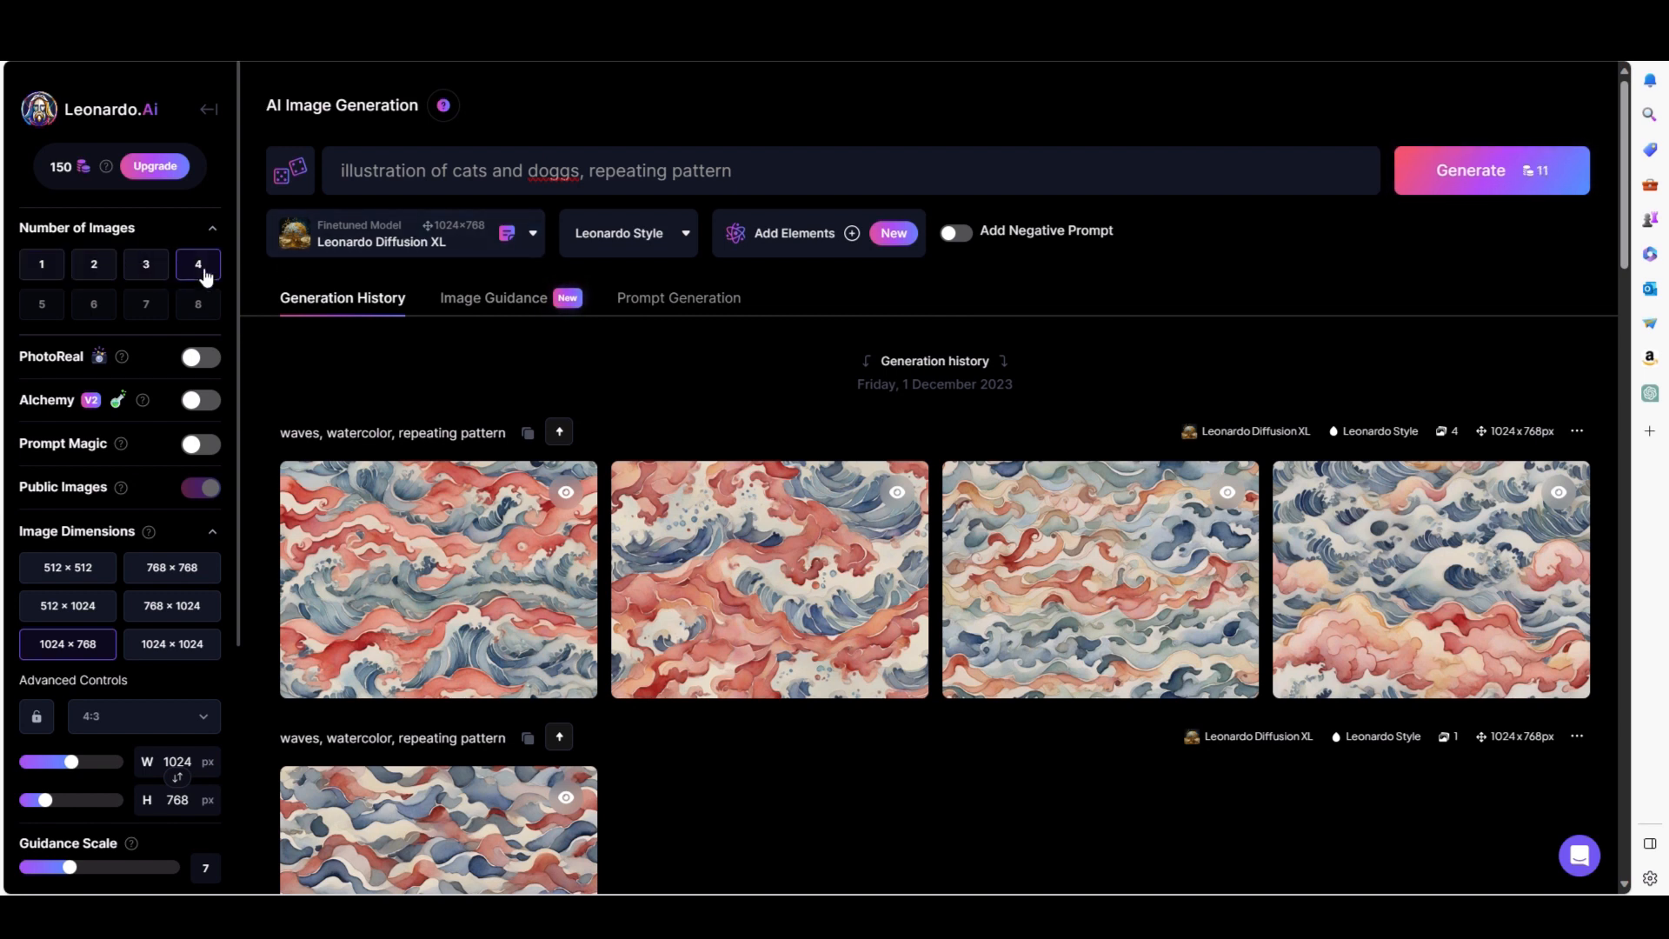
click(41, 266)
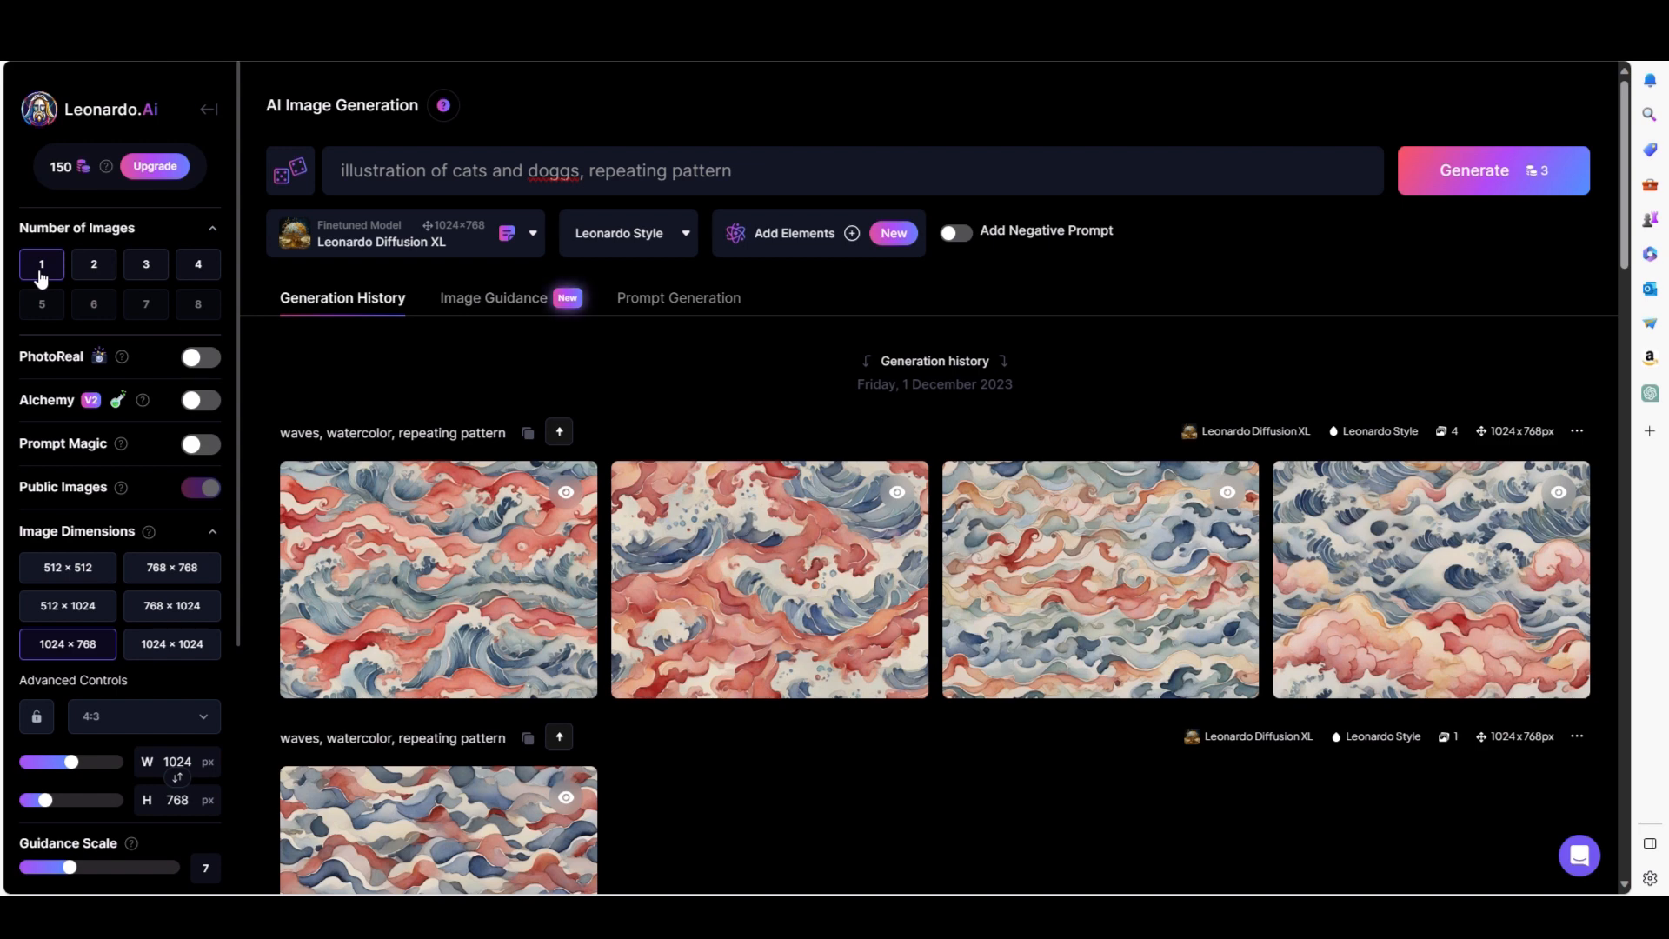
Generate the image from the prompt and open the resulting cats and dogs pattern.
click(1481, 174)
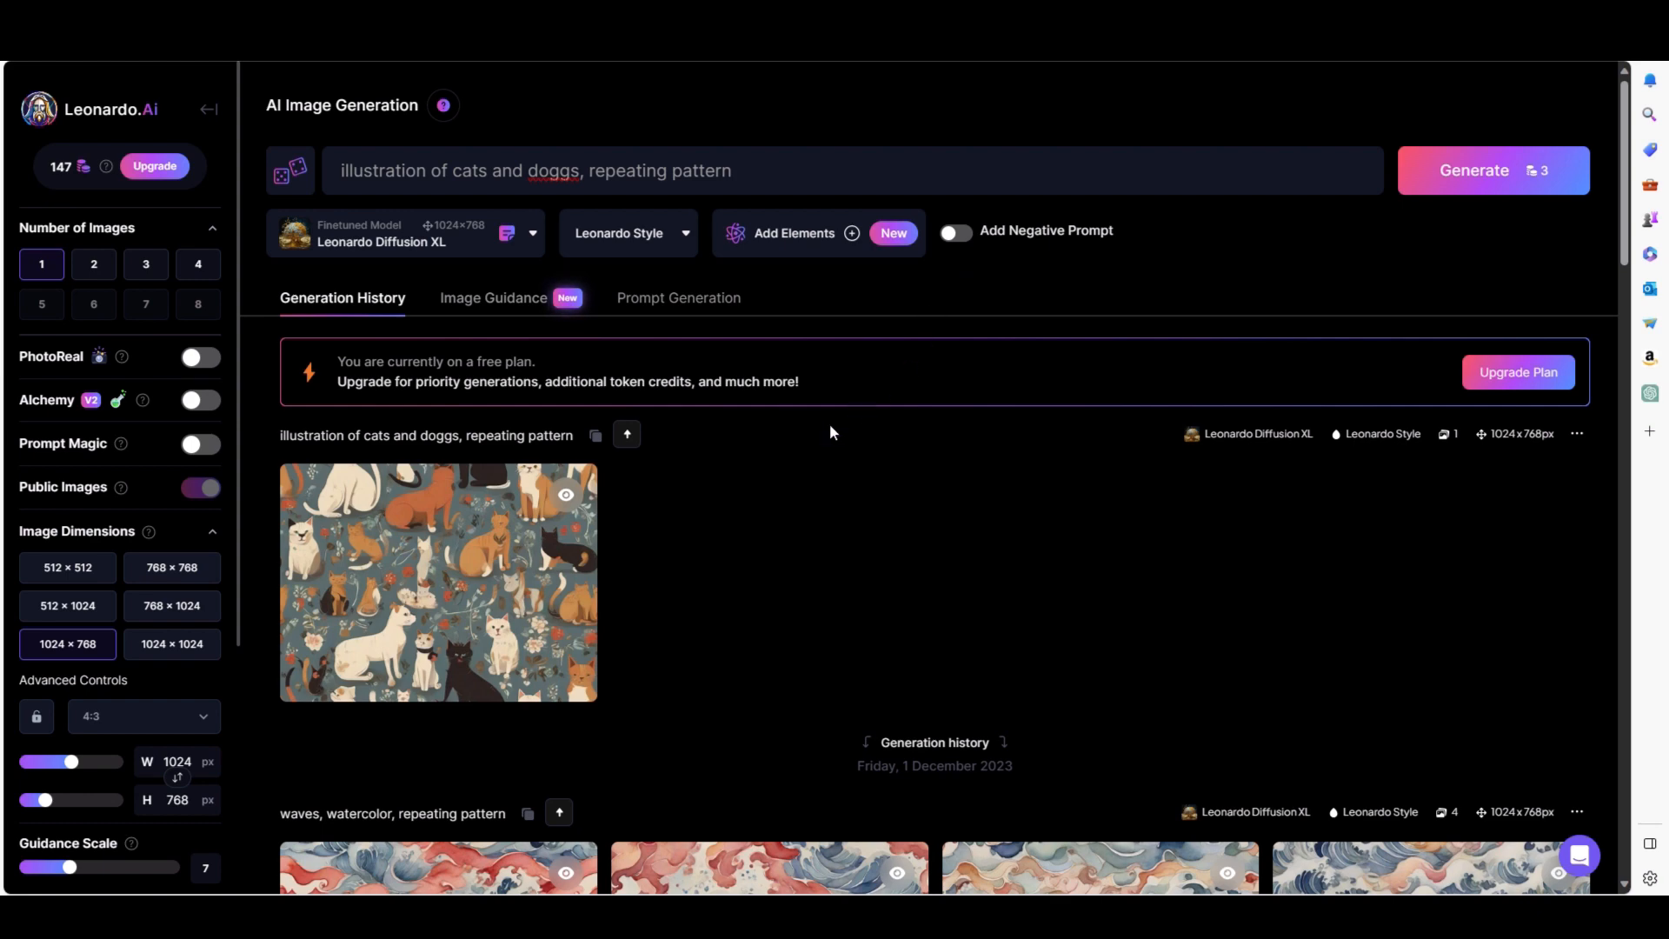
mouse_move(447, 555)
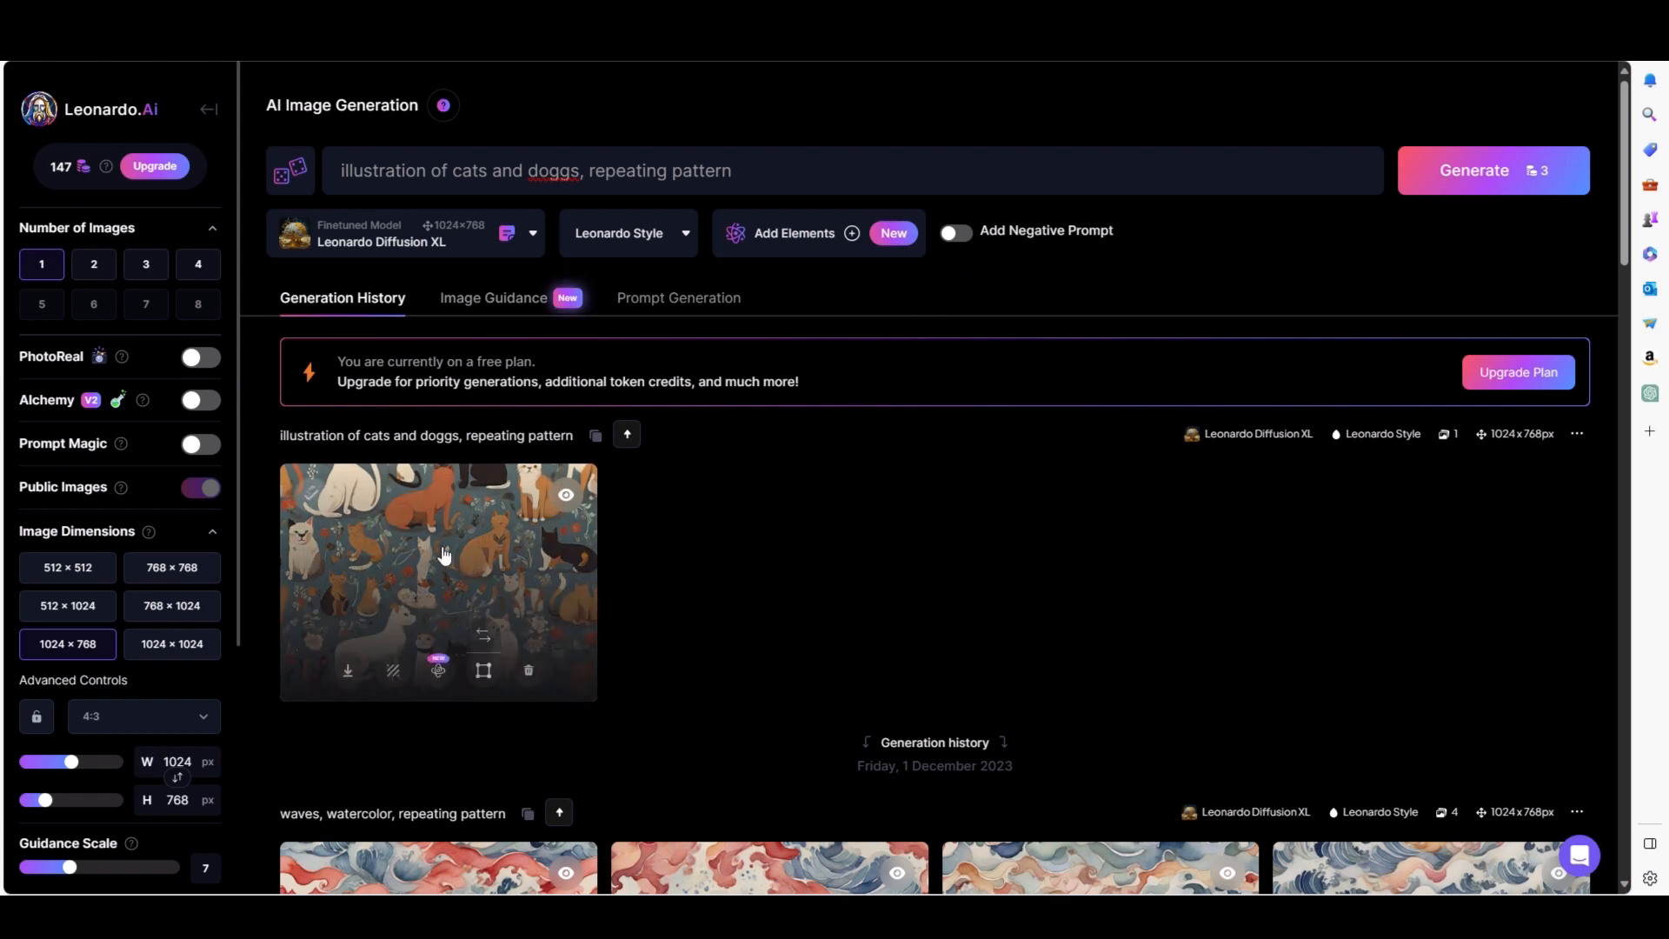
click(445, 554)
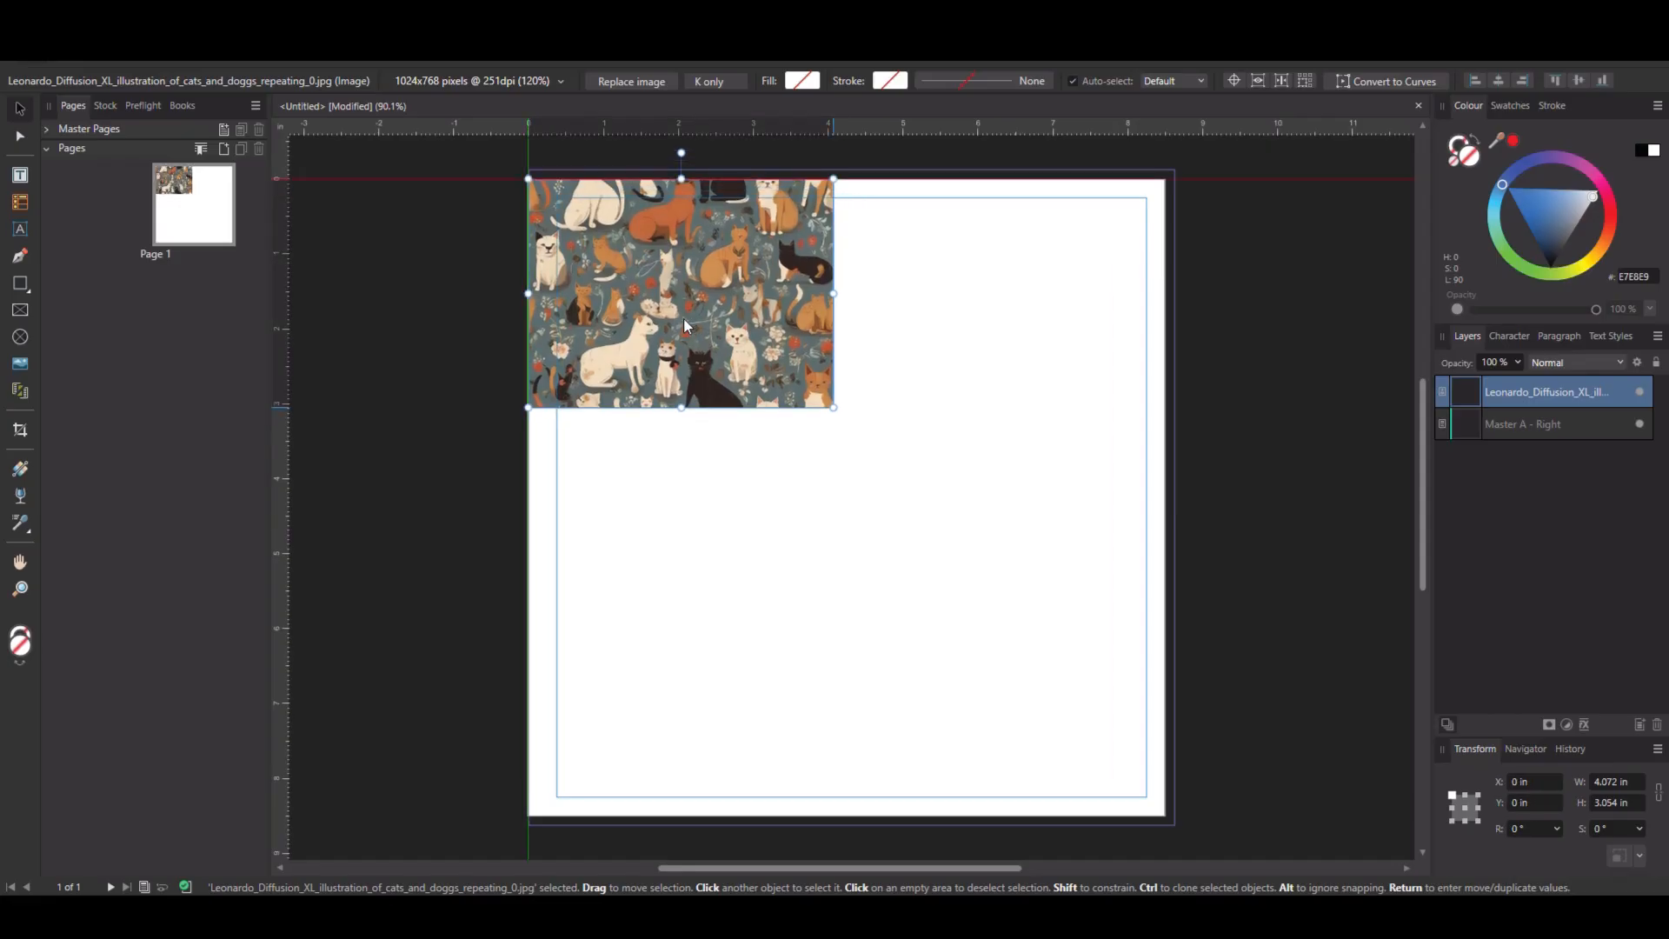
Align the placed cat pattern image to the page's top-left corner and duplicate it alongside to the right.
drag(684, 318, 683, 309)
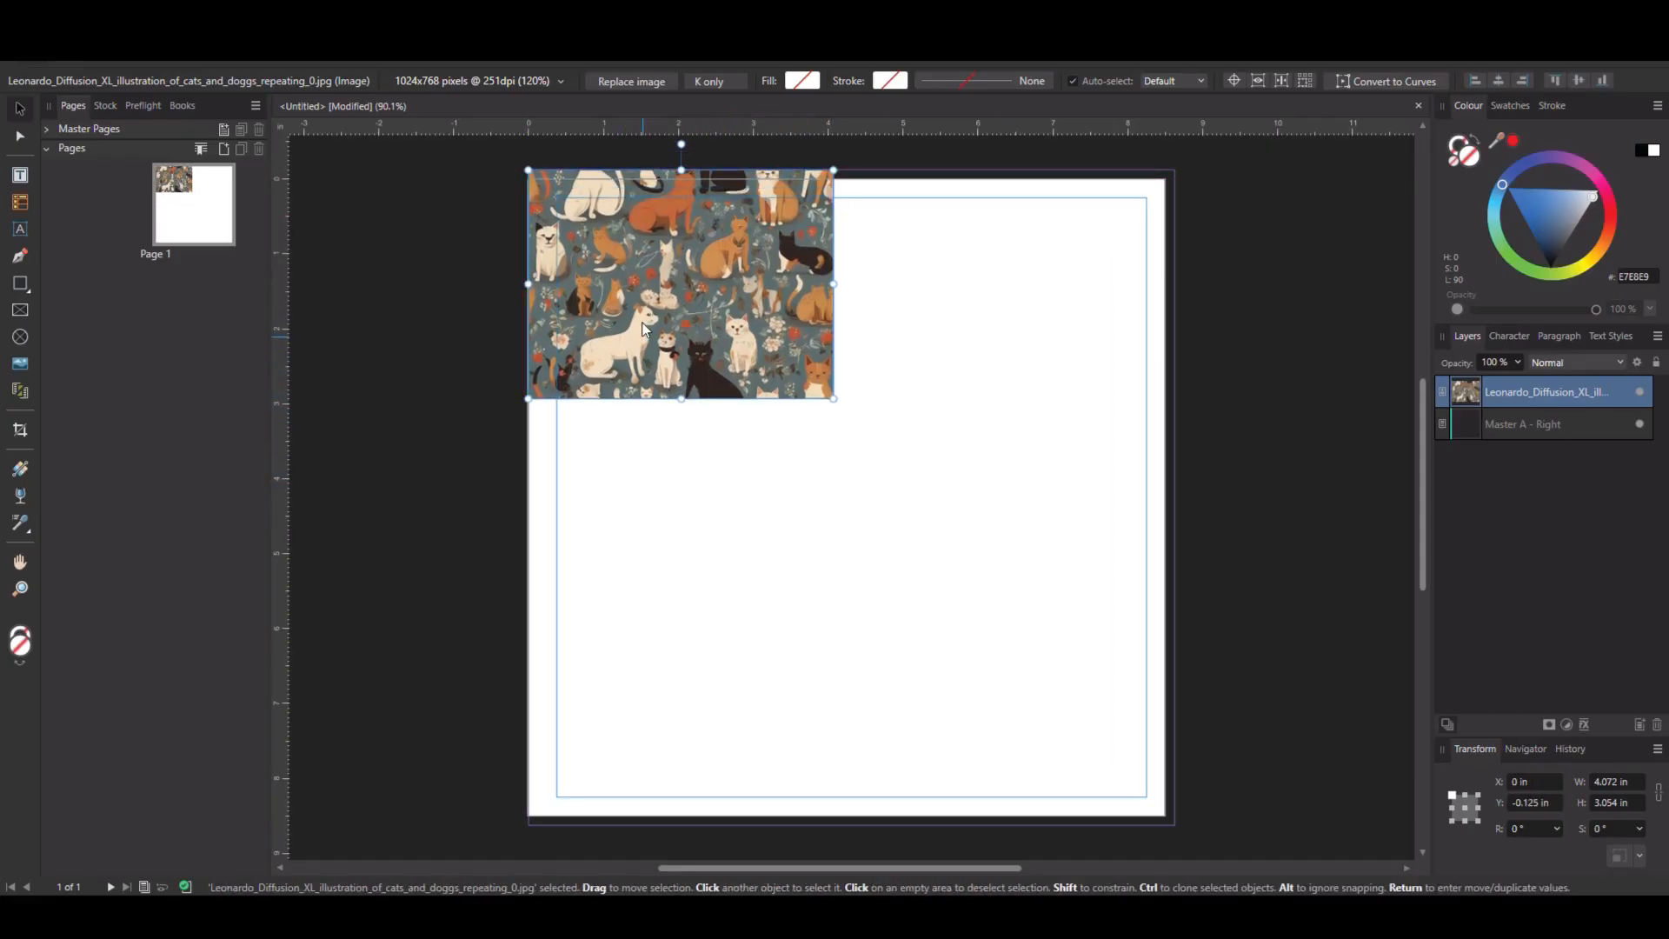
drag(620, 307, 926, 299)
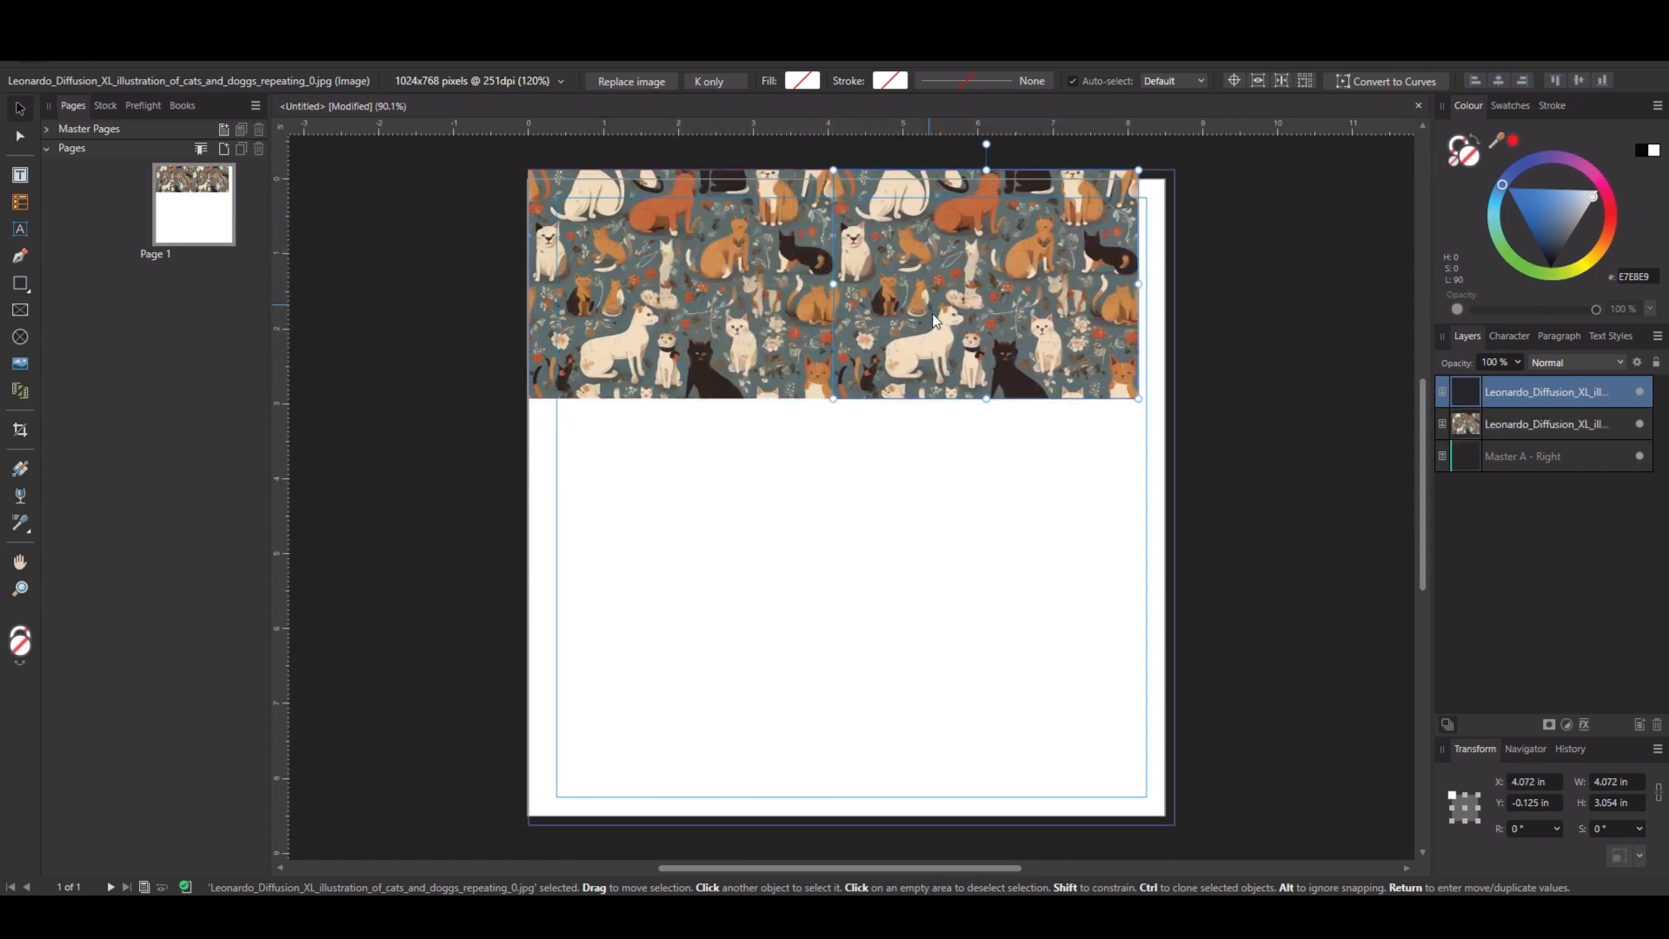
Duplicate the row of pattern images downward to form a 2×2 tiled grid.
shift+click(716, 319)
drag(932, 311, 936, 520)
click(890, 758)
Zoom in and select individual tiles to inspect the seams between the repeated images.
scroll(791, 481, up, 5)
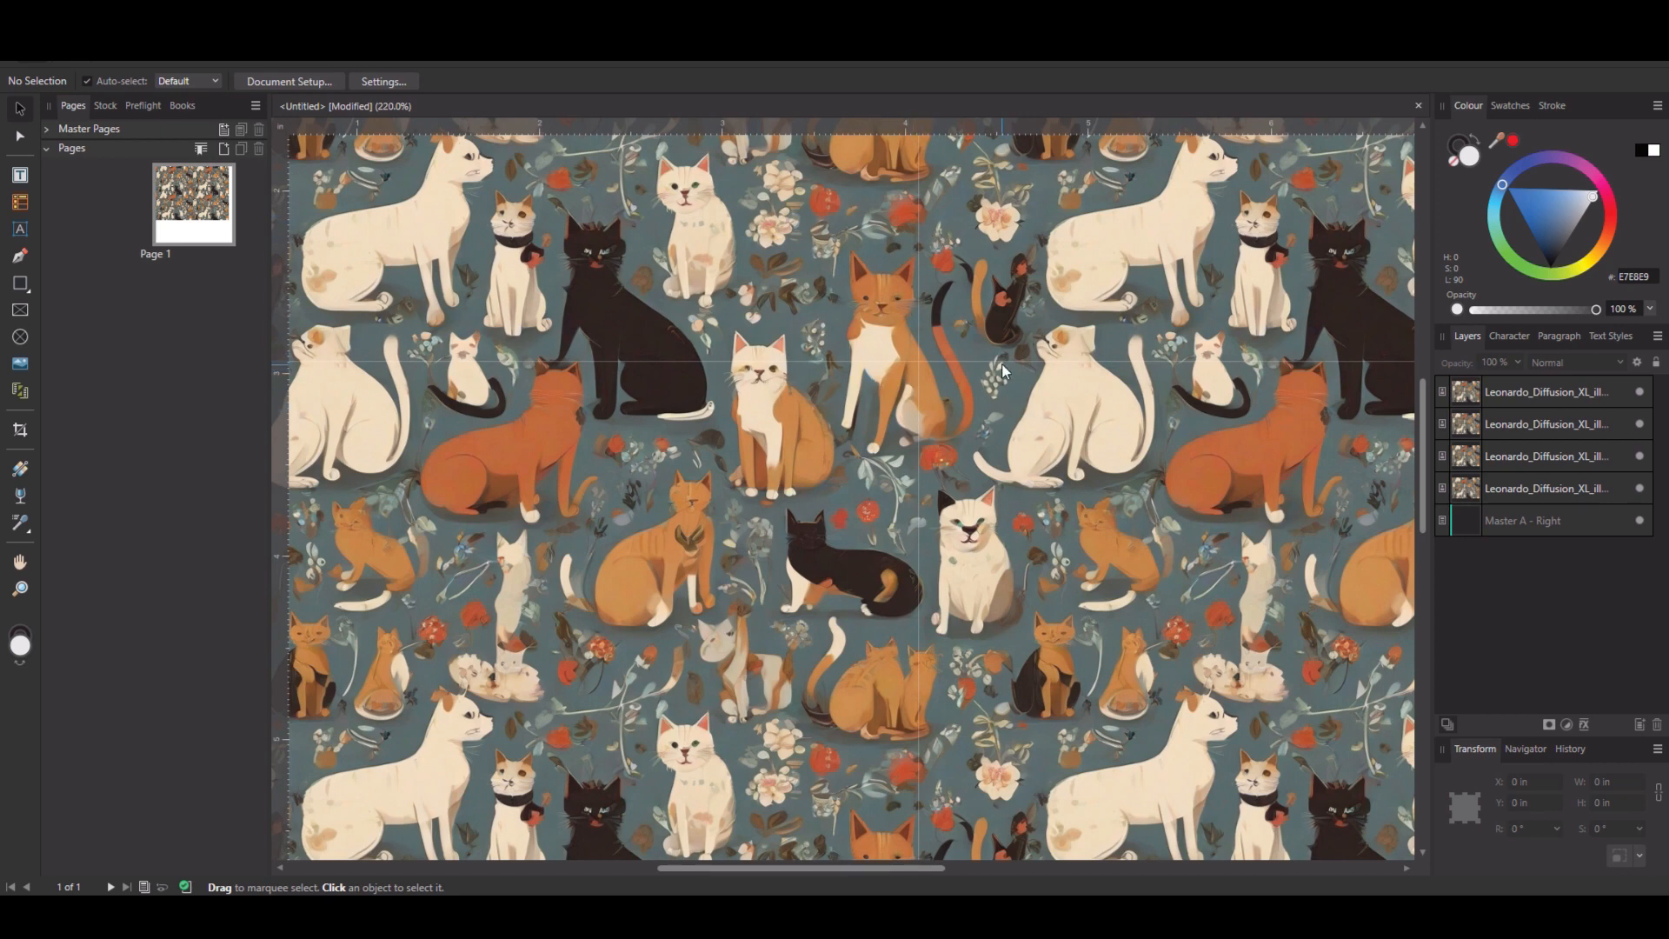
click(876, 391)
click(962, 387)
click(967, 305)
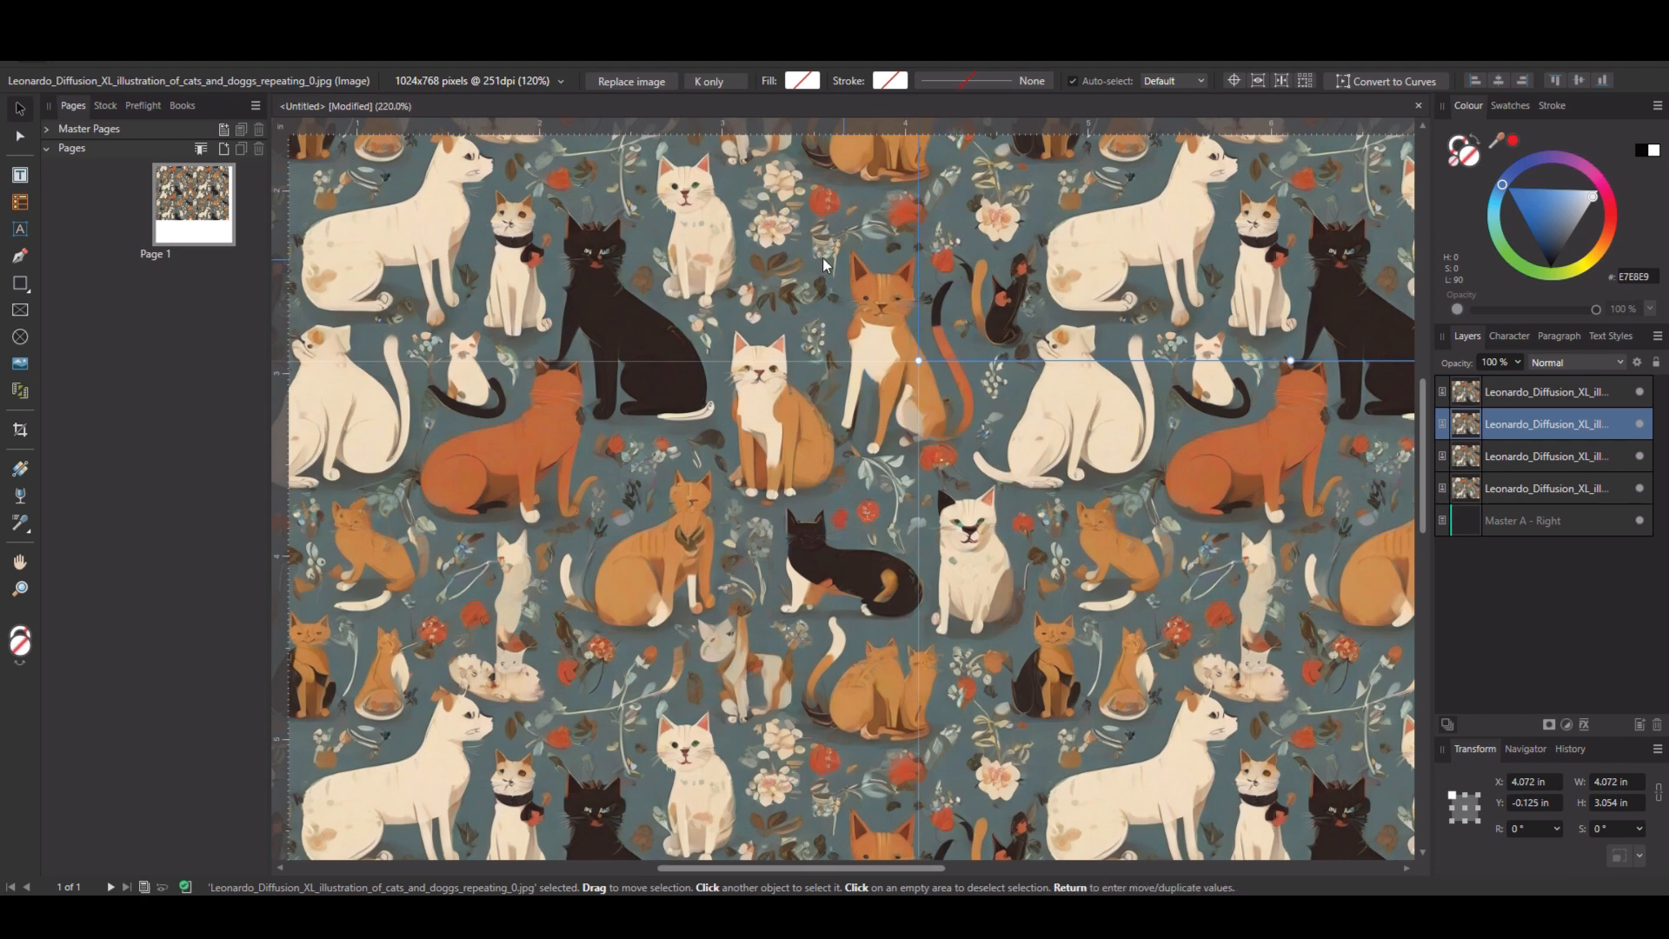
click(836, 271)
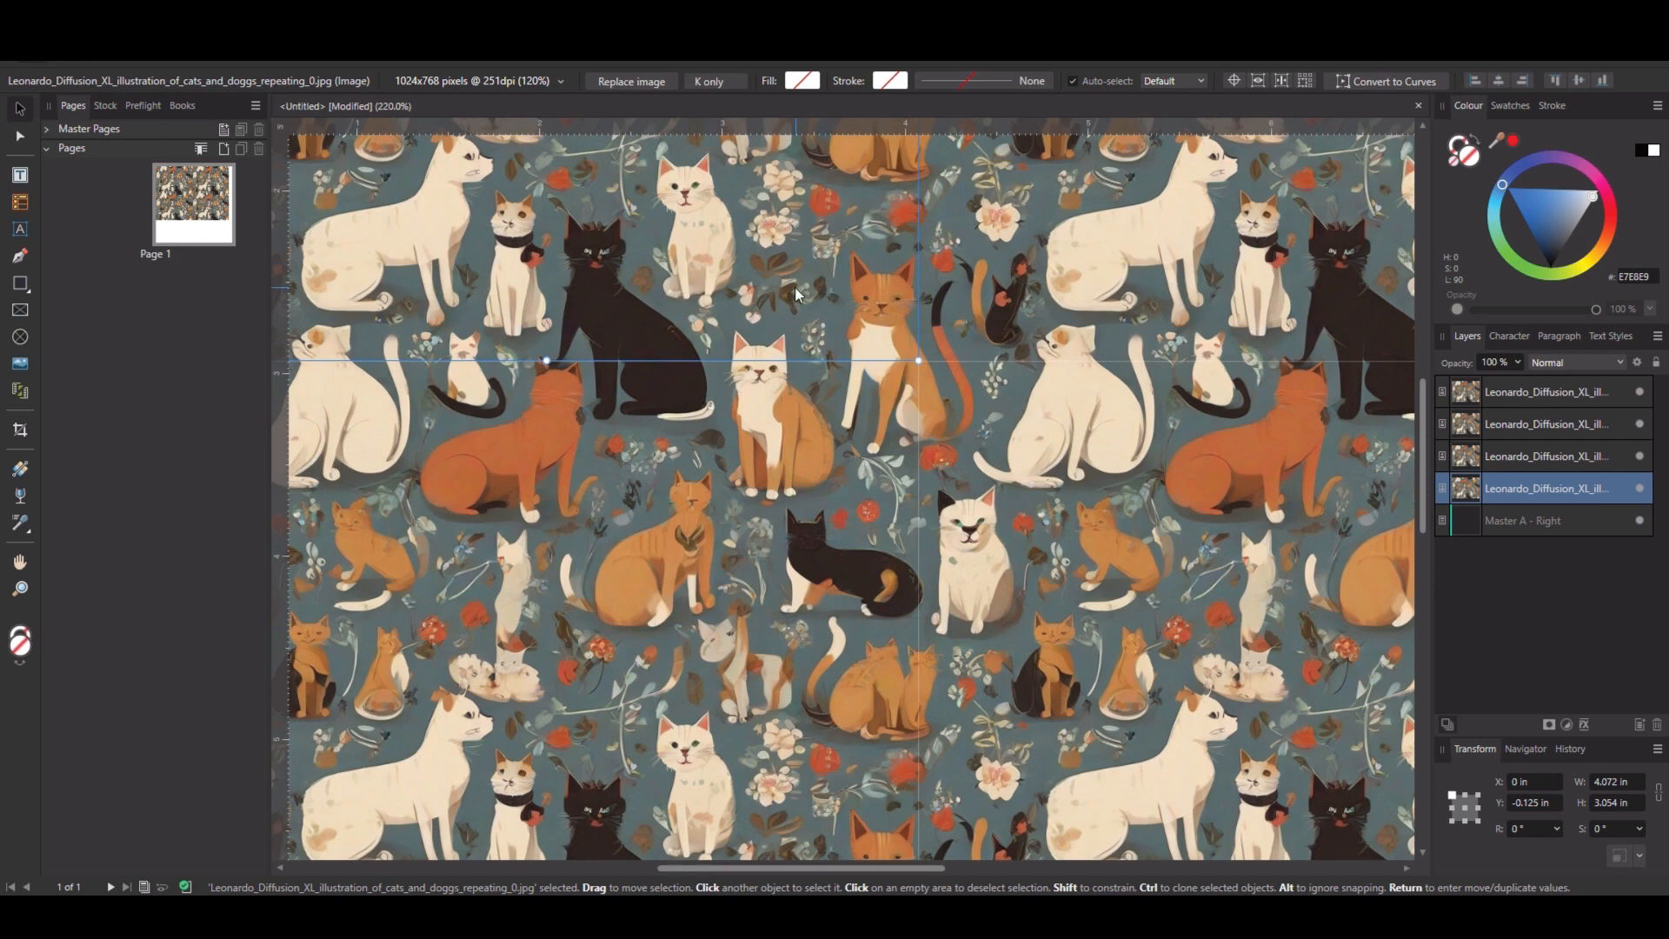
Zoom out and view the tiled cat pattern to examine how the repeated images join.
scroll(1059, 473, down, 1)
scroll(1059, 474, down, 3)
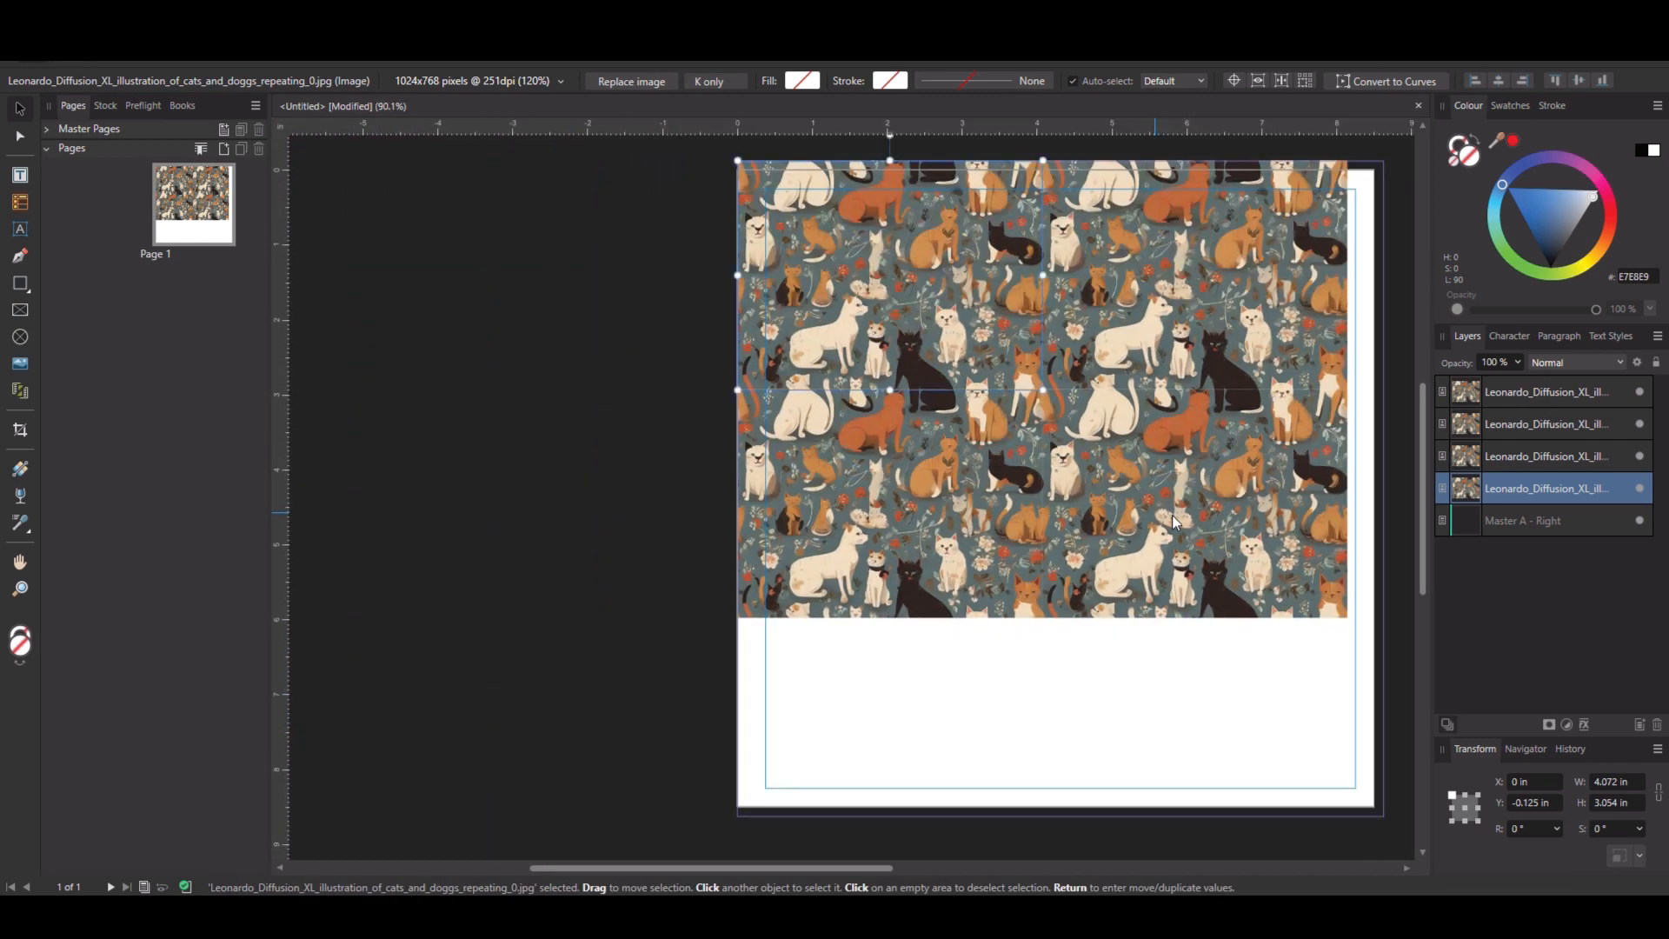
click(1172, 515)
click(982, 509)
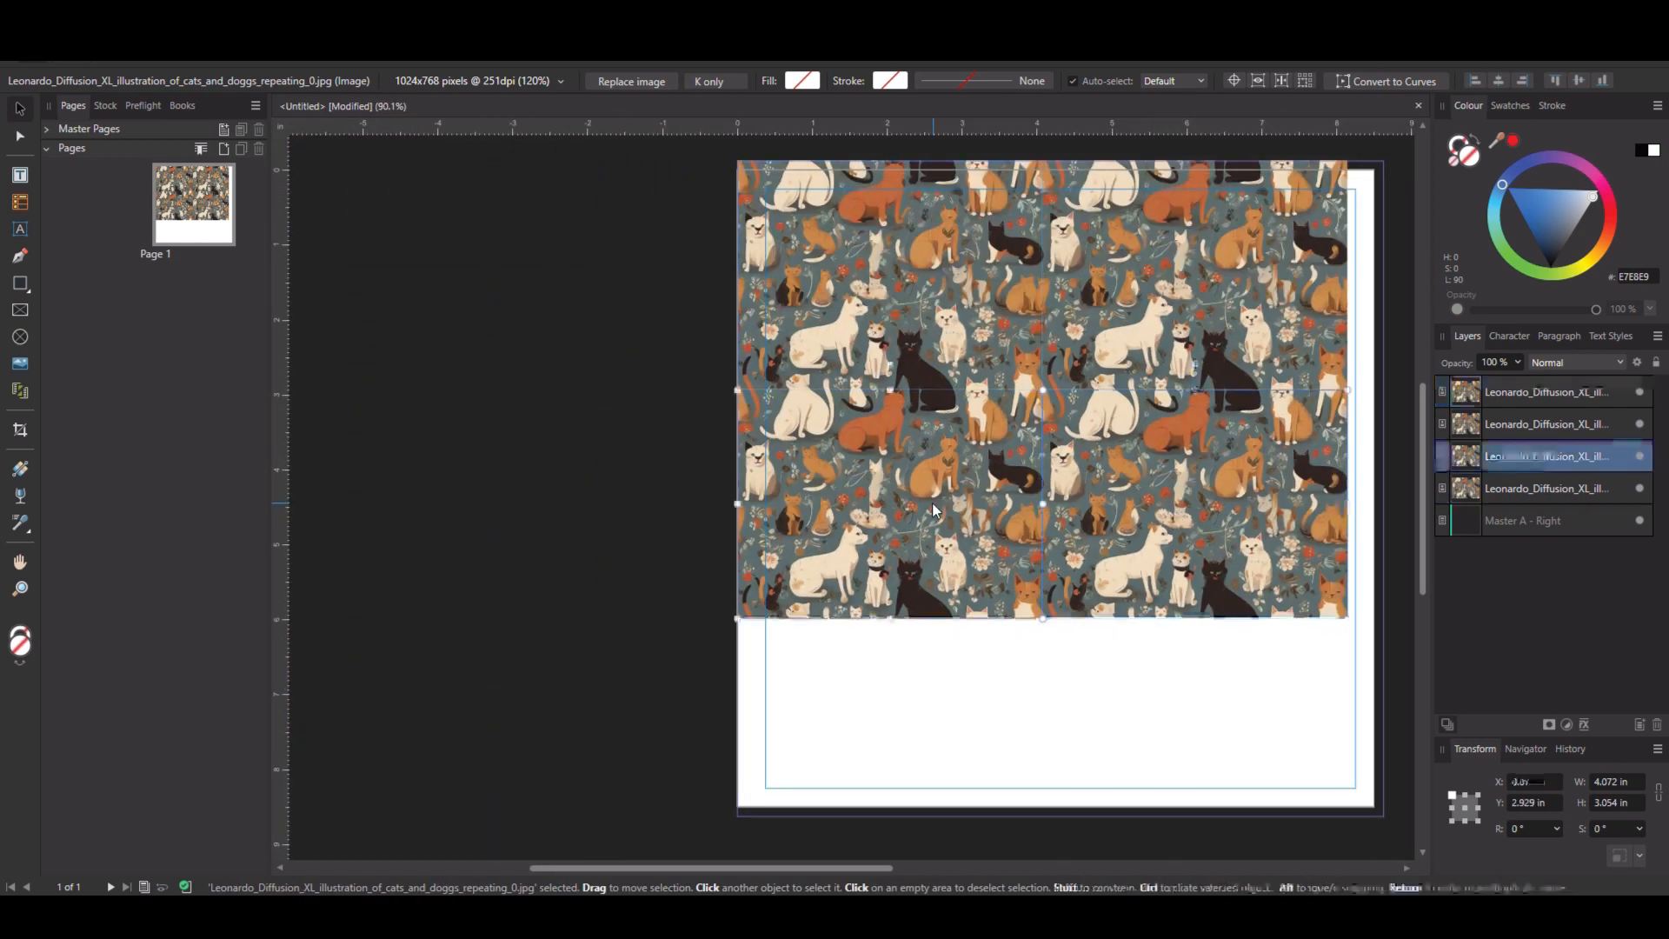
shift+click(1143, 500)
drag(1145, 467, 1165, 689)
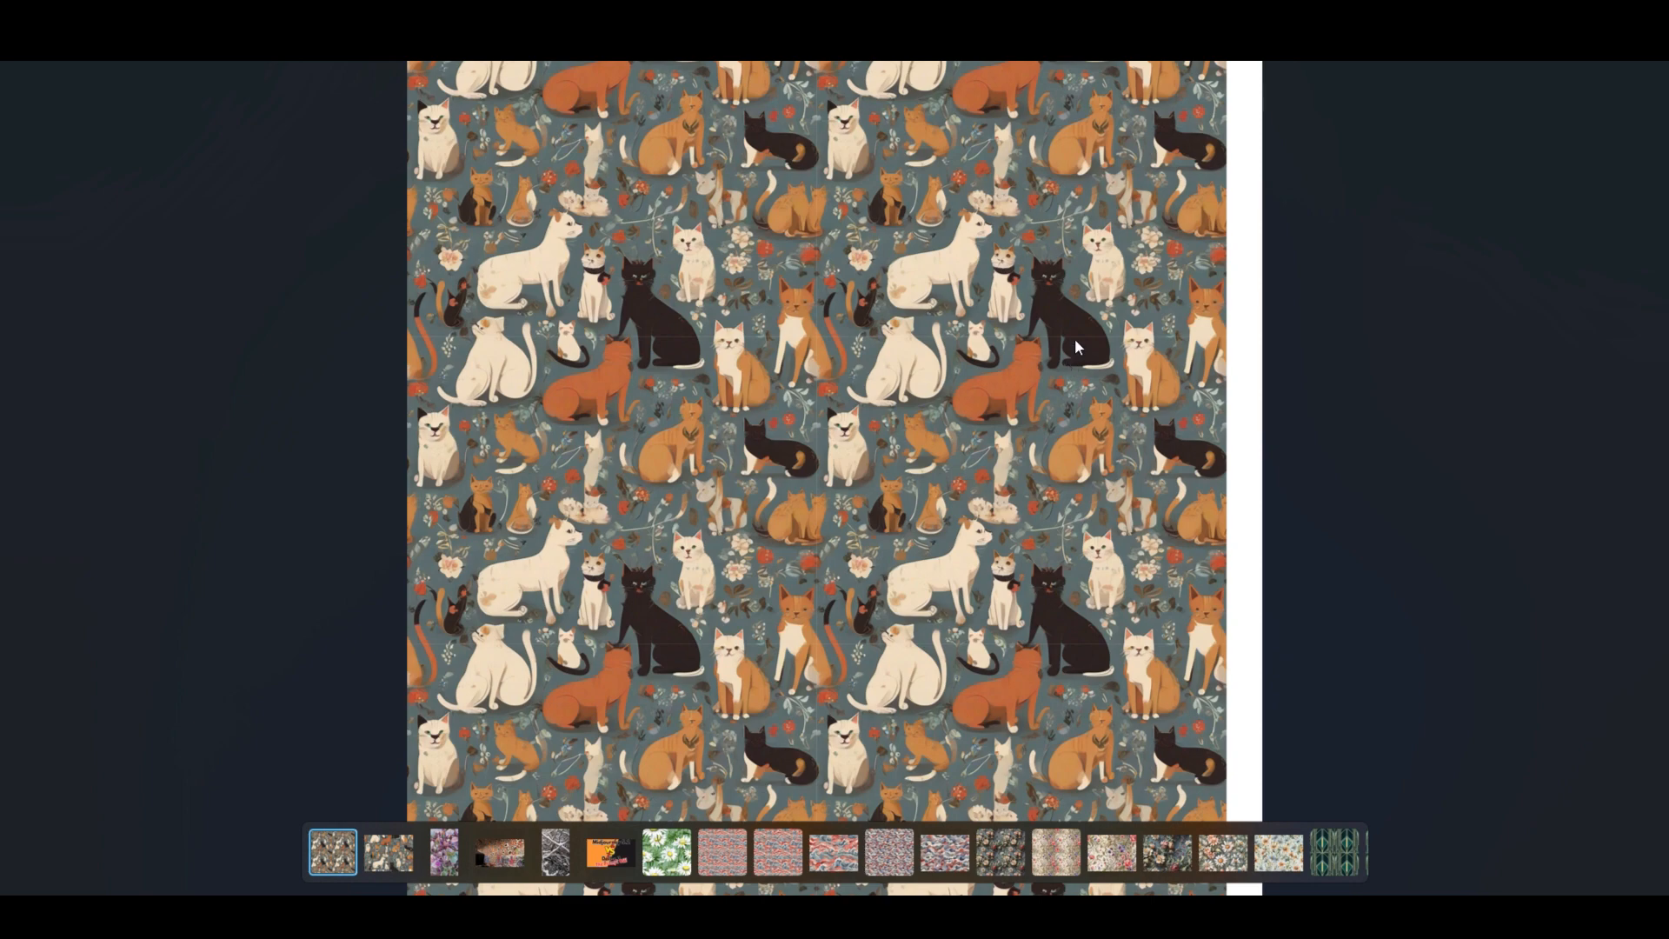
scroll(1075, 337, up, 4)
scroll(1094, 401, up, 5)
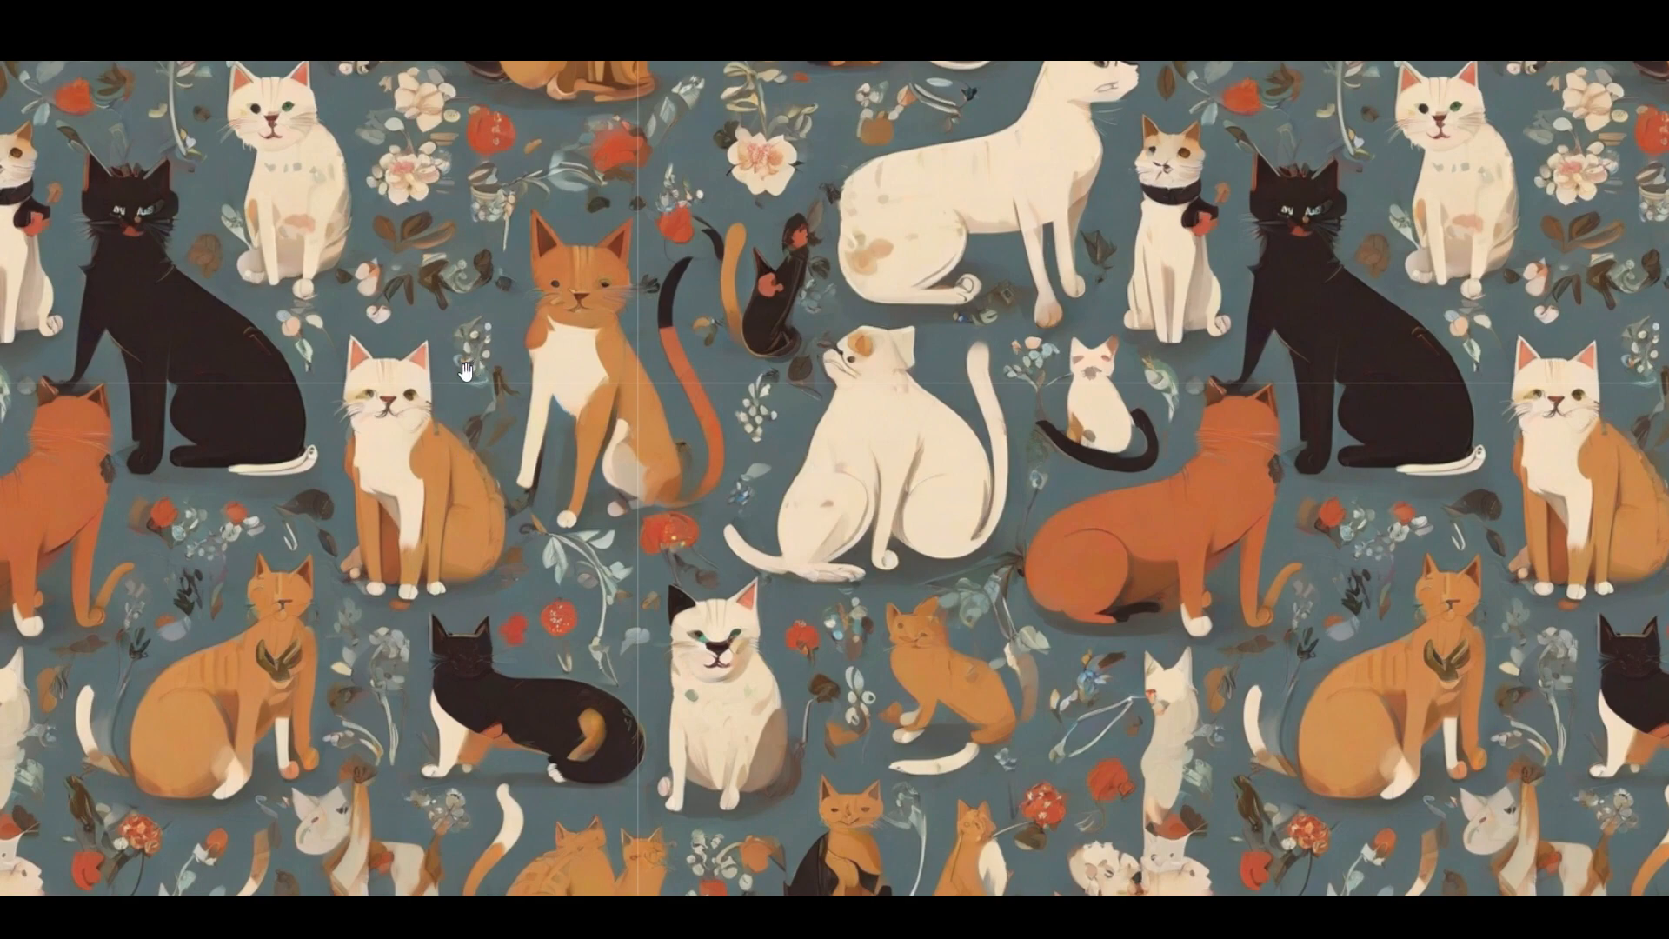
key(Escape)
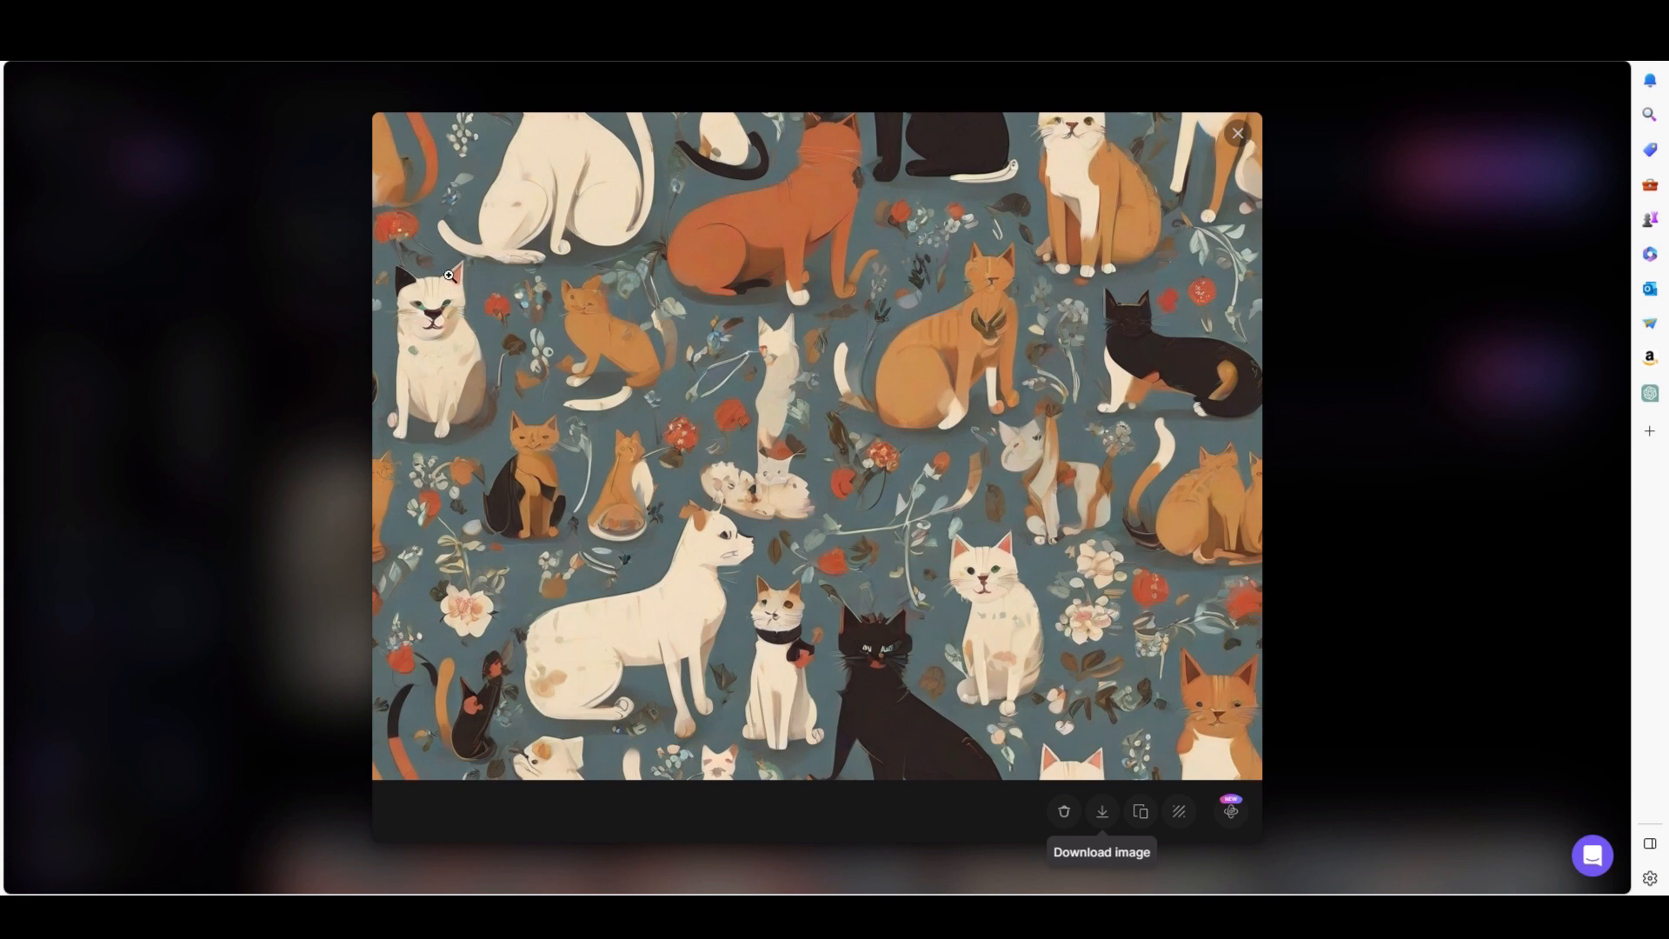
Close the image preview and enable a negative prompt reading "animals should only have one face and the usual amount of legs".
click(999, 331)
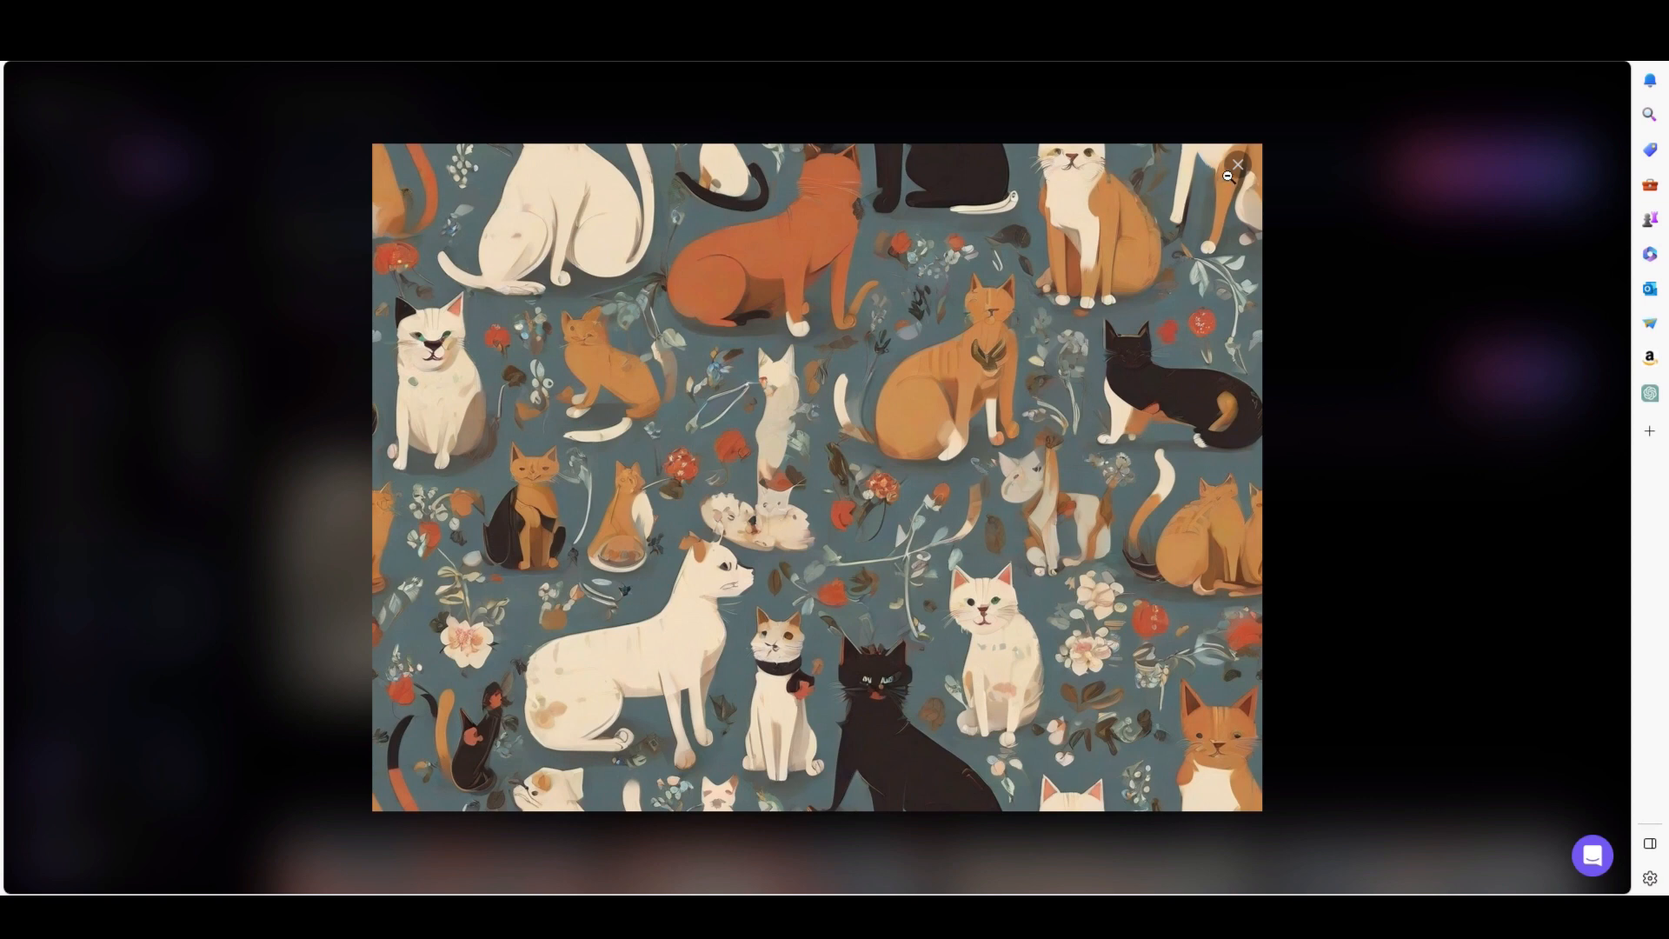
click(1238, 166)
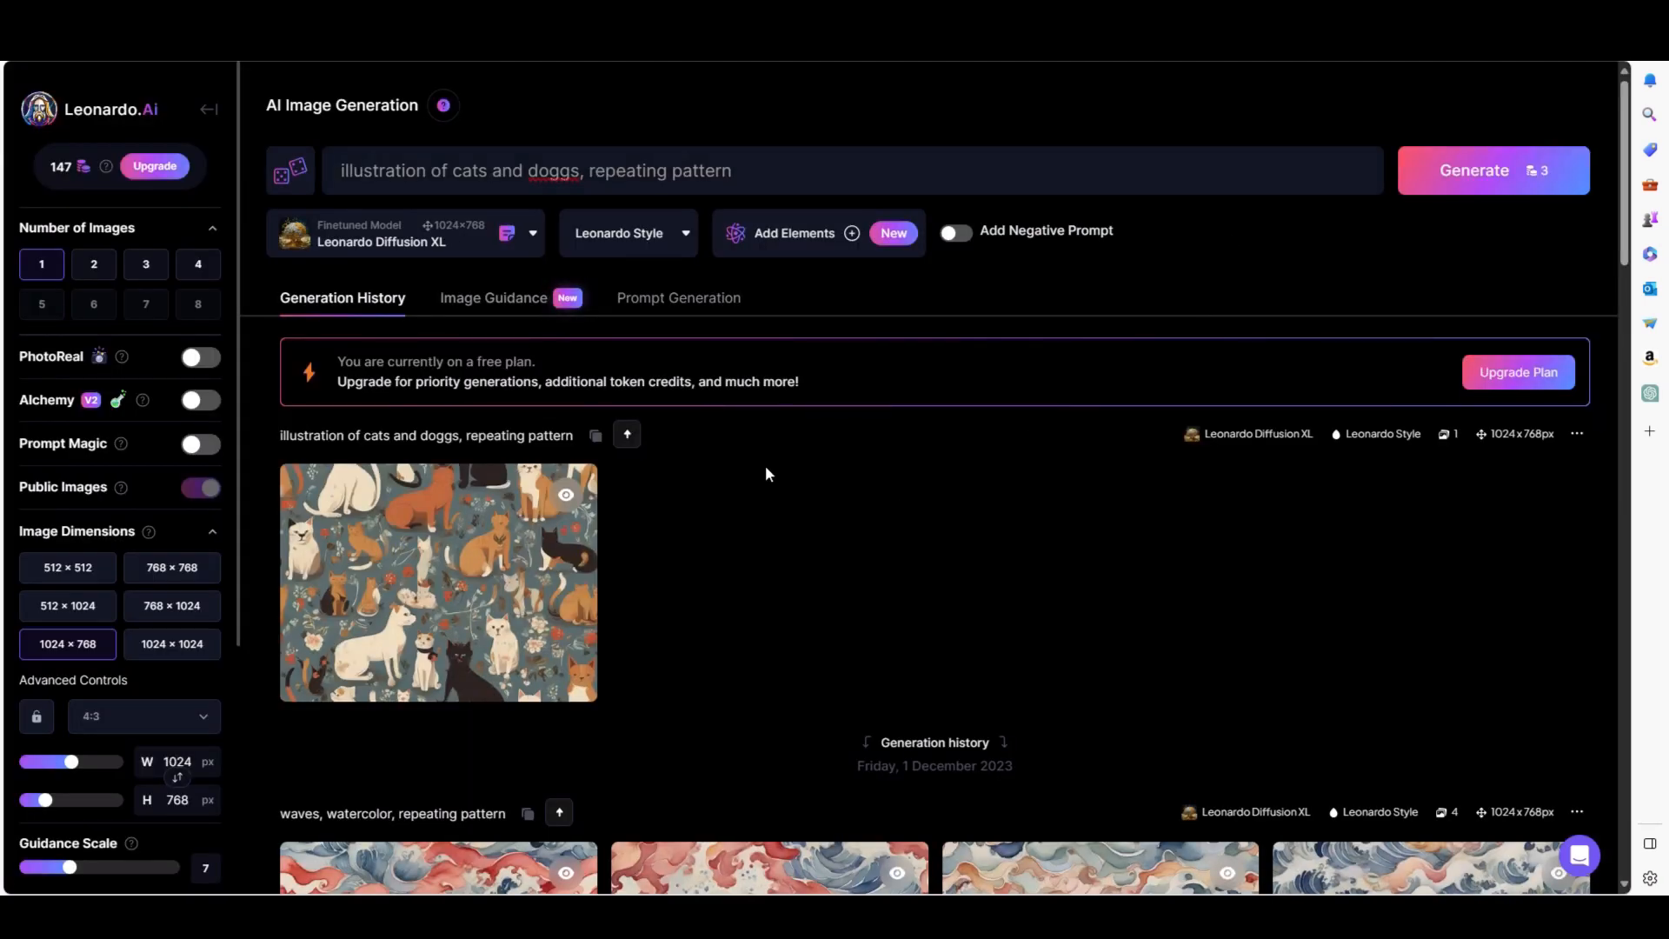
click(956, 233)
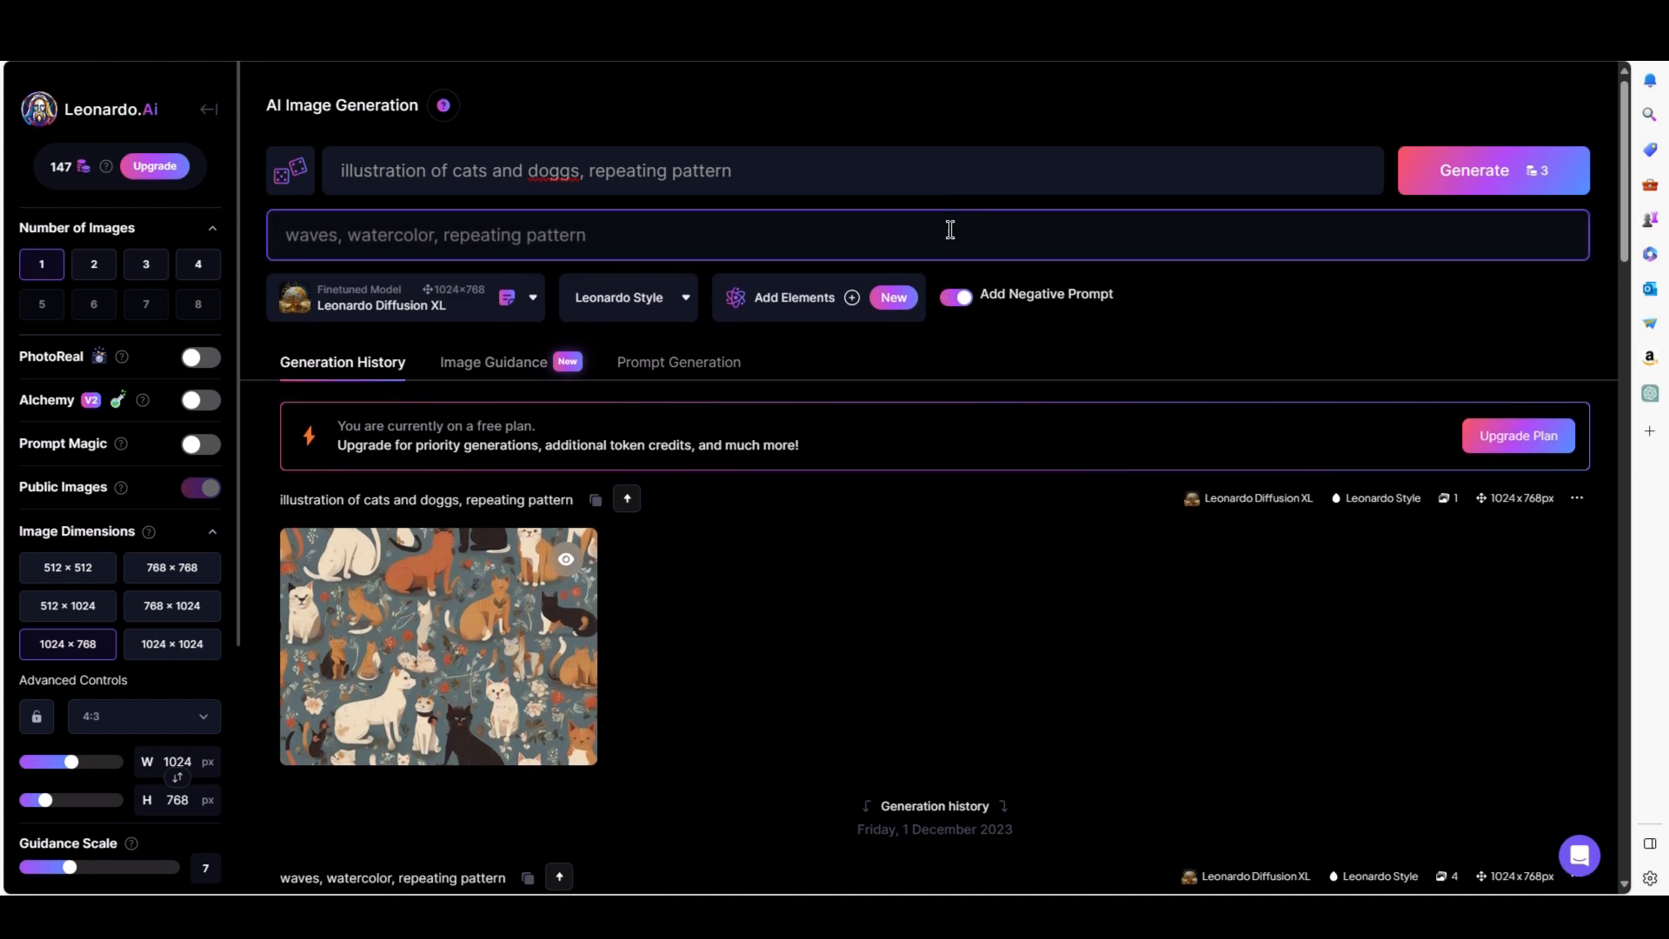
key(ctrl+a)
key(BackSpace)
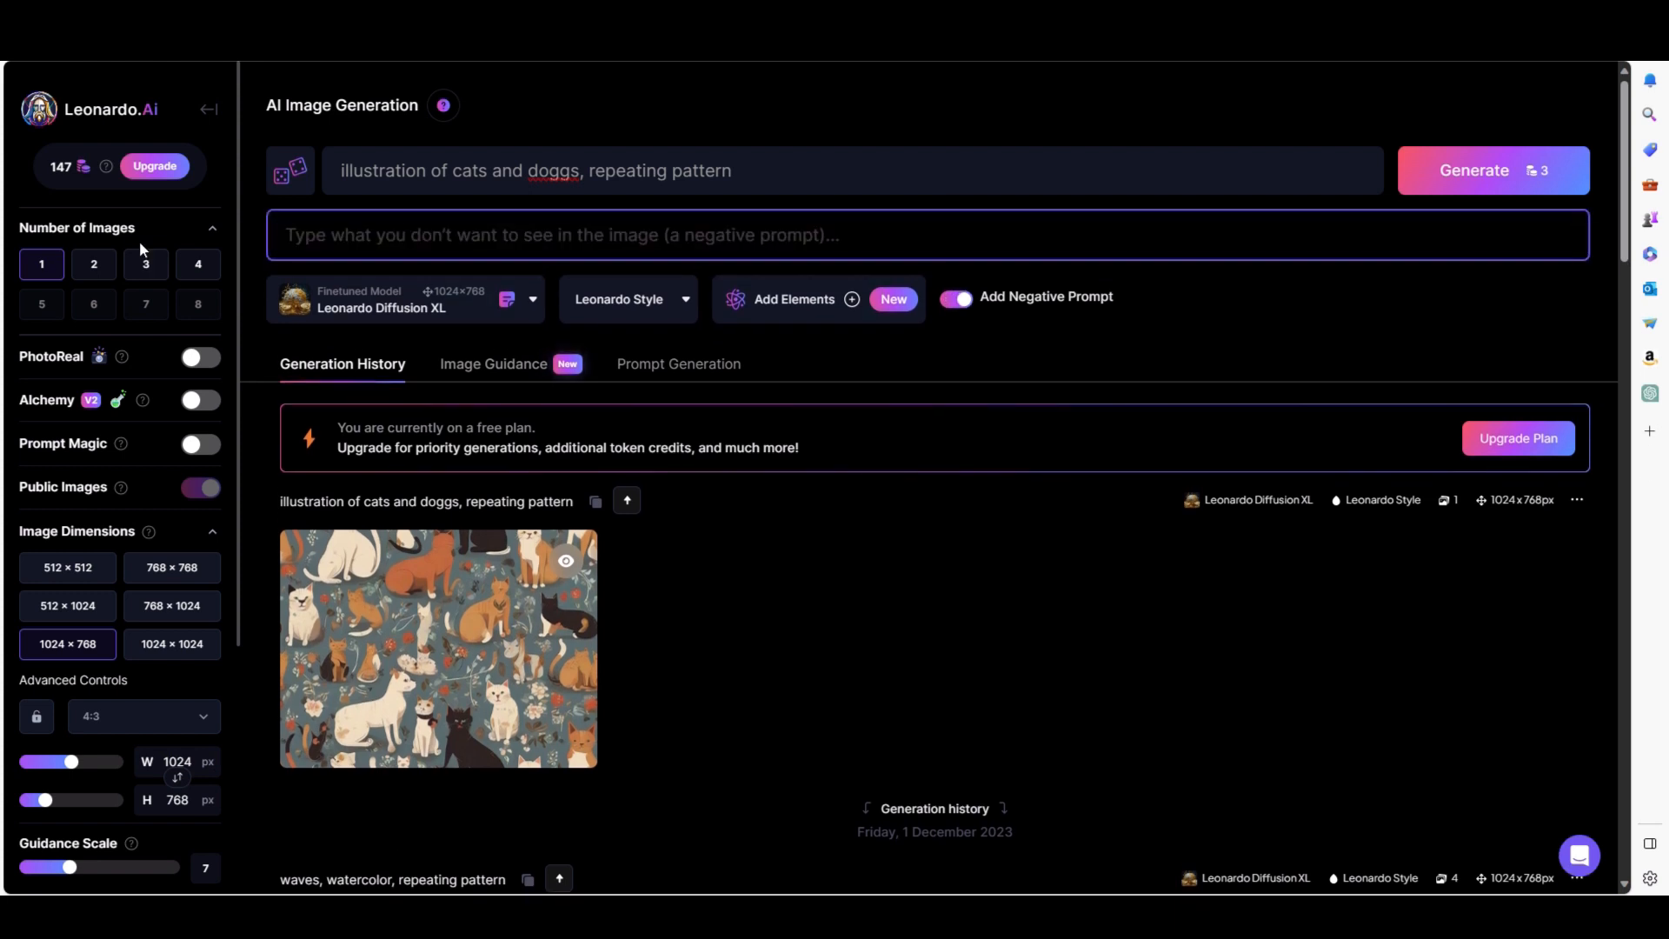
text(animal)
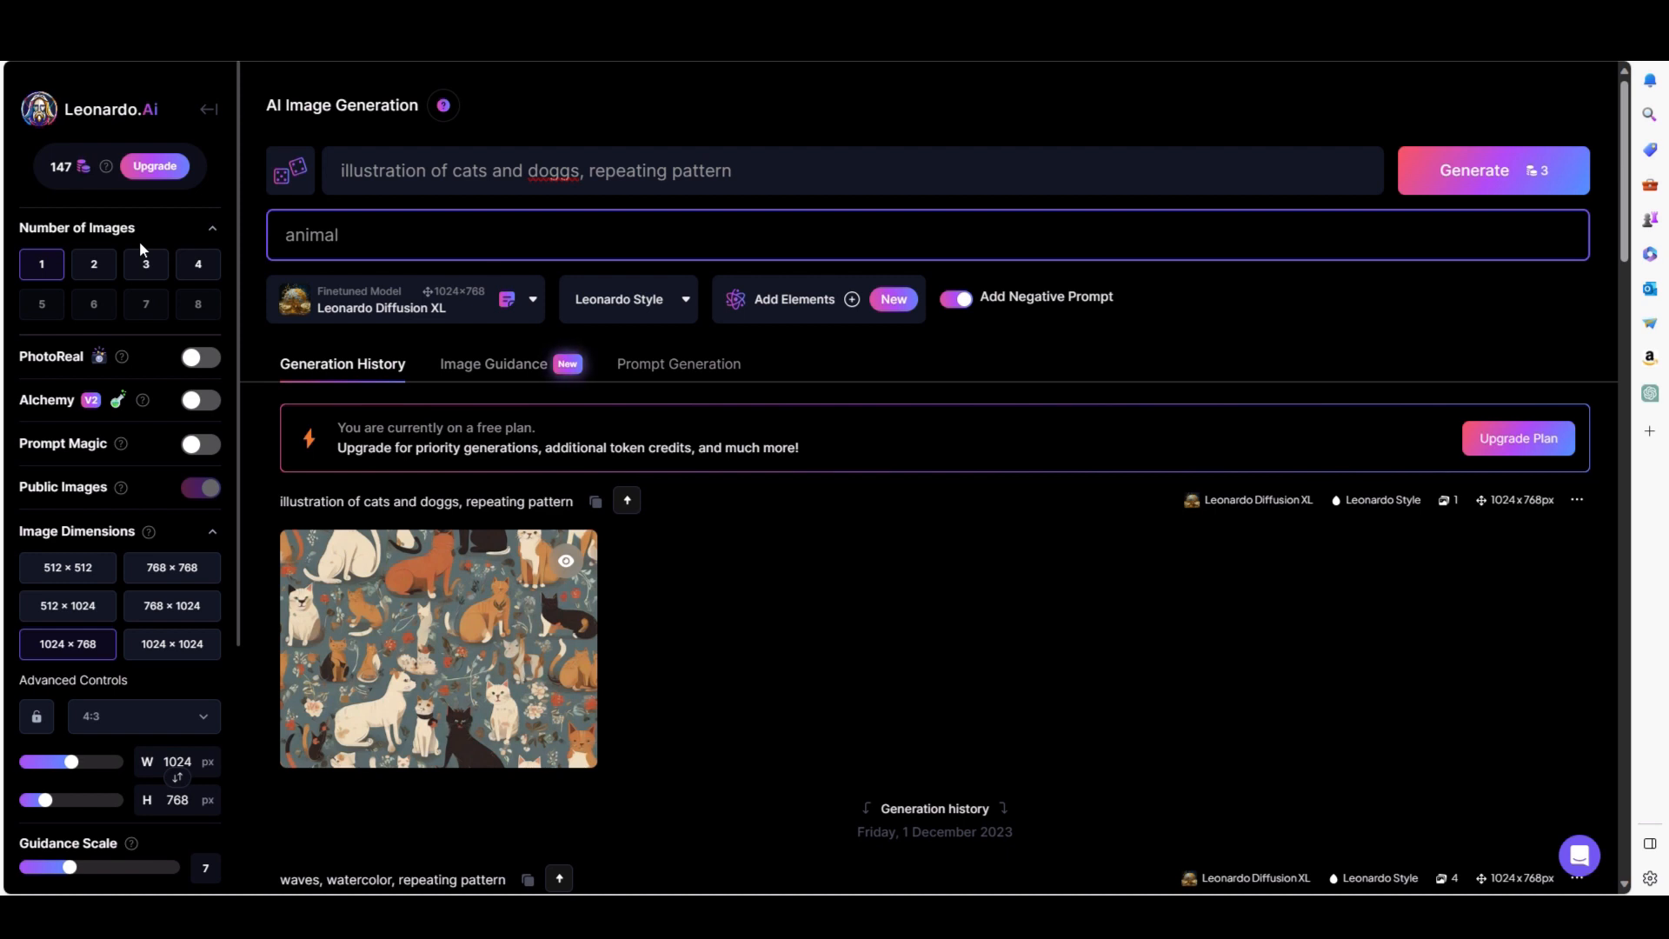
text(s should only have one)
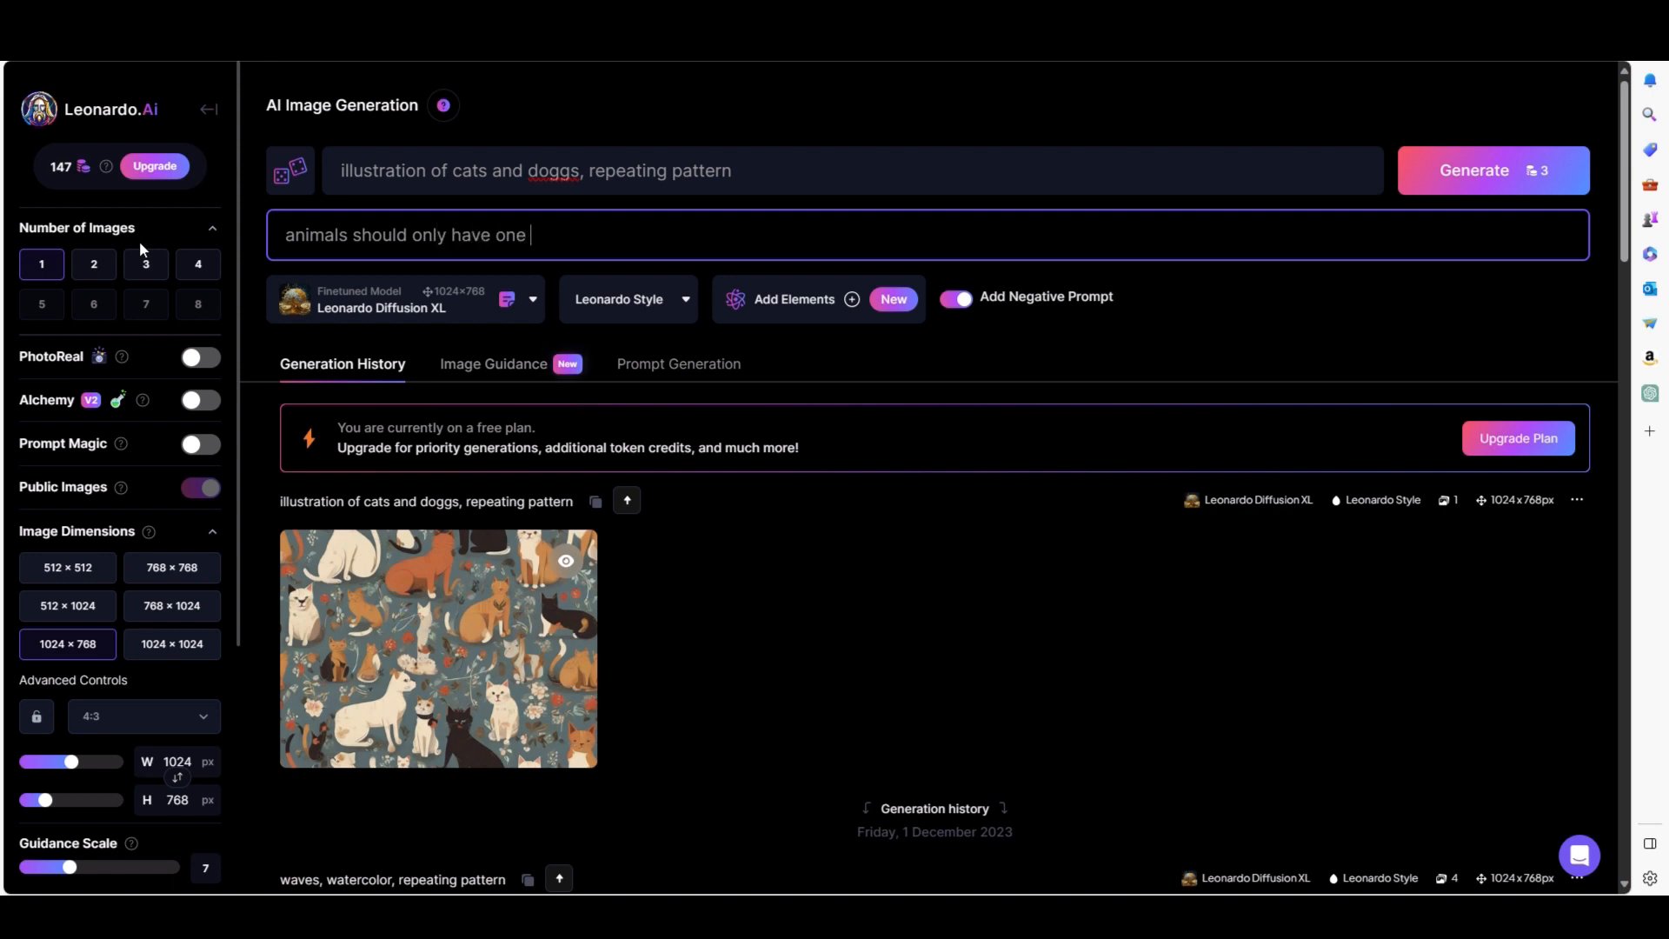
text( face and the usual amount of leg)
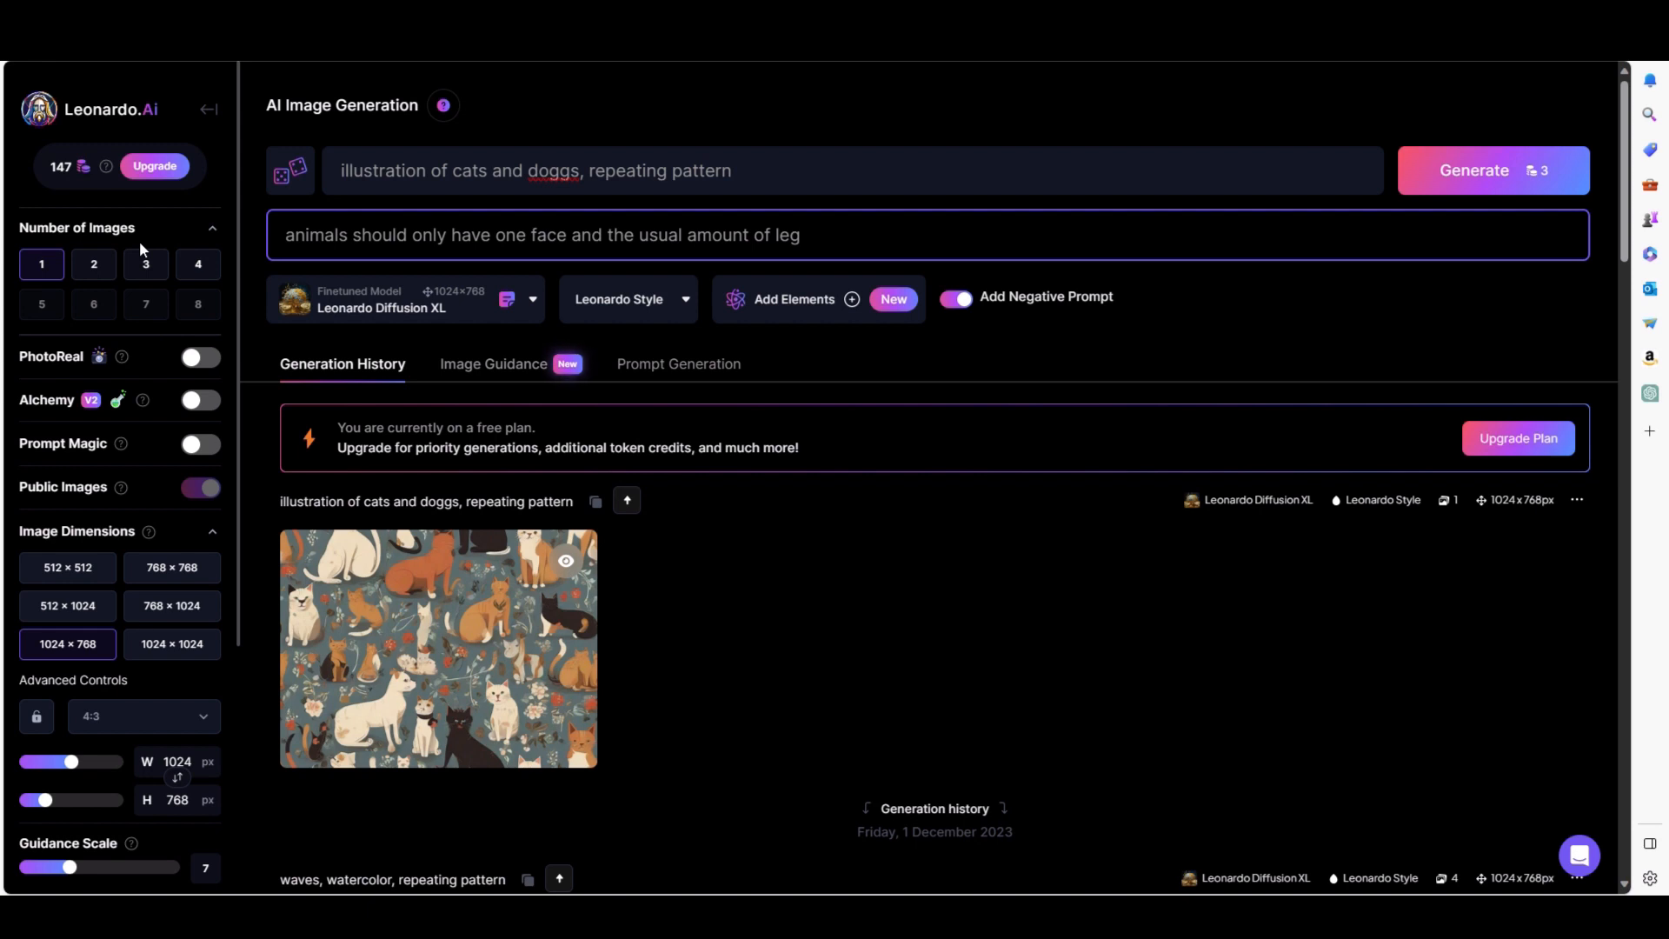
text(s)
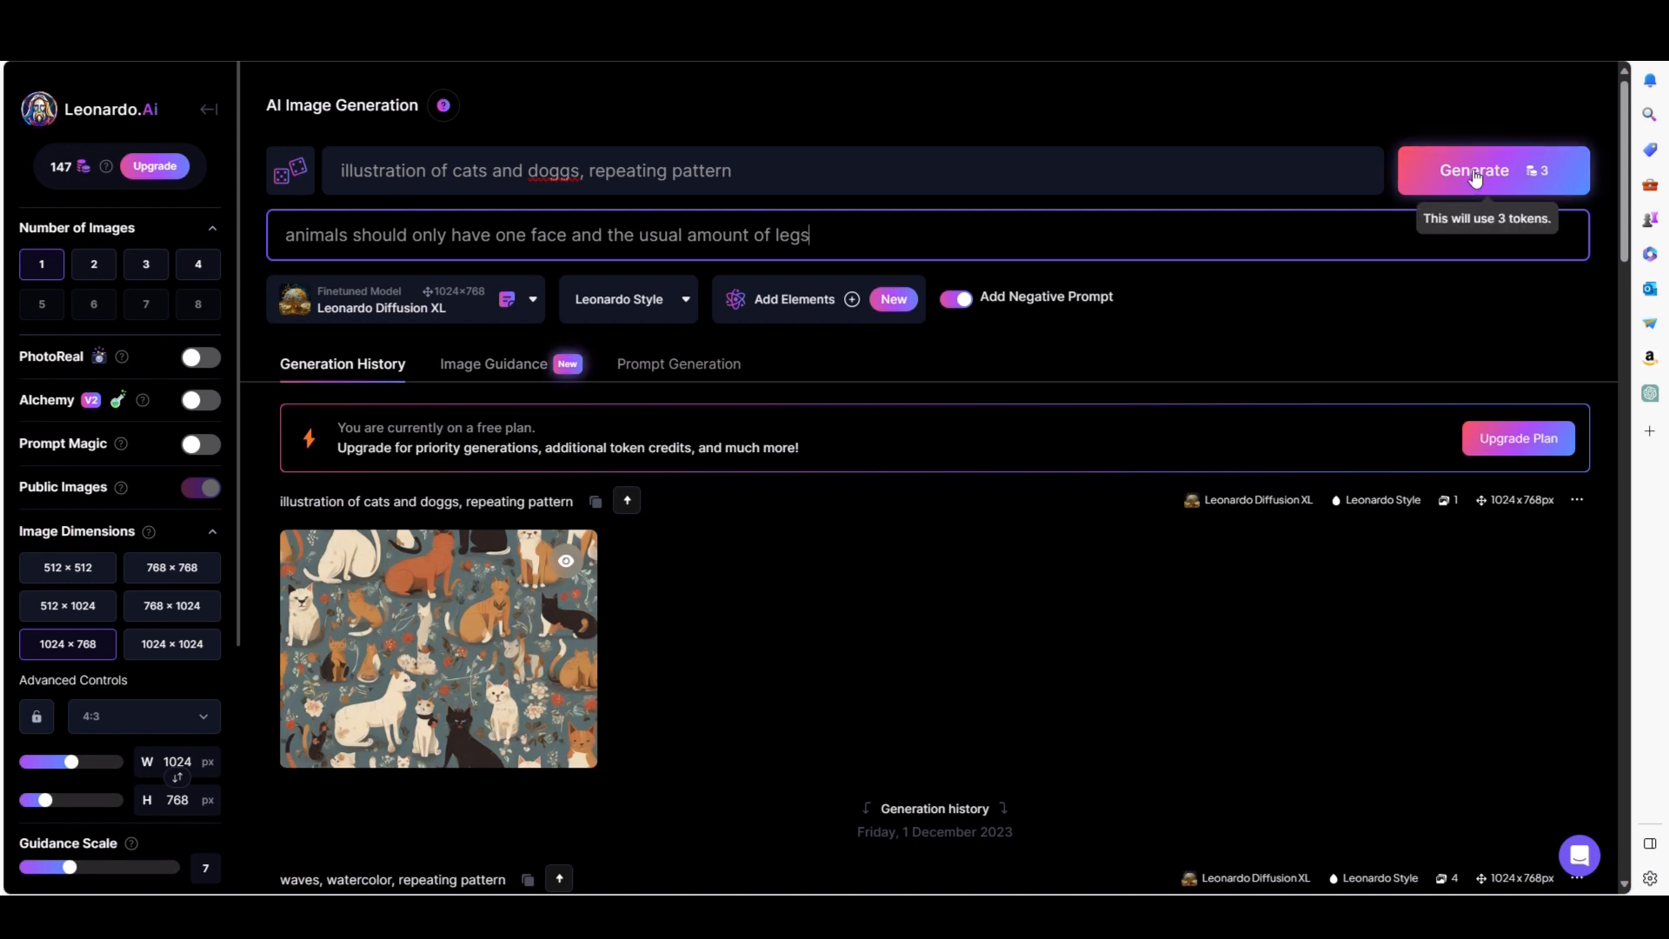
Generate the cats and dogs pattern again with the negative prompt and preview the new result.
click(1478, 174)
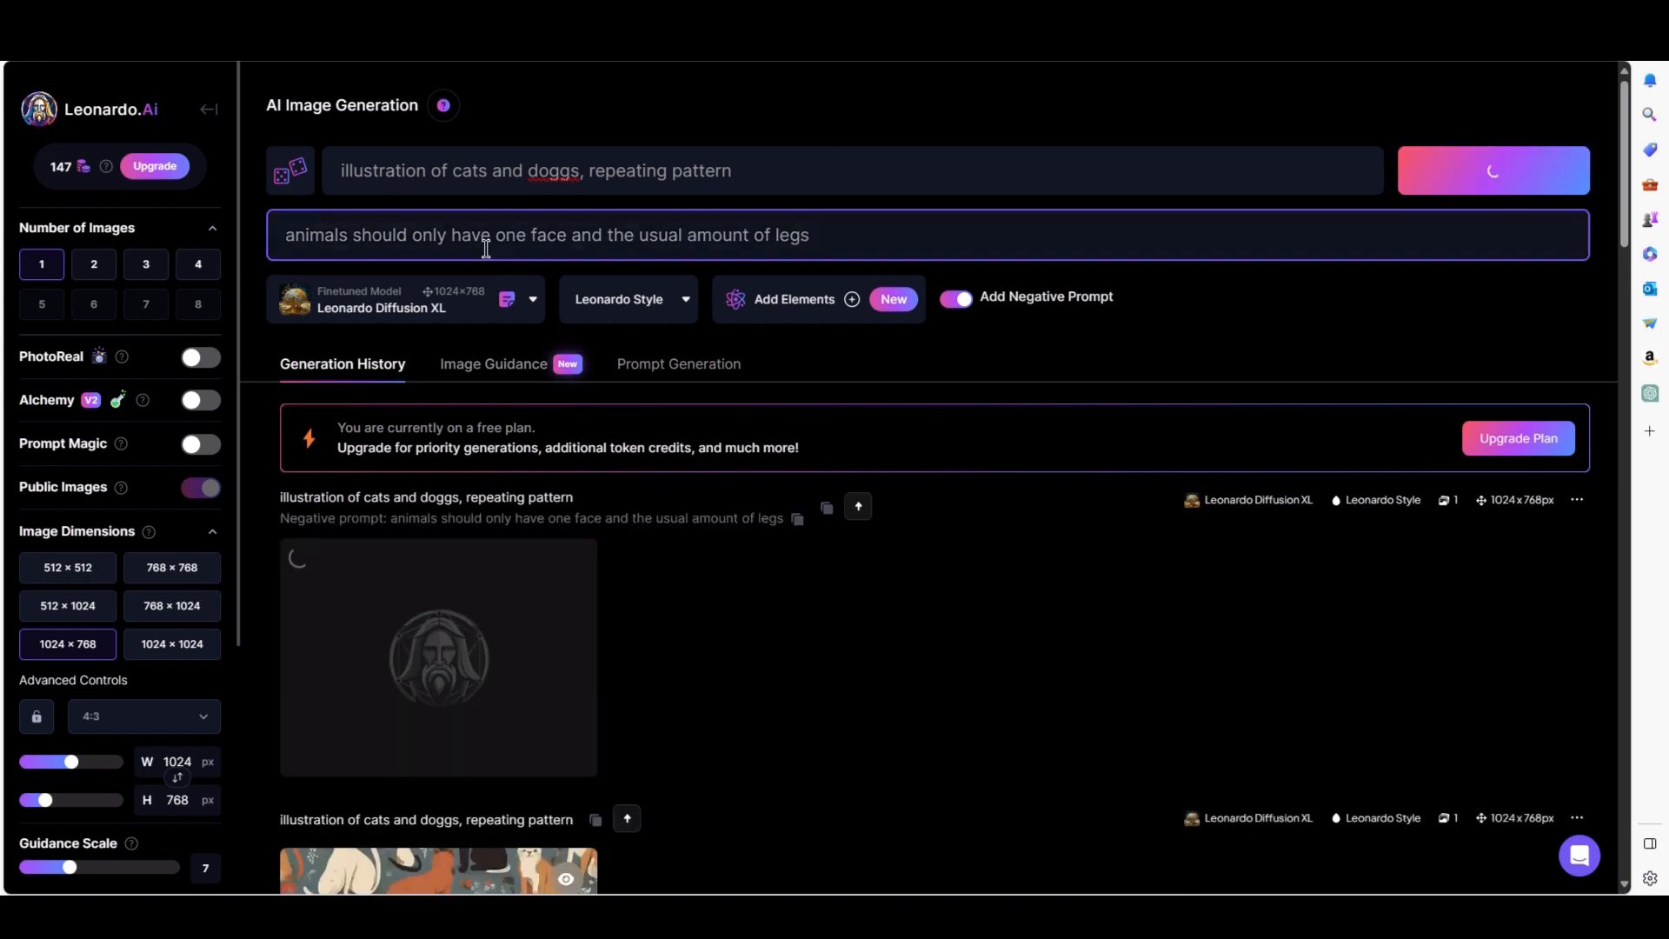
click(518, 680)
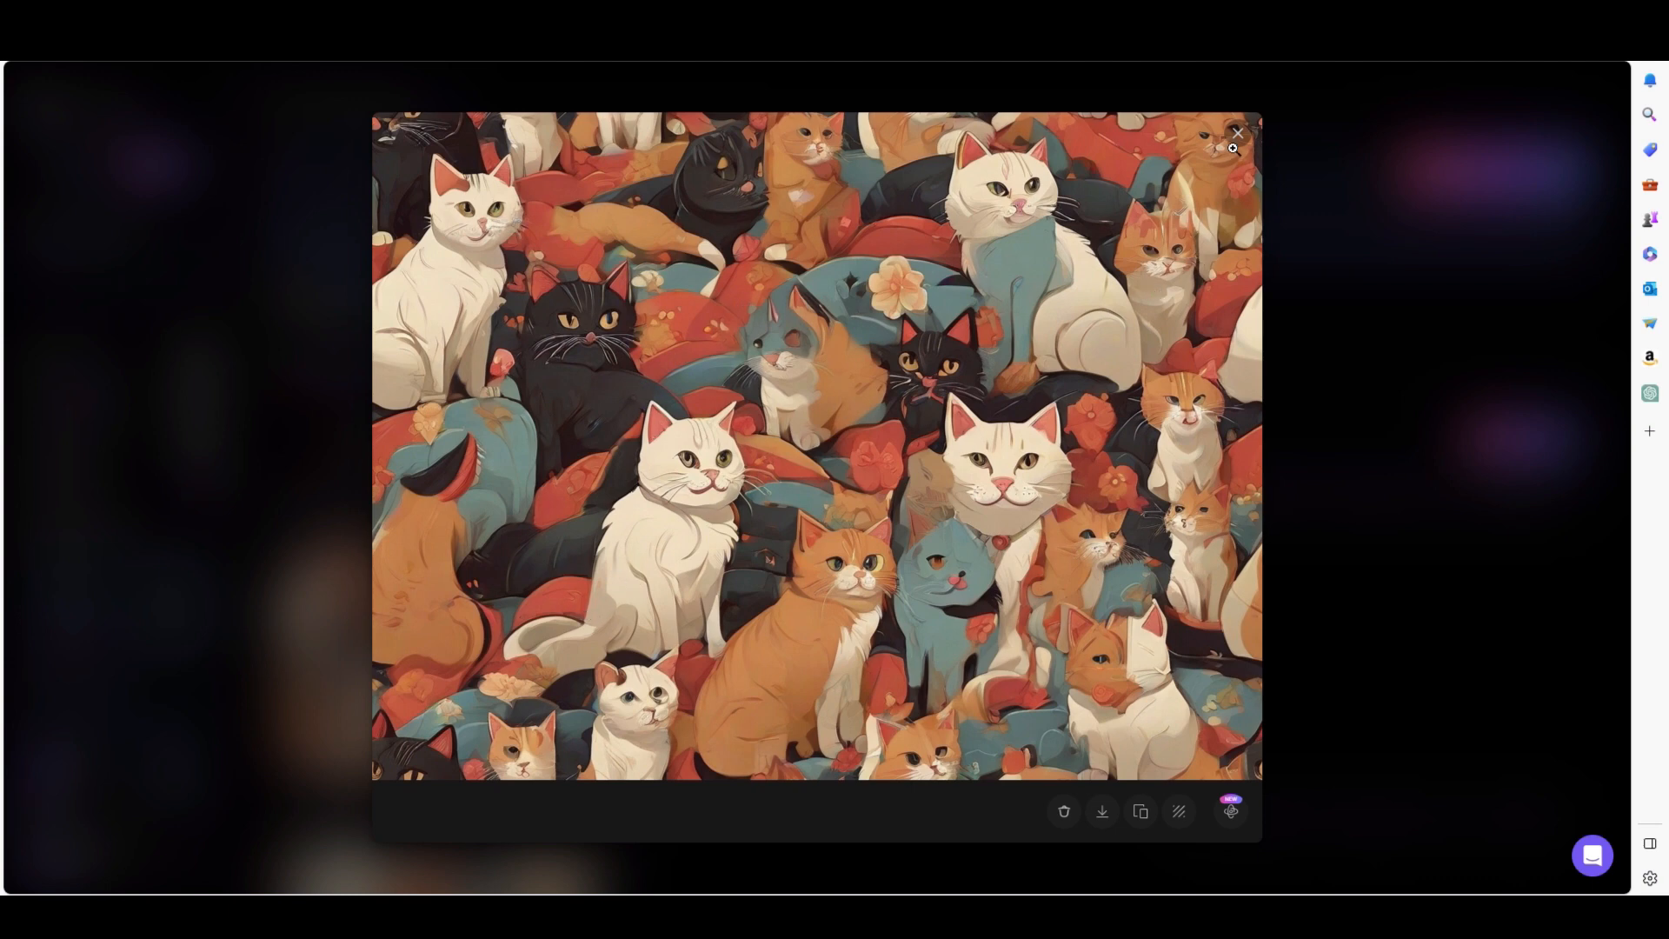
click(1238, 133)
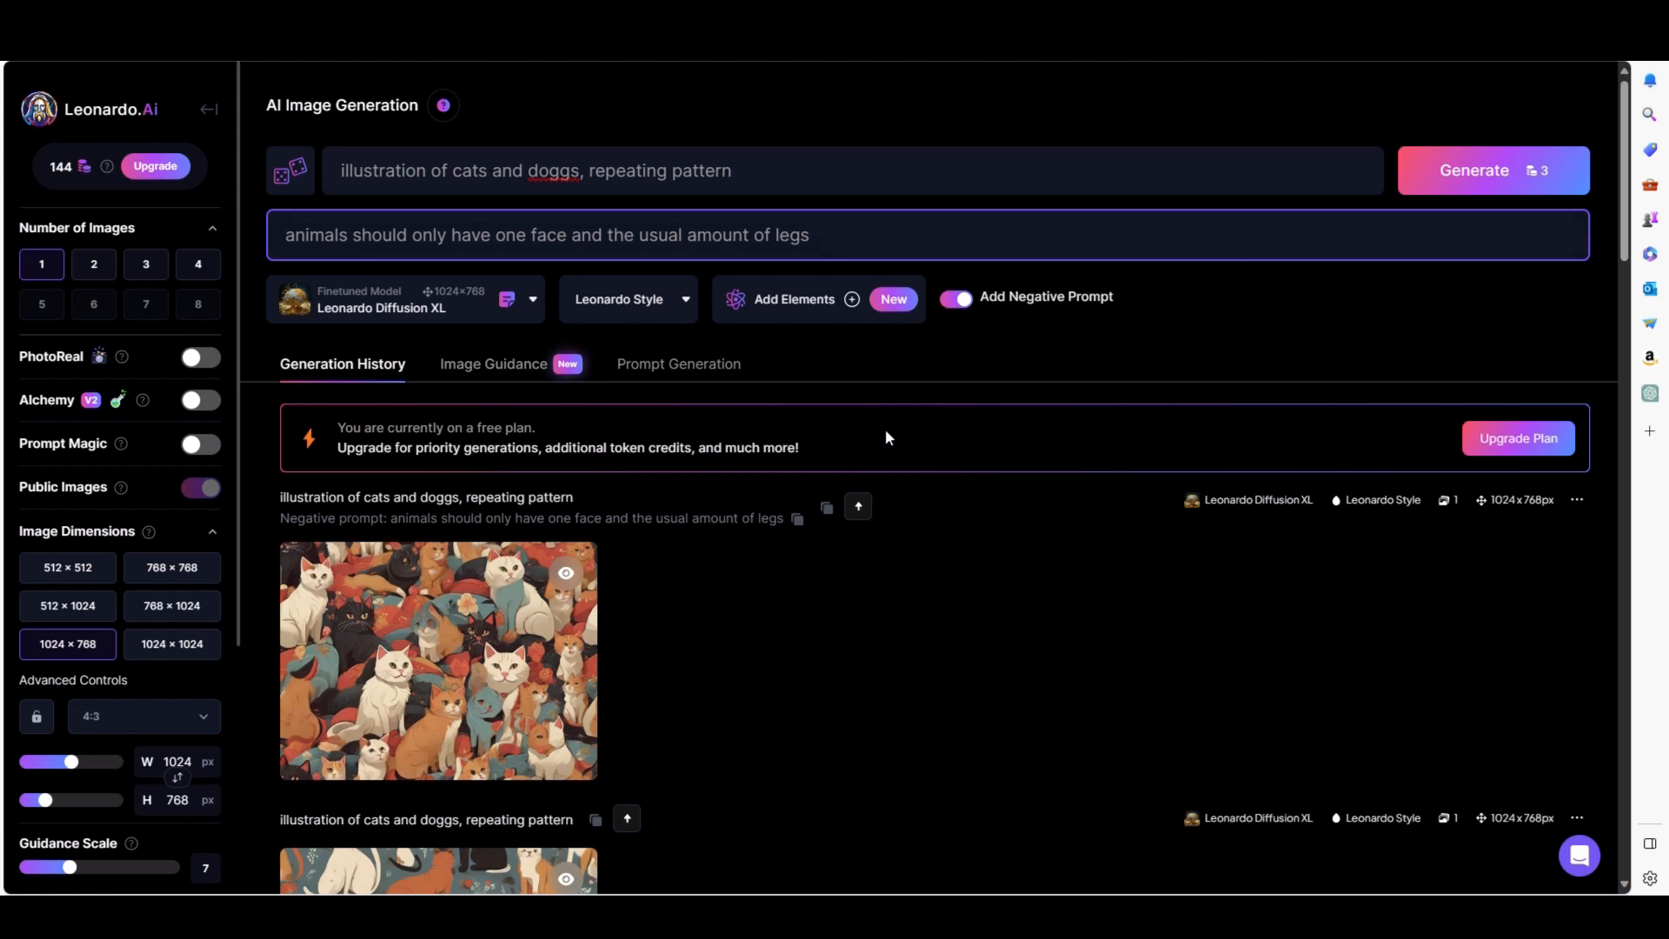
Reuse the earlier "waves, watercolor, repeating pattern" prompt and generate a new image from it.
scroll(898, 626, down, 4)
scroll(897, 622, down, 1)
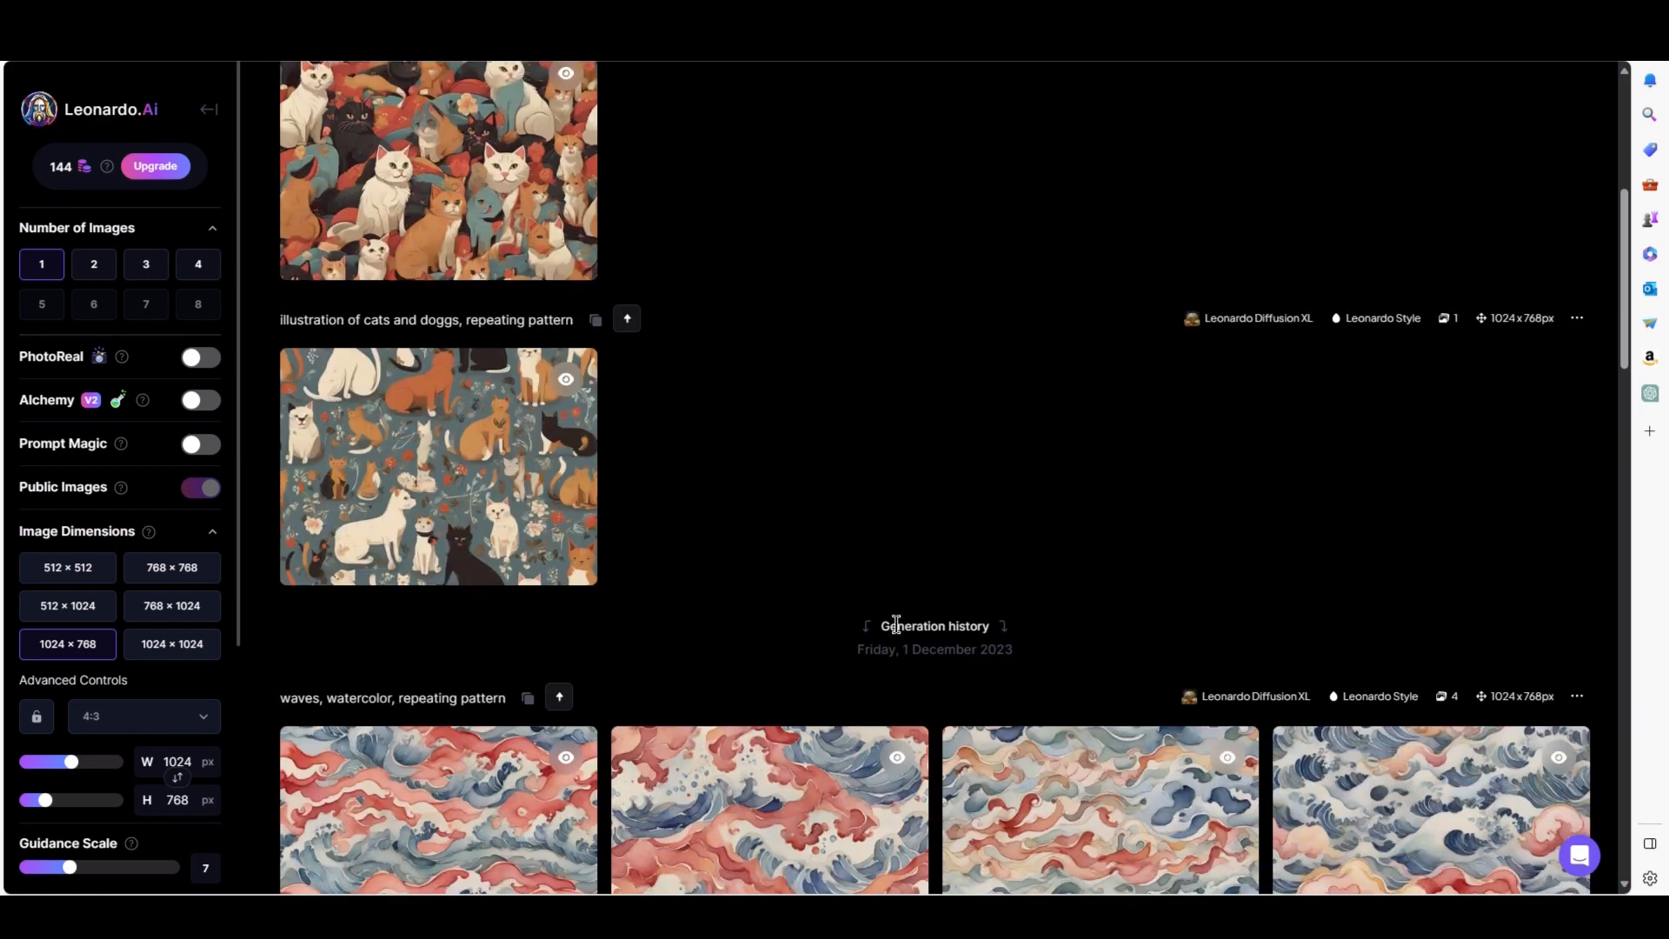
scroll(613, 722, down, 3)
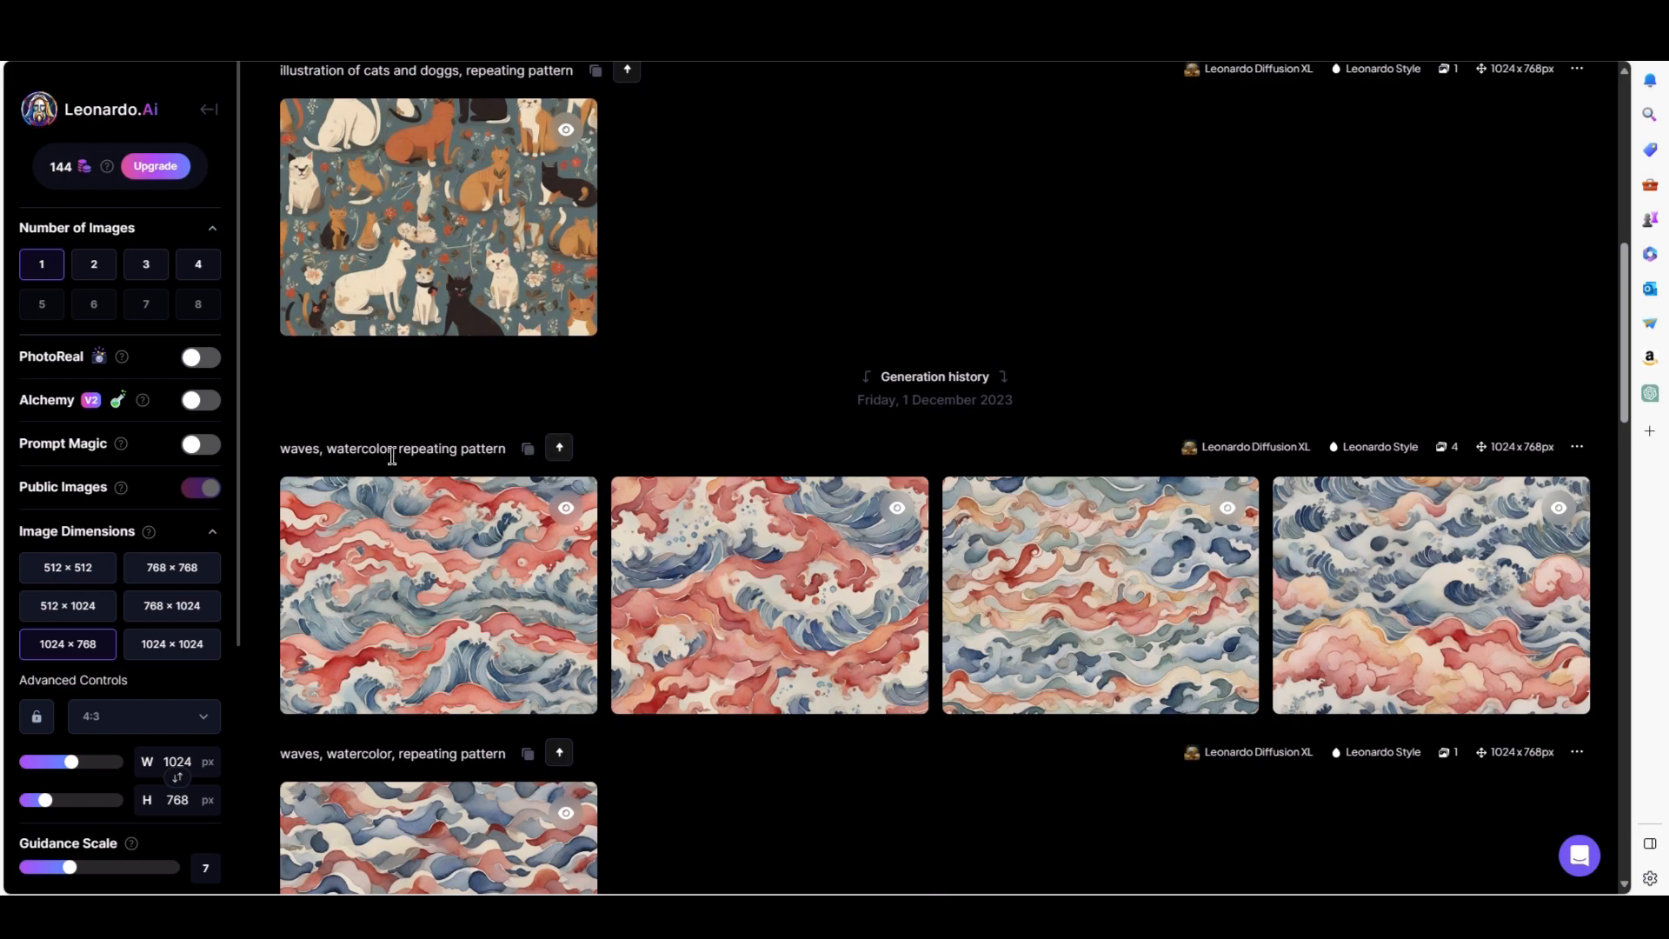
click(558, 452)
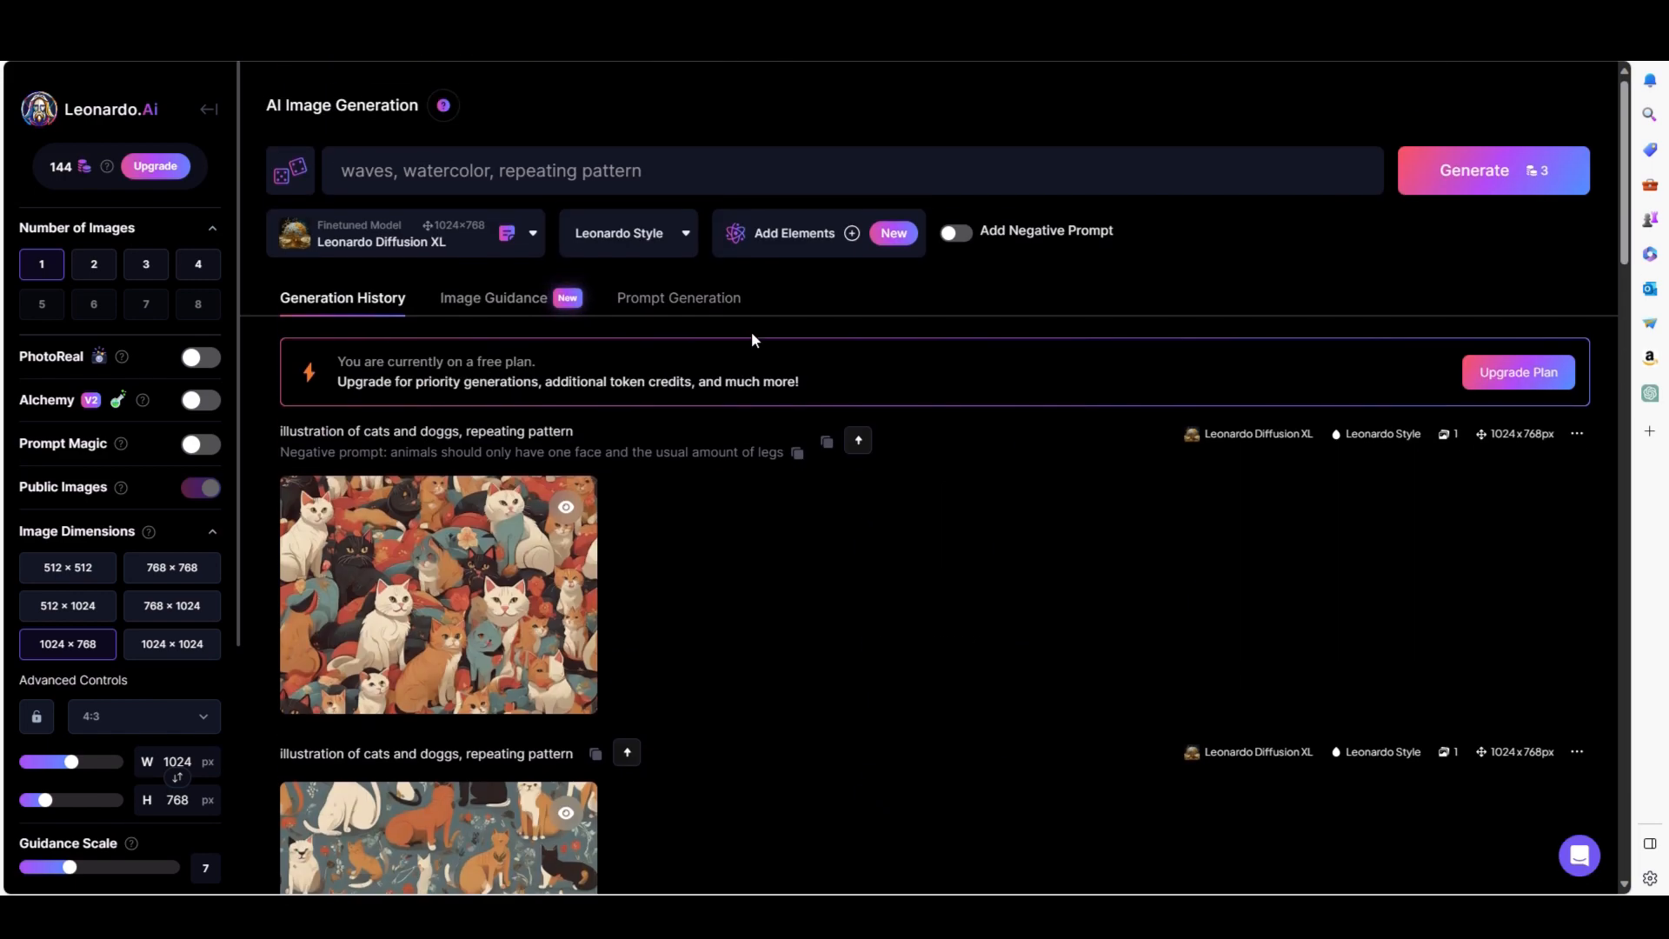
click(1442, 189)
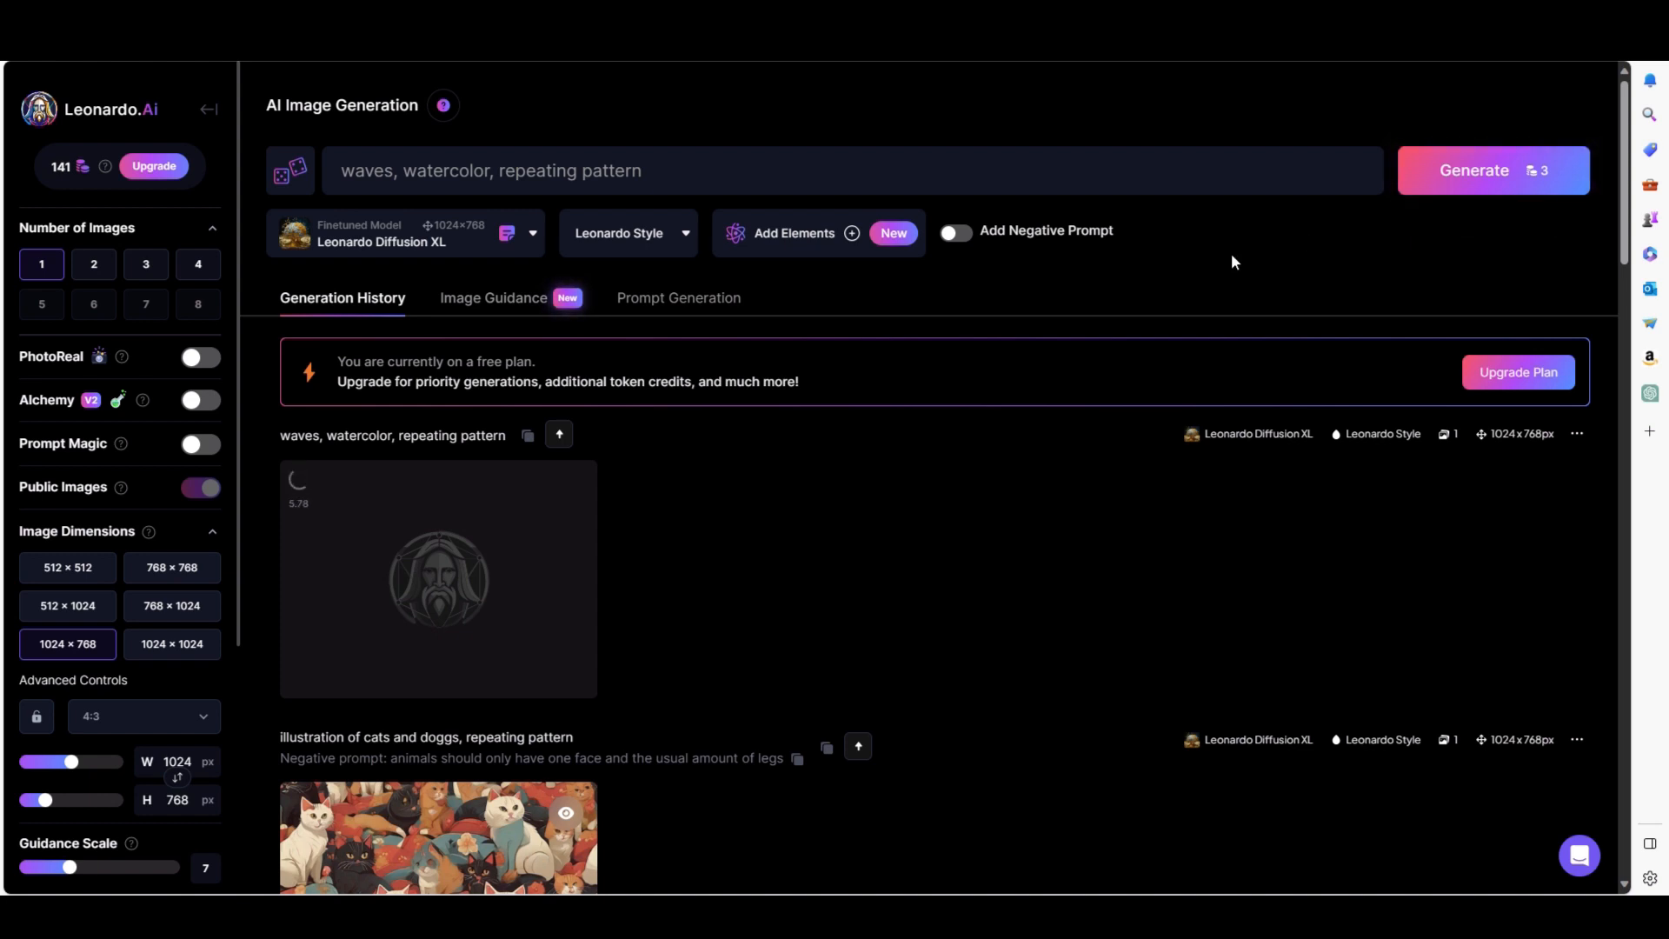
Replace the prompt with "geometric chapes, repeating, black, gold and white" and generate the image.
drag(674, 171, 328, 155)
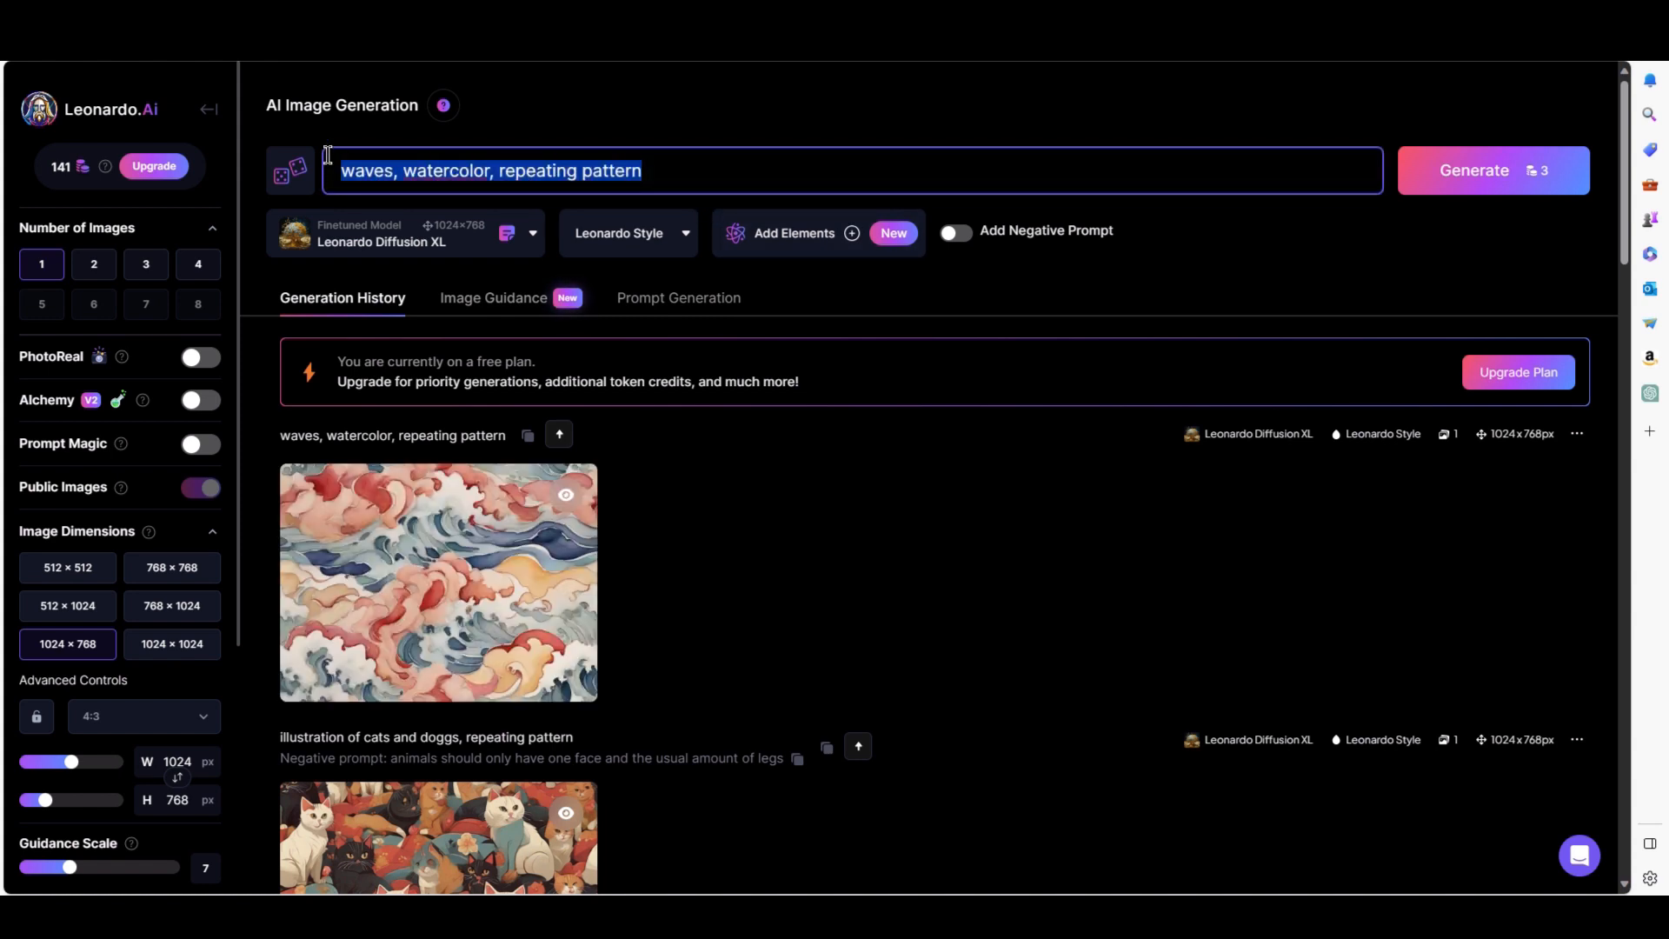
text(ab)
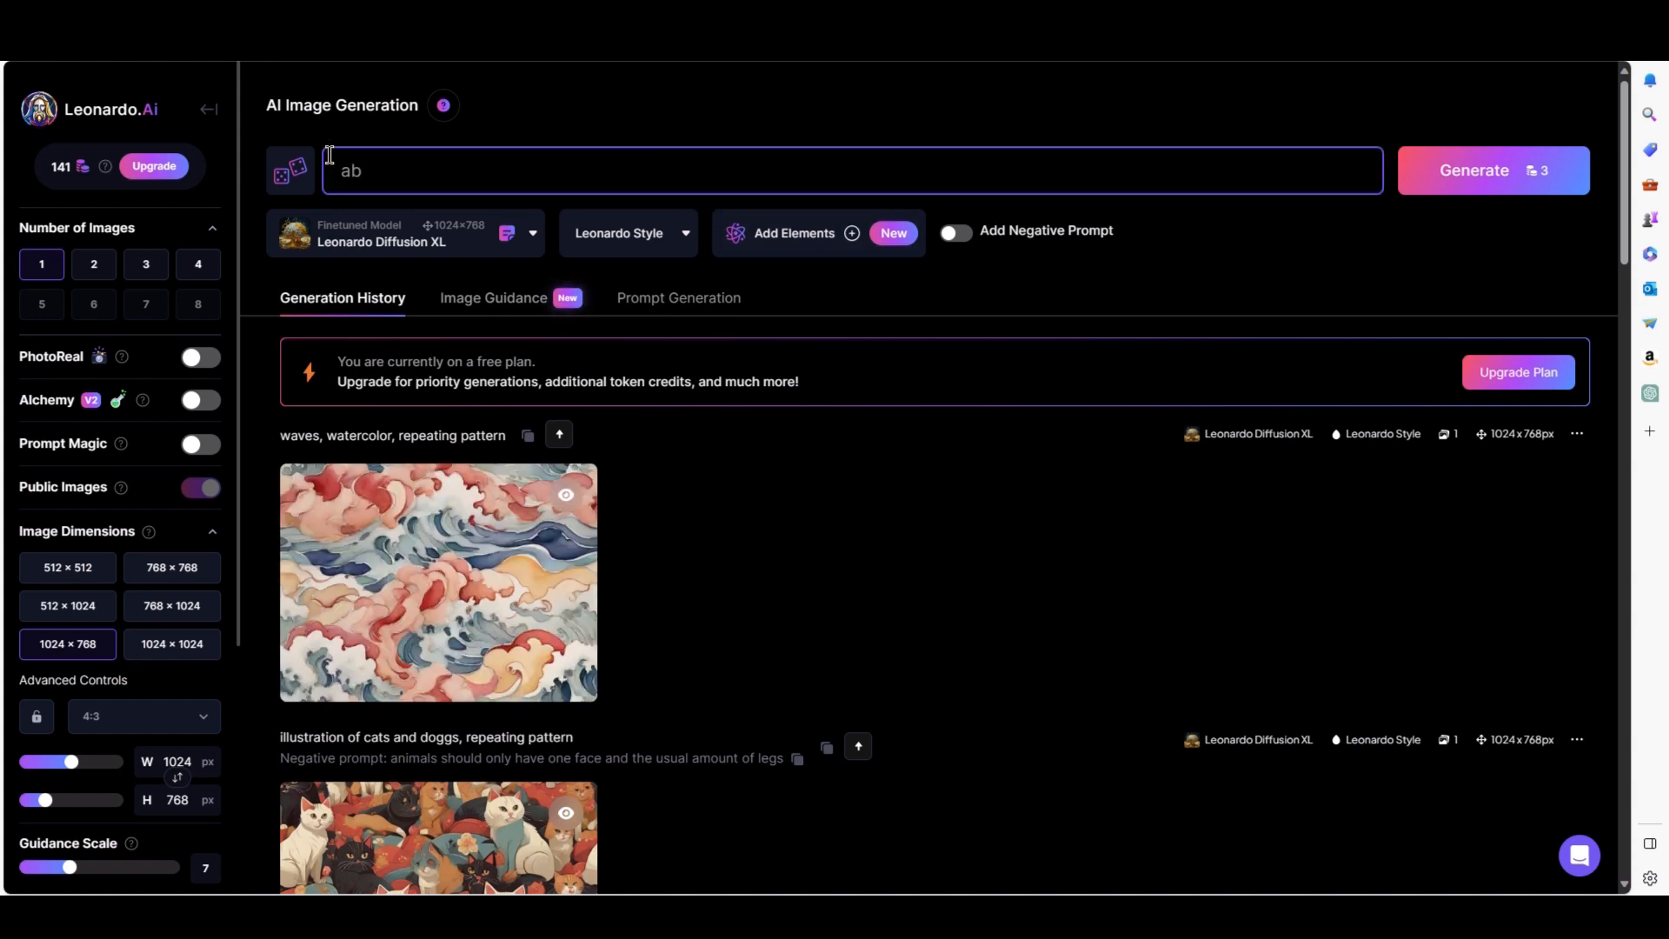
key(BackSpace)
key(BackSpace)
text(geometric chapes, repeating)
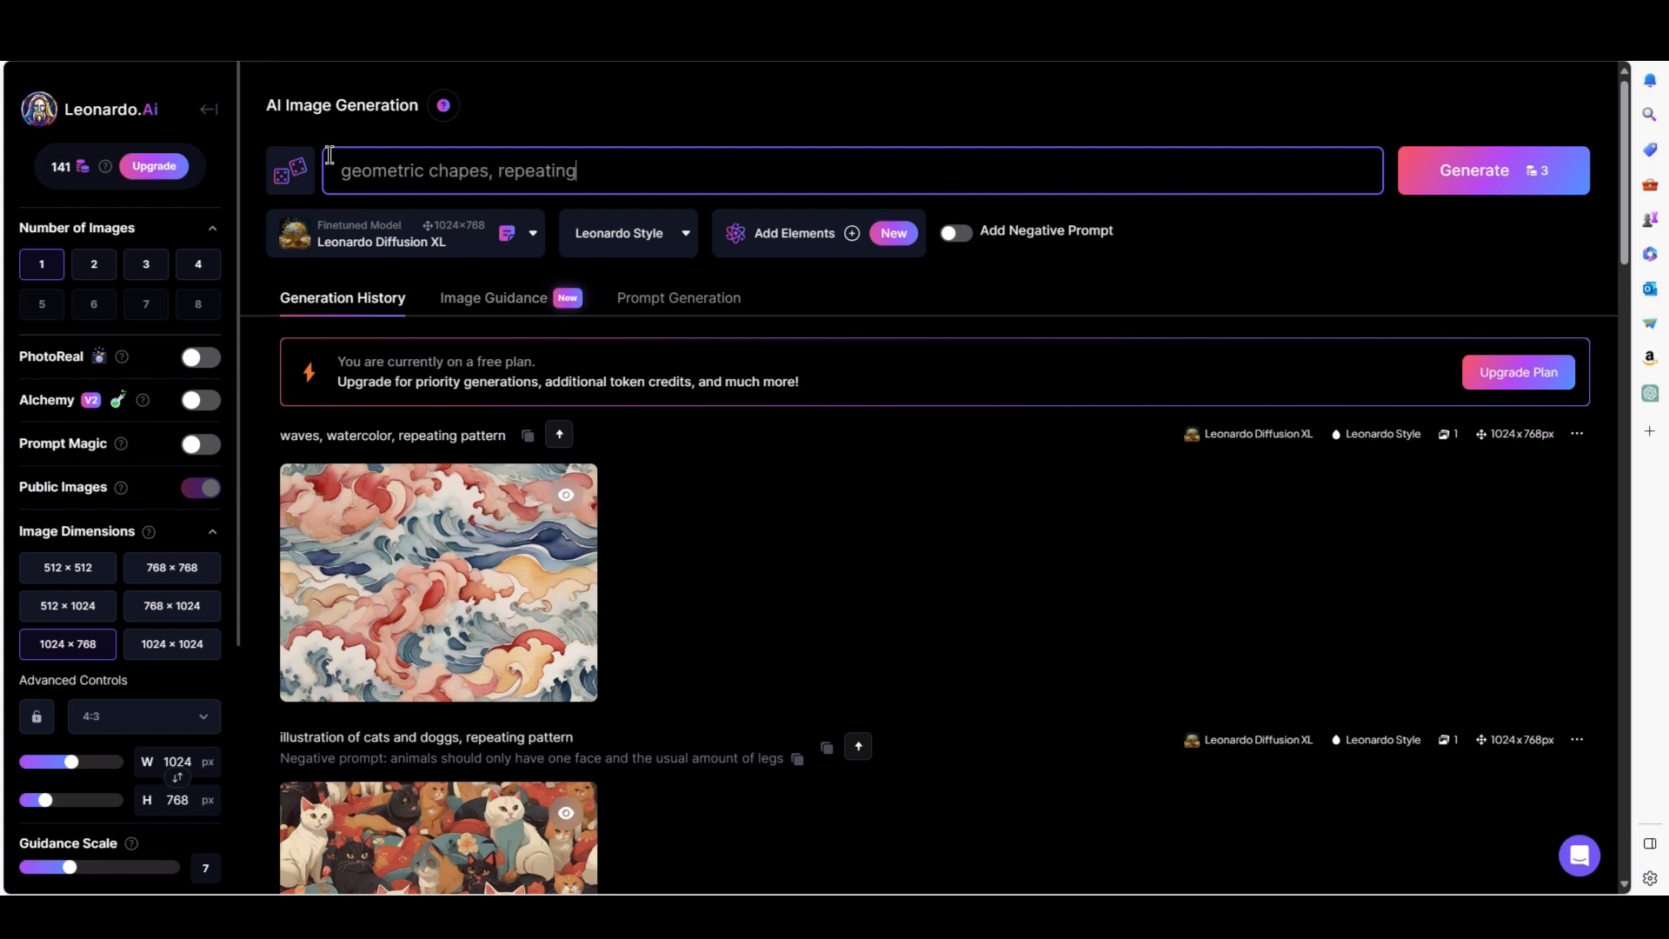
text(, black, gold and white)
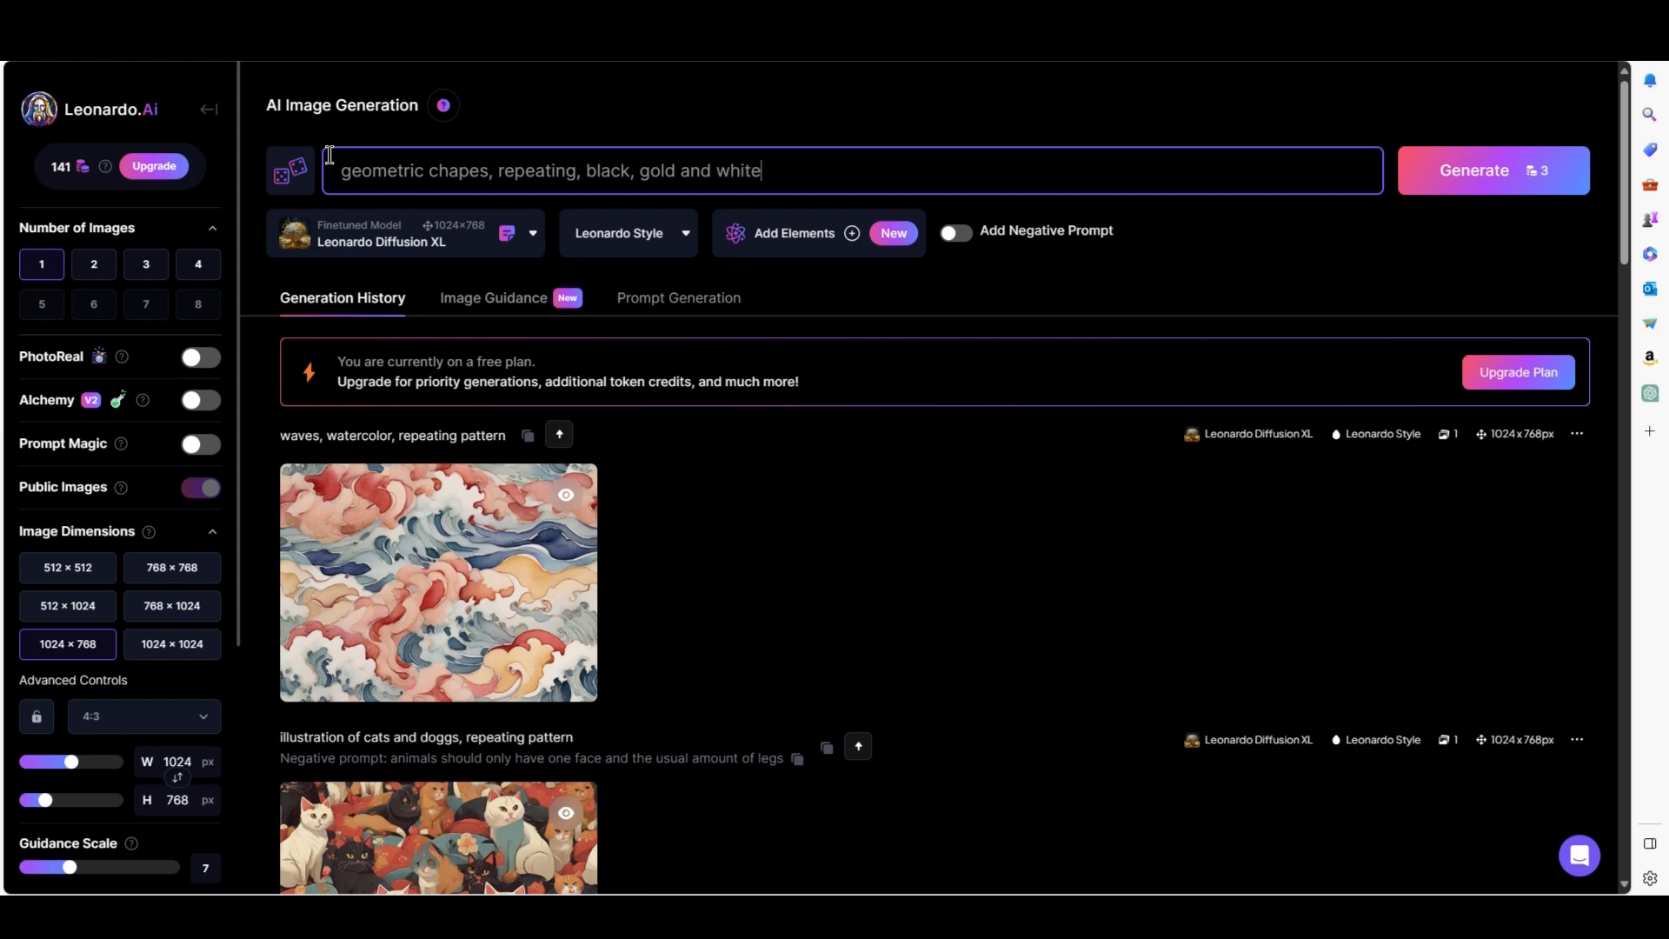
key(Return)
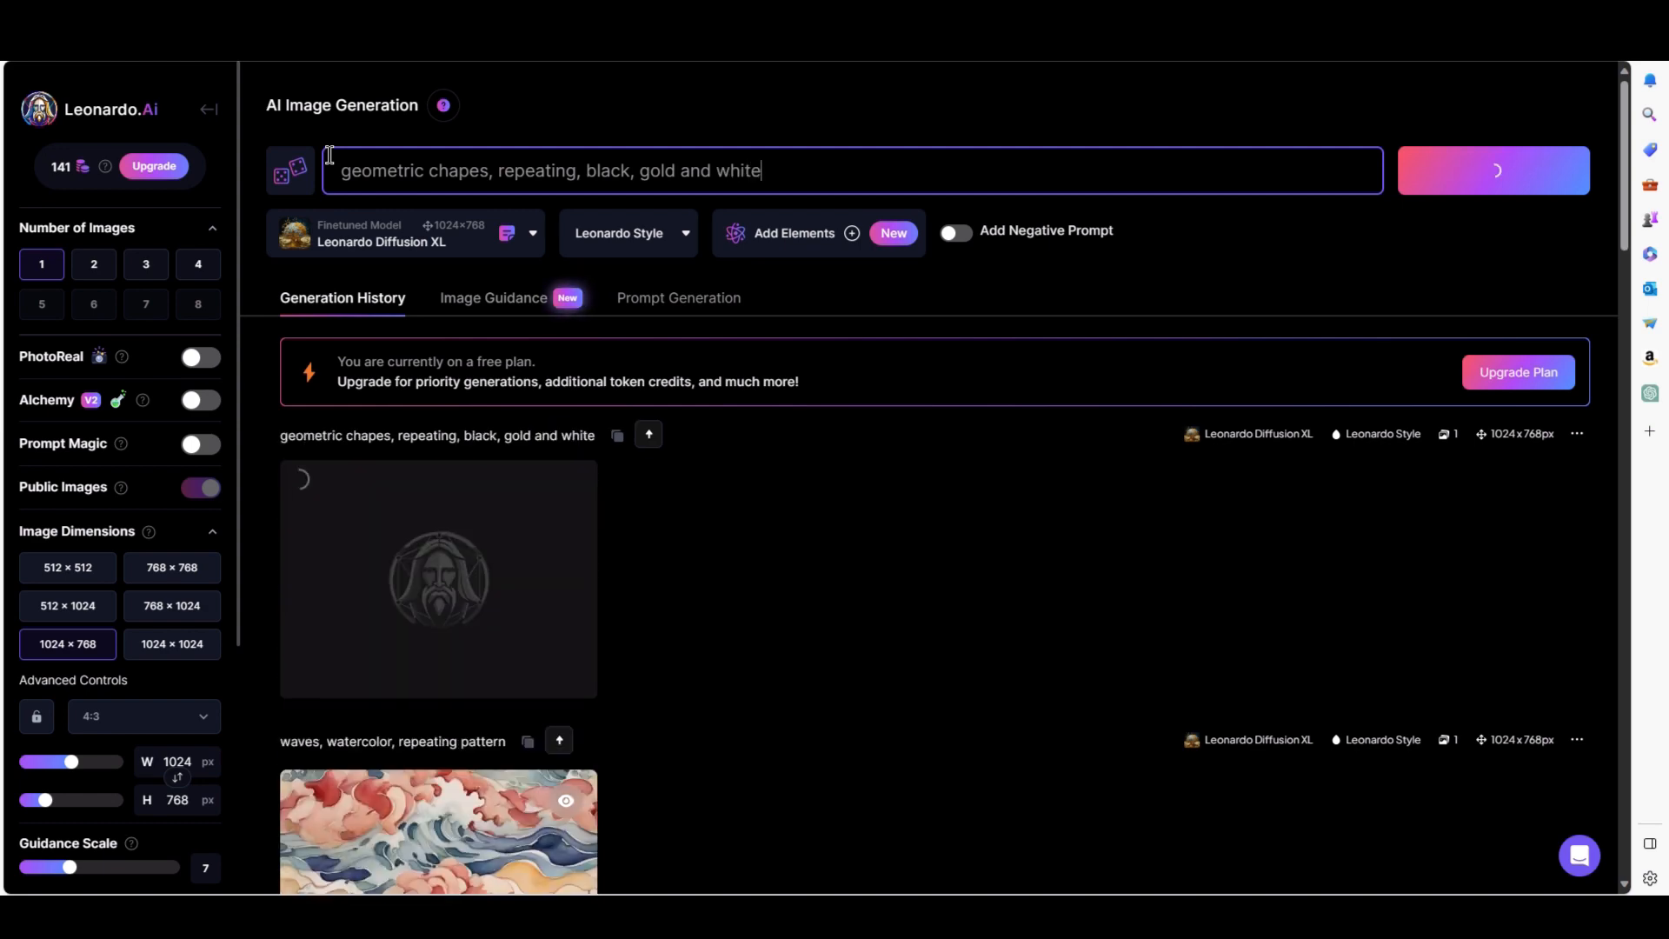
Place the downloaded waves watercolor pattern image at the top-left of the spread's right page.
scroll(888, 613, down, 1)
scroll(887, 607, down, 2)
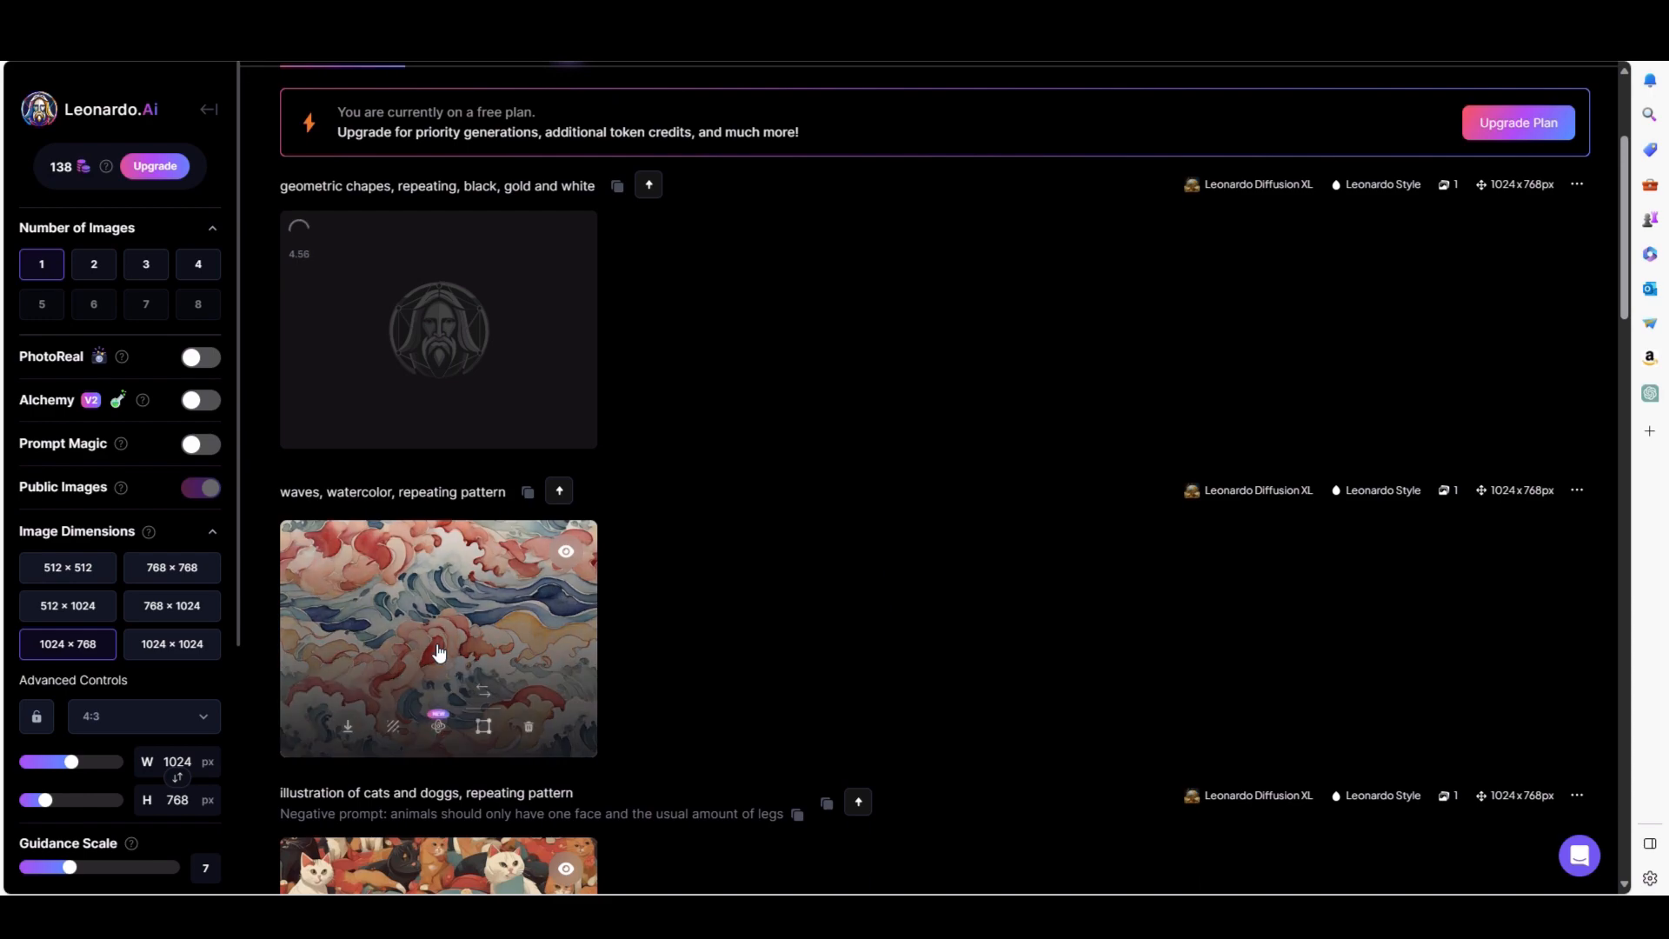
click(436, 663)
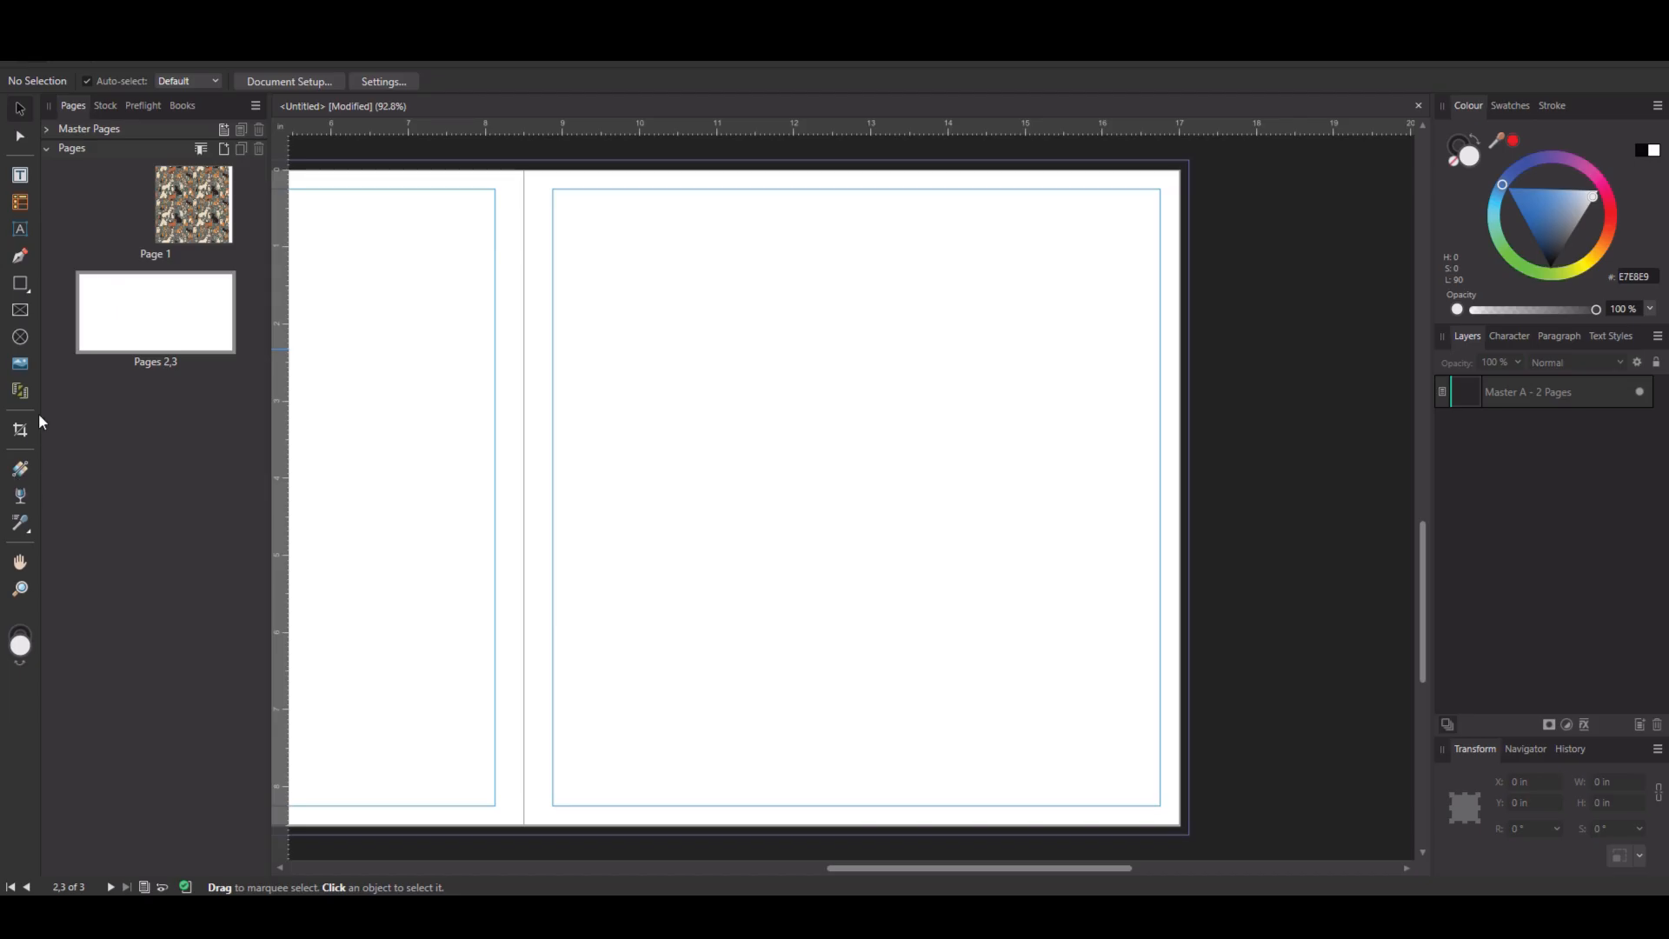
click(21, 364)
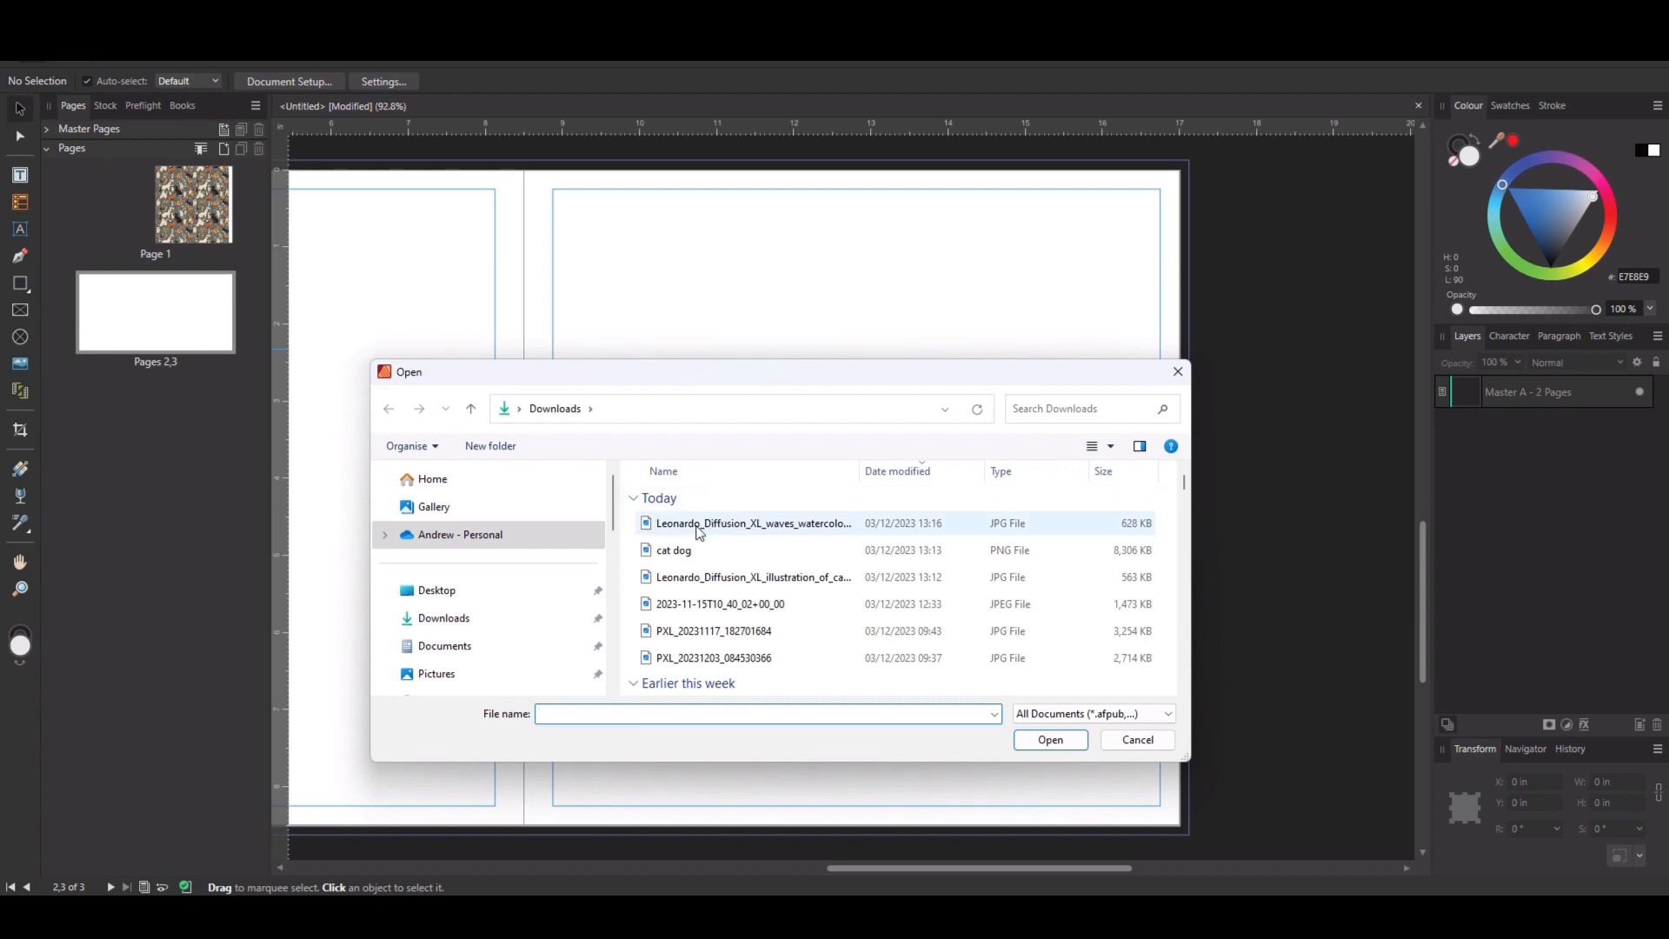
double_click(809, 522)
drag(521, 175, 782, 533)
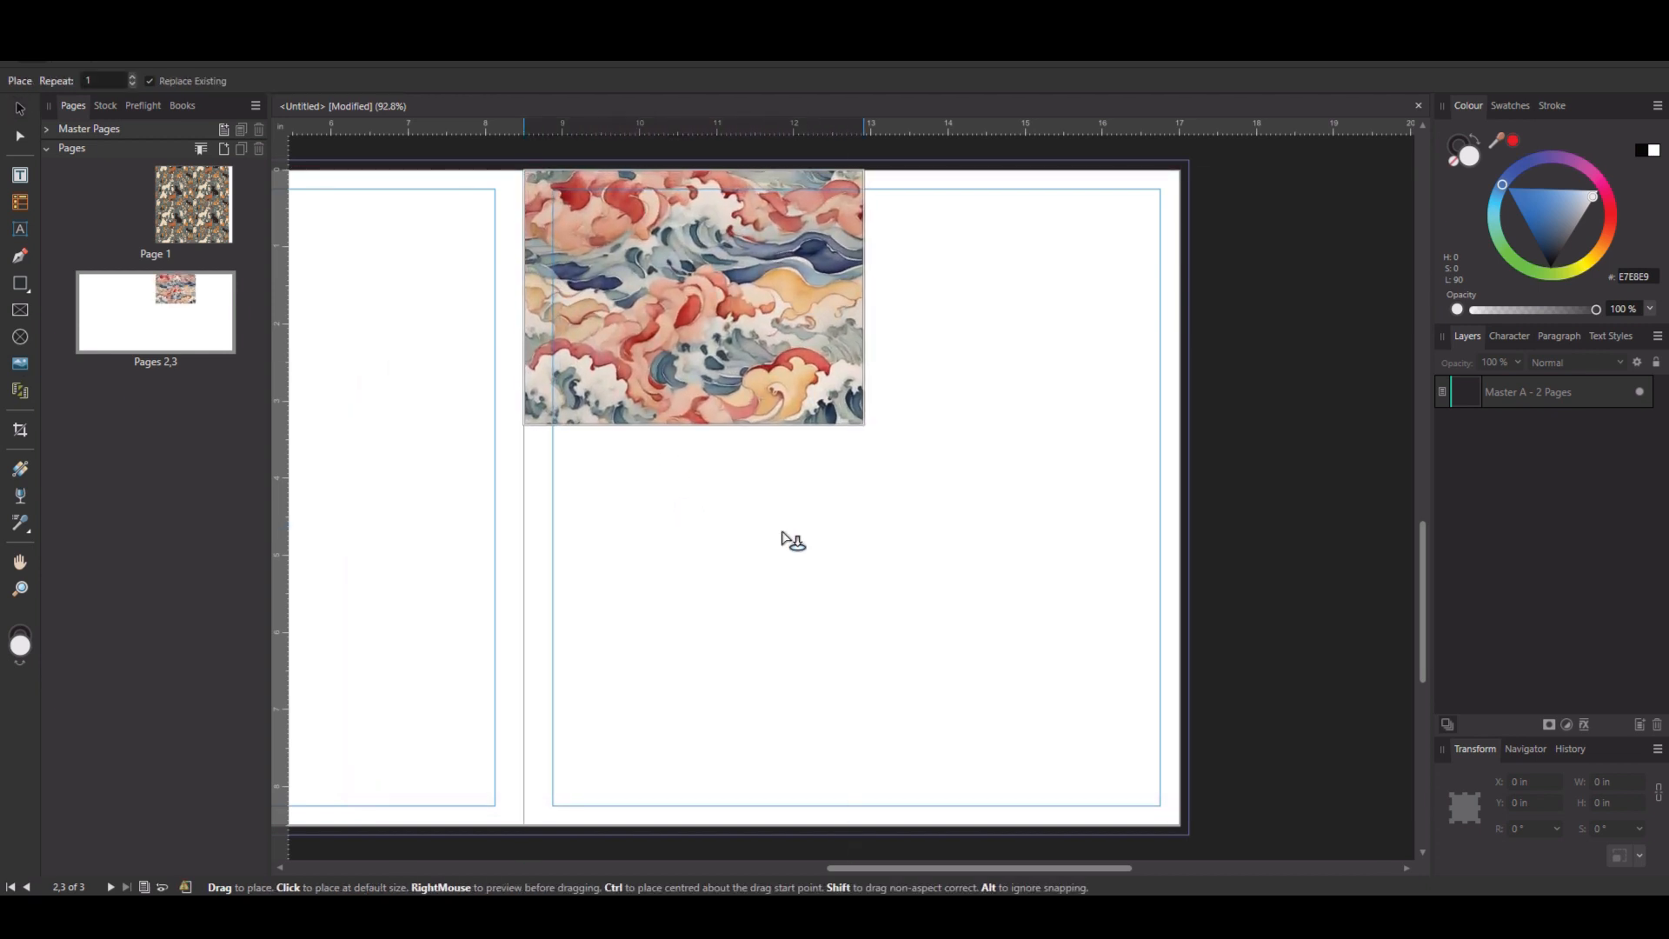
drag(783, 533, 1349, 830)
drag(1330, 813, 833, 263)
scroll(895, 365, up, 2)
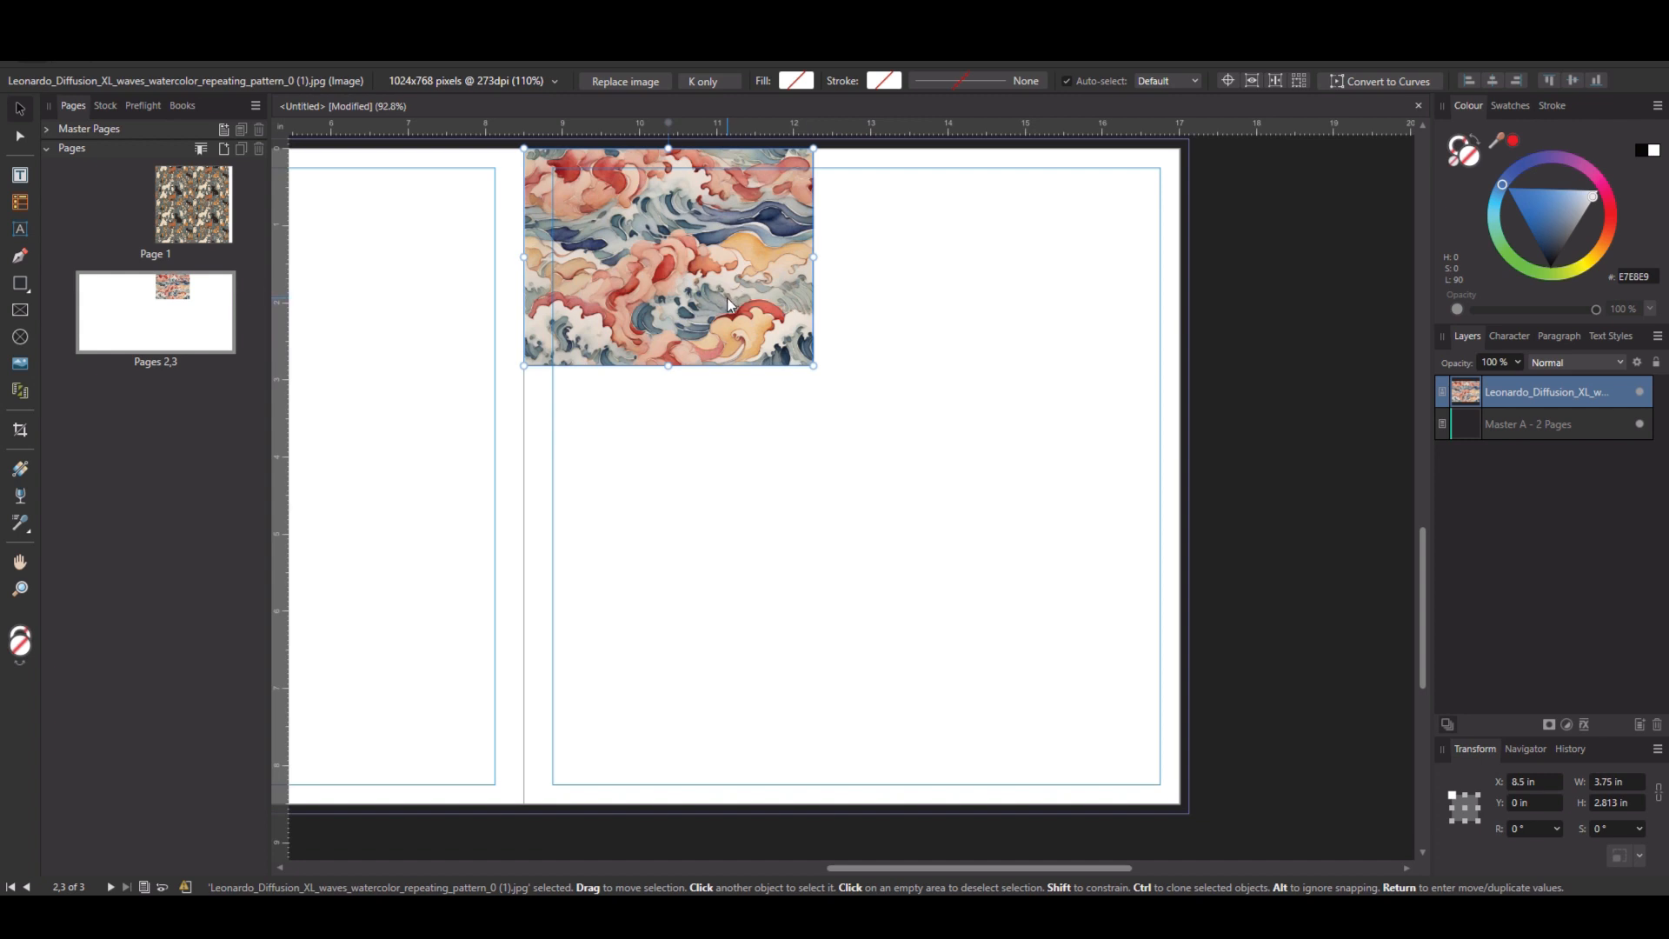
Scale the placed waves image down to about 3.26 in wide.
click(692, 477)
click(657, 303)
drag(814, 365, 775, 339)
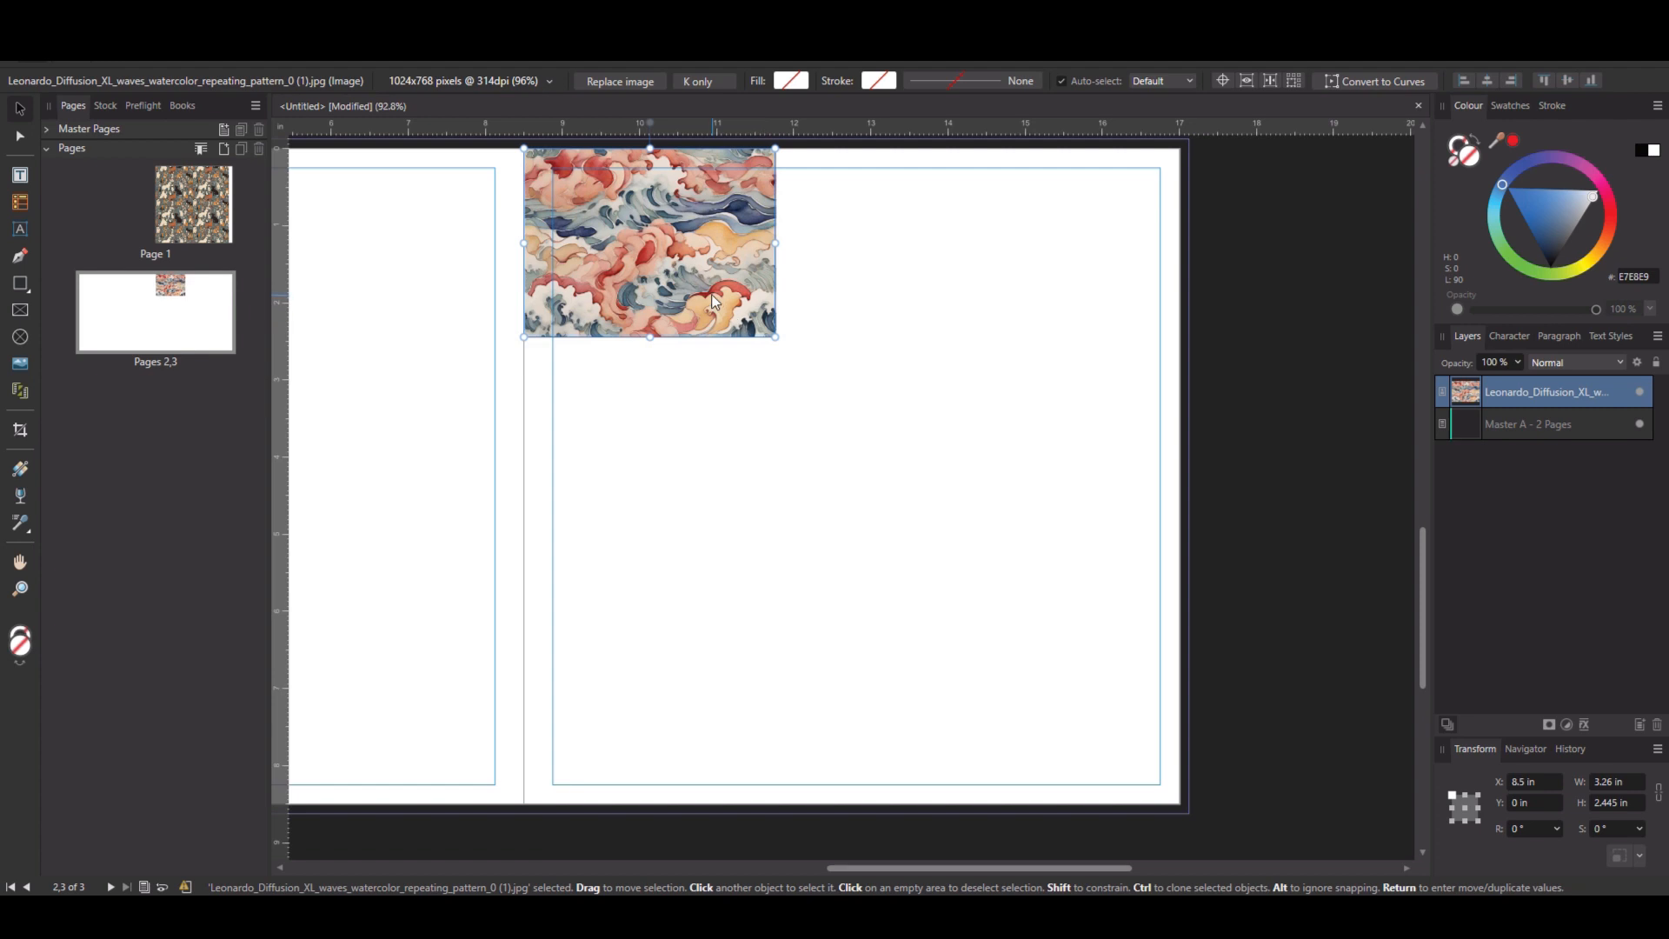
Duplicate the waves image rightward to form a row of three adjoining tiles.
click(693, 435)
click(647, 277)
ctrl+drag(631, 254, 1121, 263)
click(1093, 346)
click(1096, 297)
shift+click(956, 297)
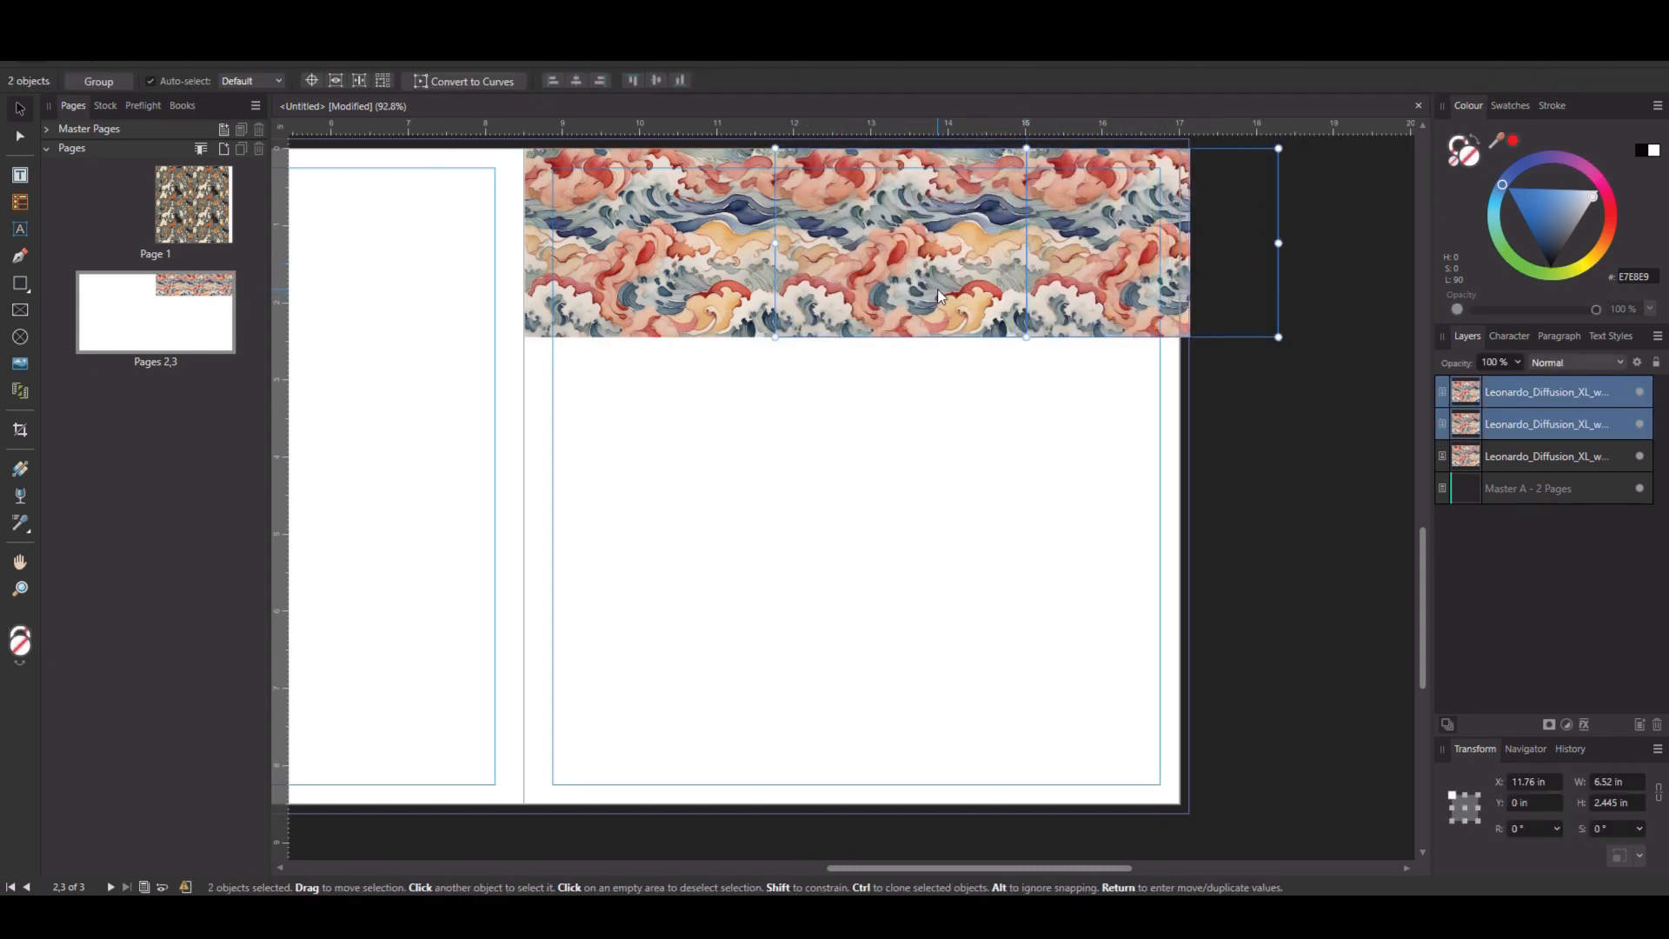
Duplicate the row of waves tiles downward to add a second row beneath it.
shift+click(670, 291)
mouse_move(675, 237)
ctrl+mouse_down()
mouse_move(680, 434)
mouse_move(680, 417)
ctrl+mouse_up()
click(695, 619)
click(1169, 455)
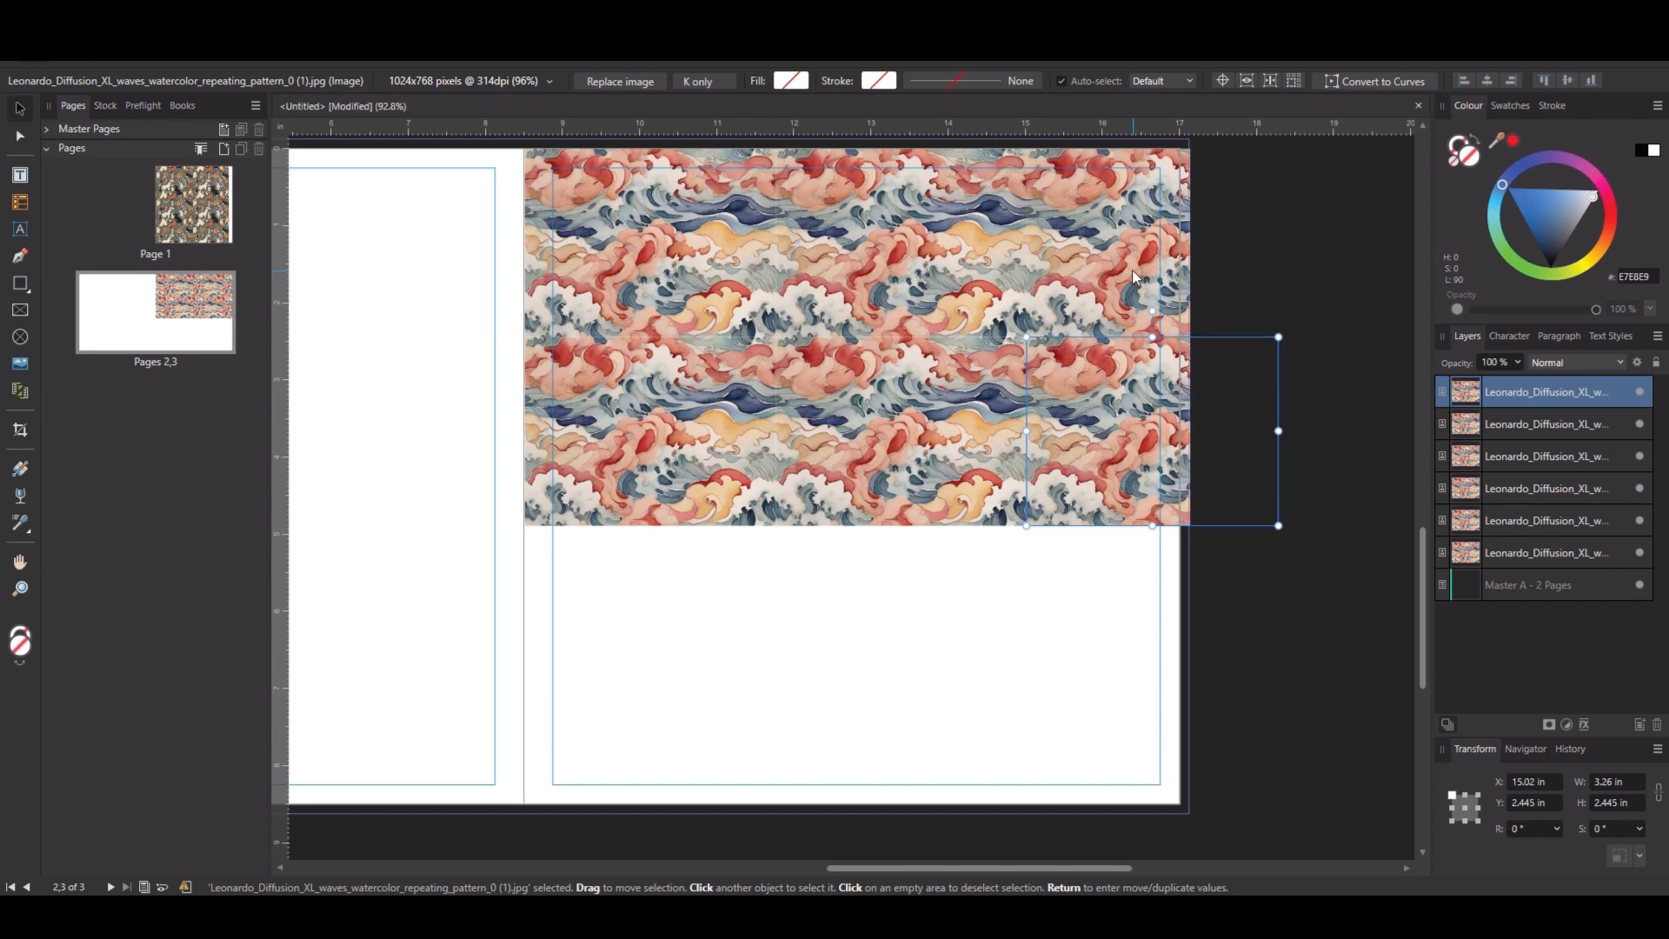
Select all six waves tiles and duplicate them downward to fill the page with the pattern.
shift+click(1128, 268)
shift+click(934, 276)
shift+click(926, 443)
shift+click(702, 392)
shift+click(671, 286)
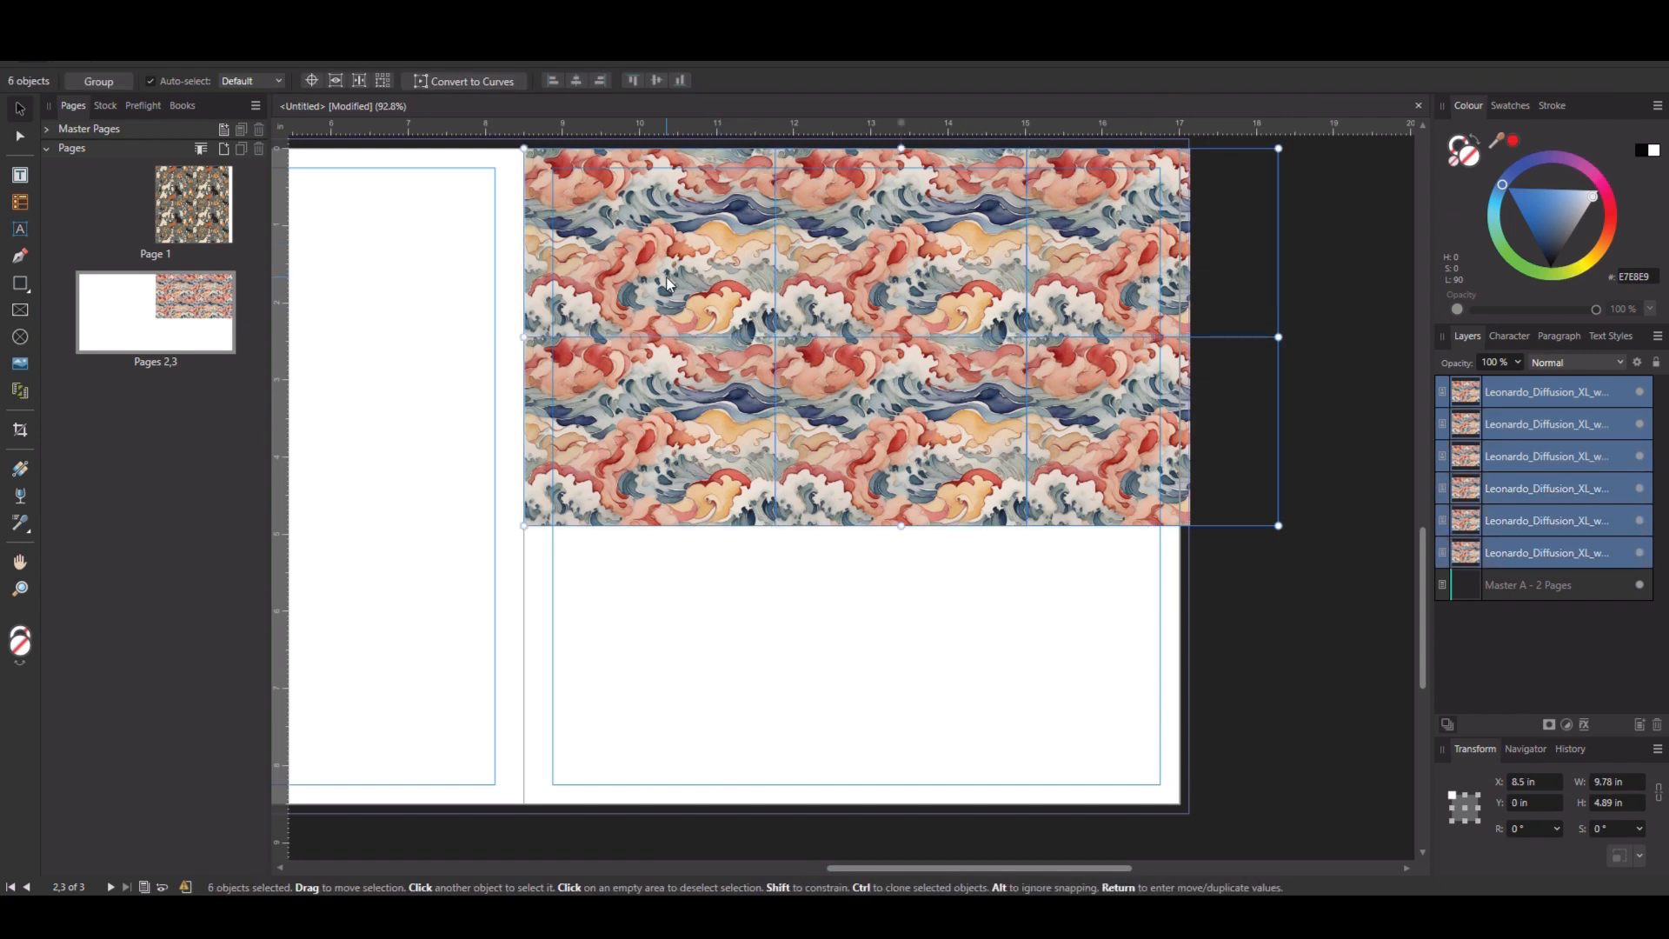
ctrl+drag(651, 229, 669, 625)
click(1355, 311)
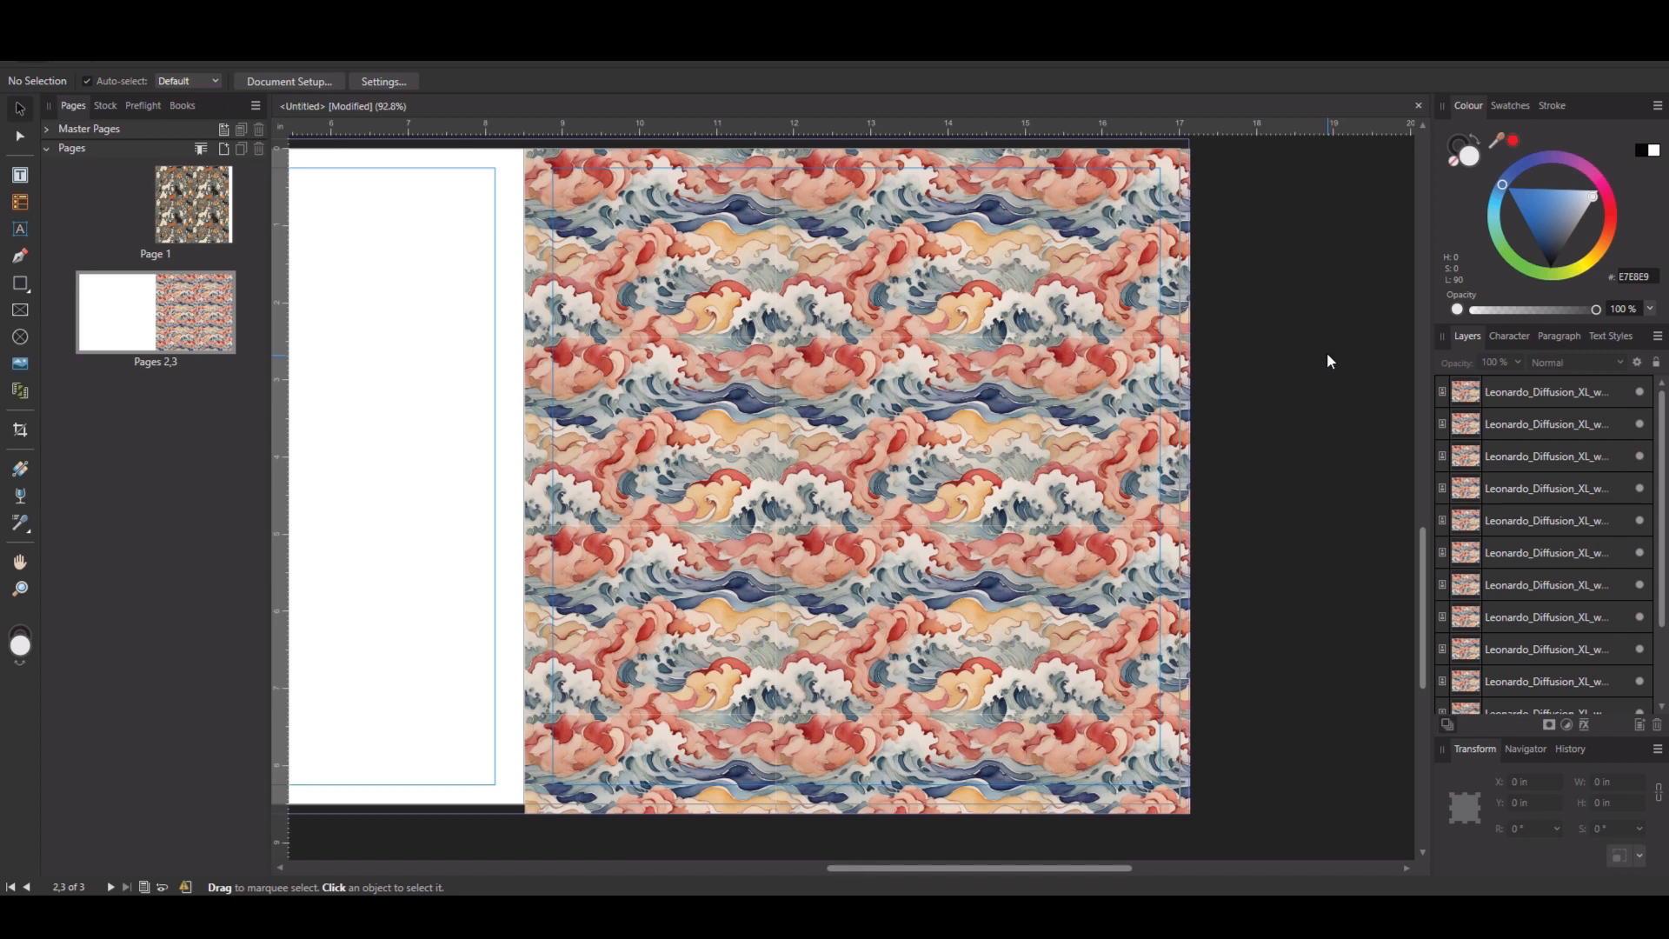
Select all twelve waves tiles and set their blend anti-aliasing to Force Off.
click(658, 265)
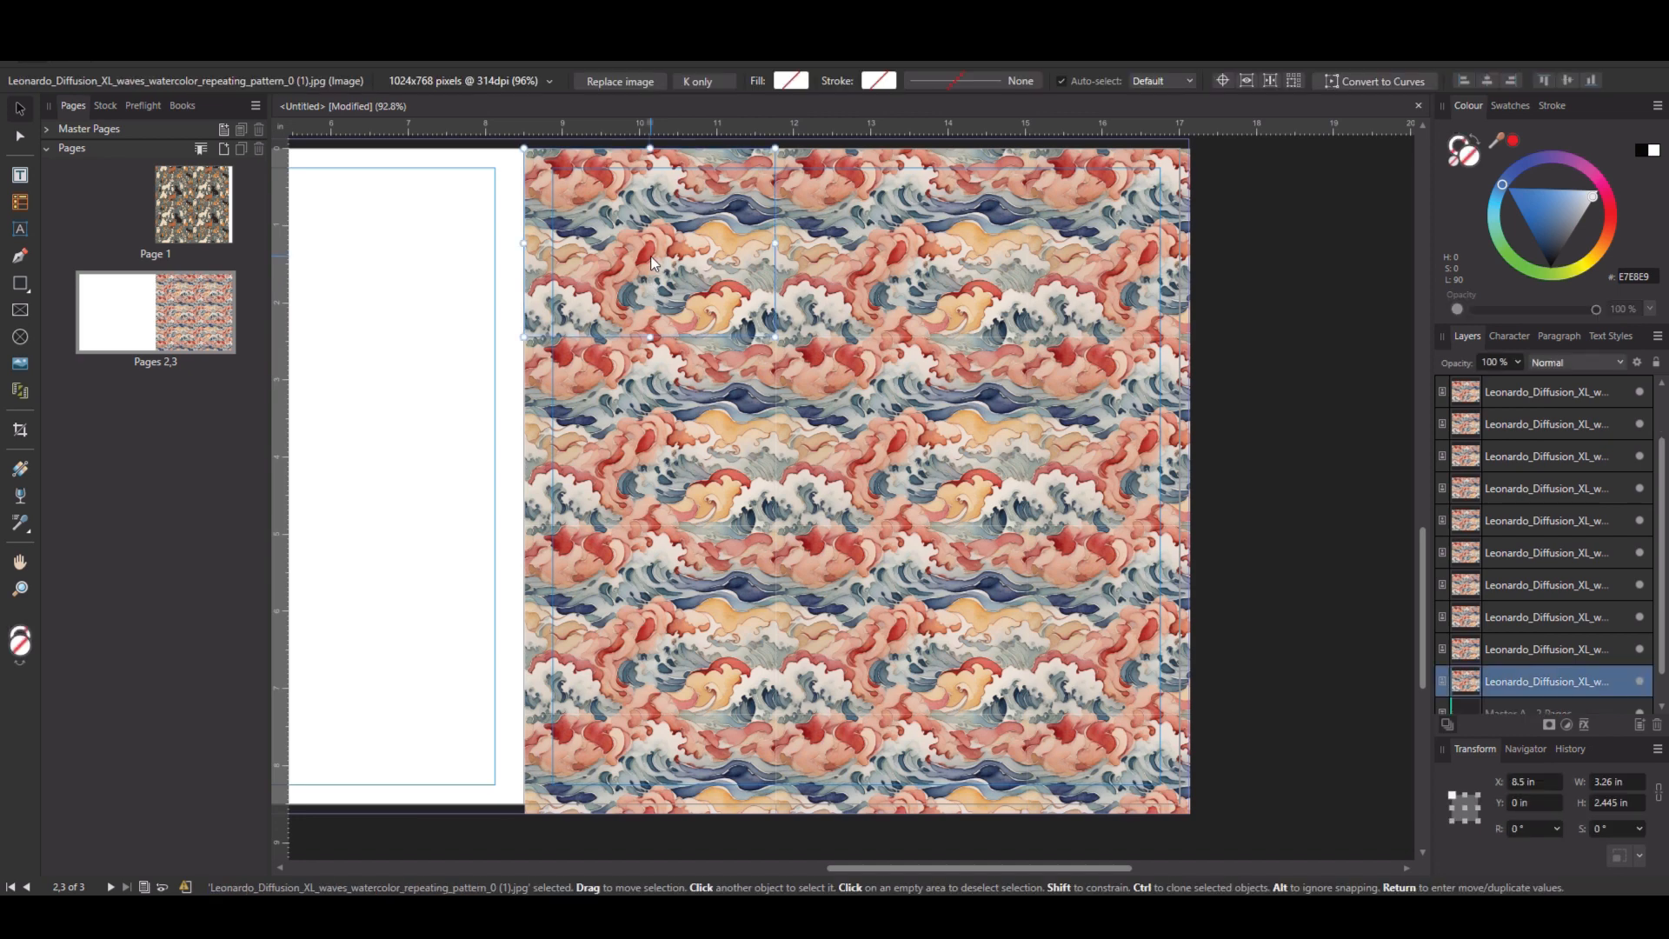
scroll(1584, 525, up, 1)
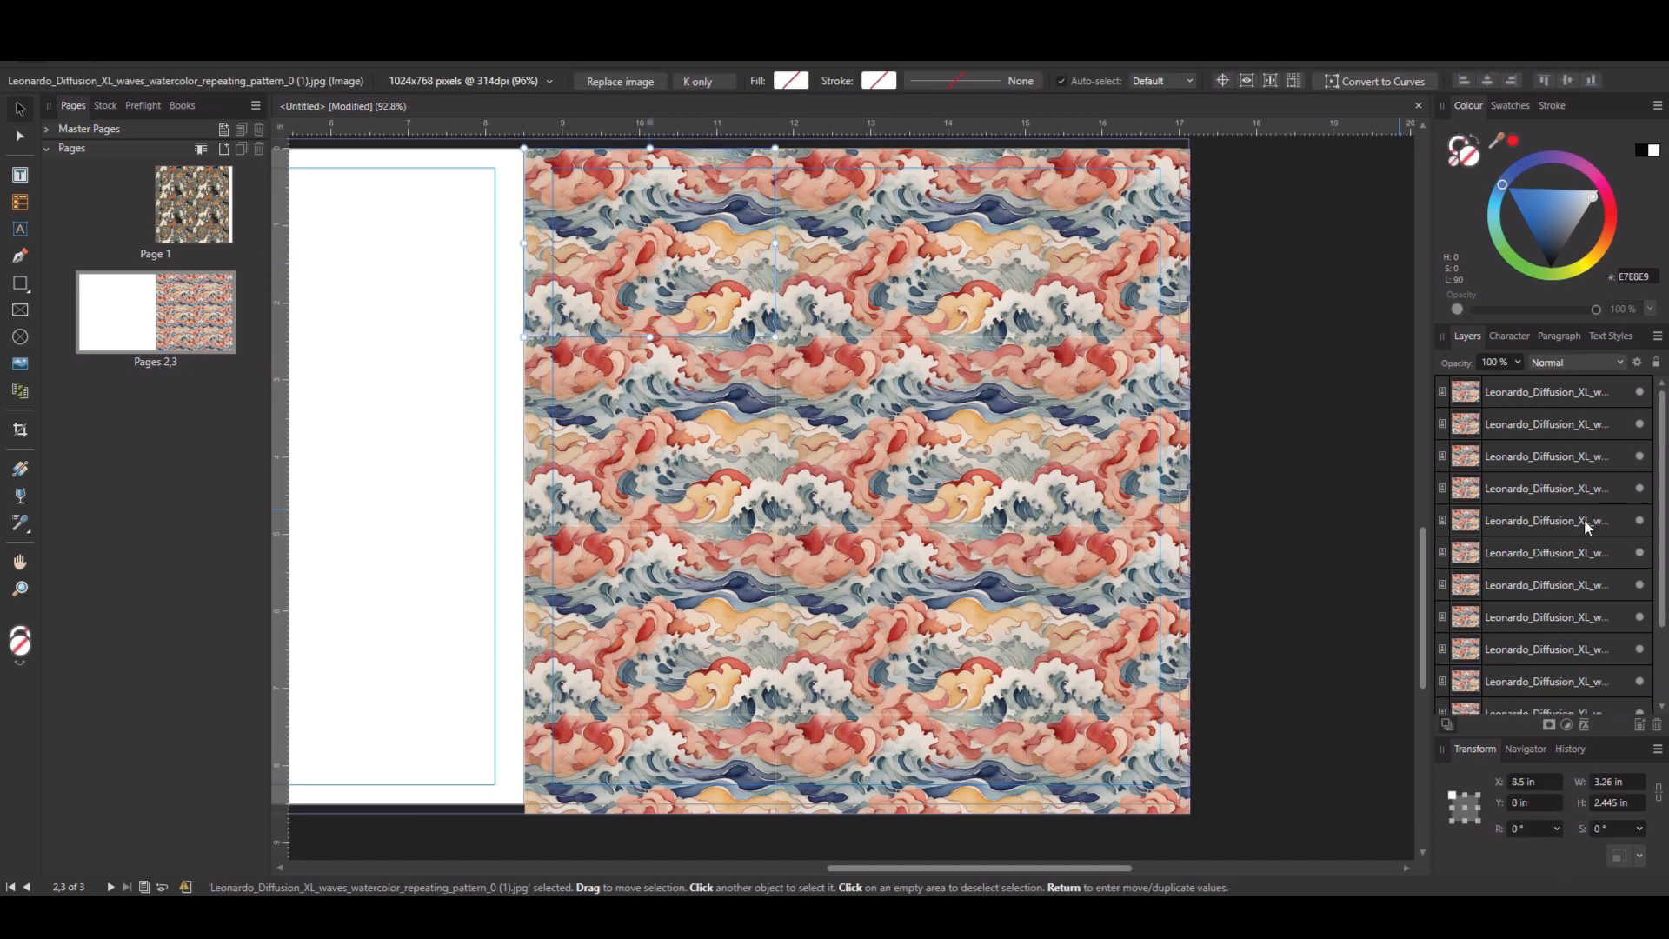
shift+click(1567, 392)
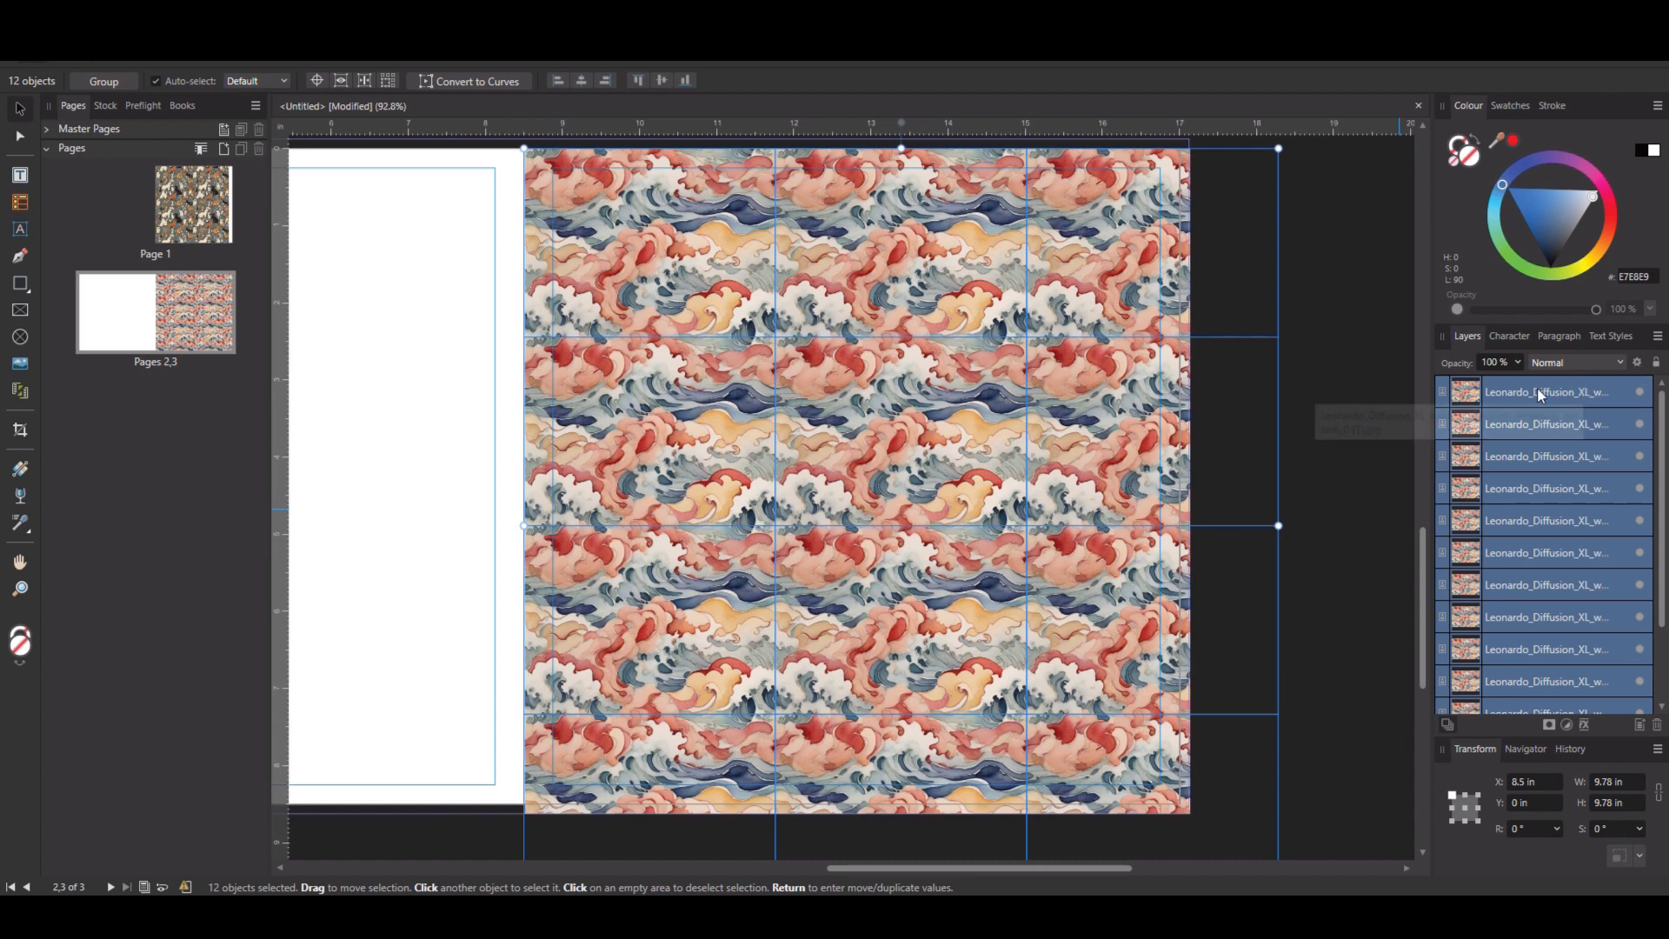
click(1638, 362)
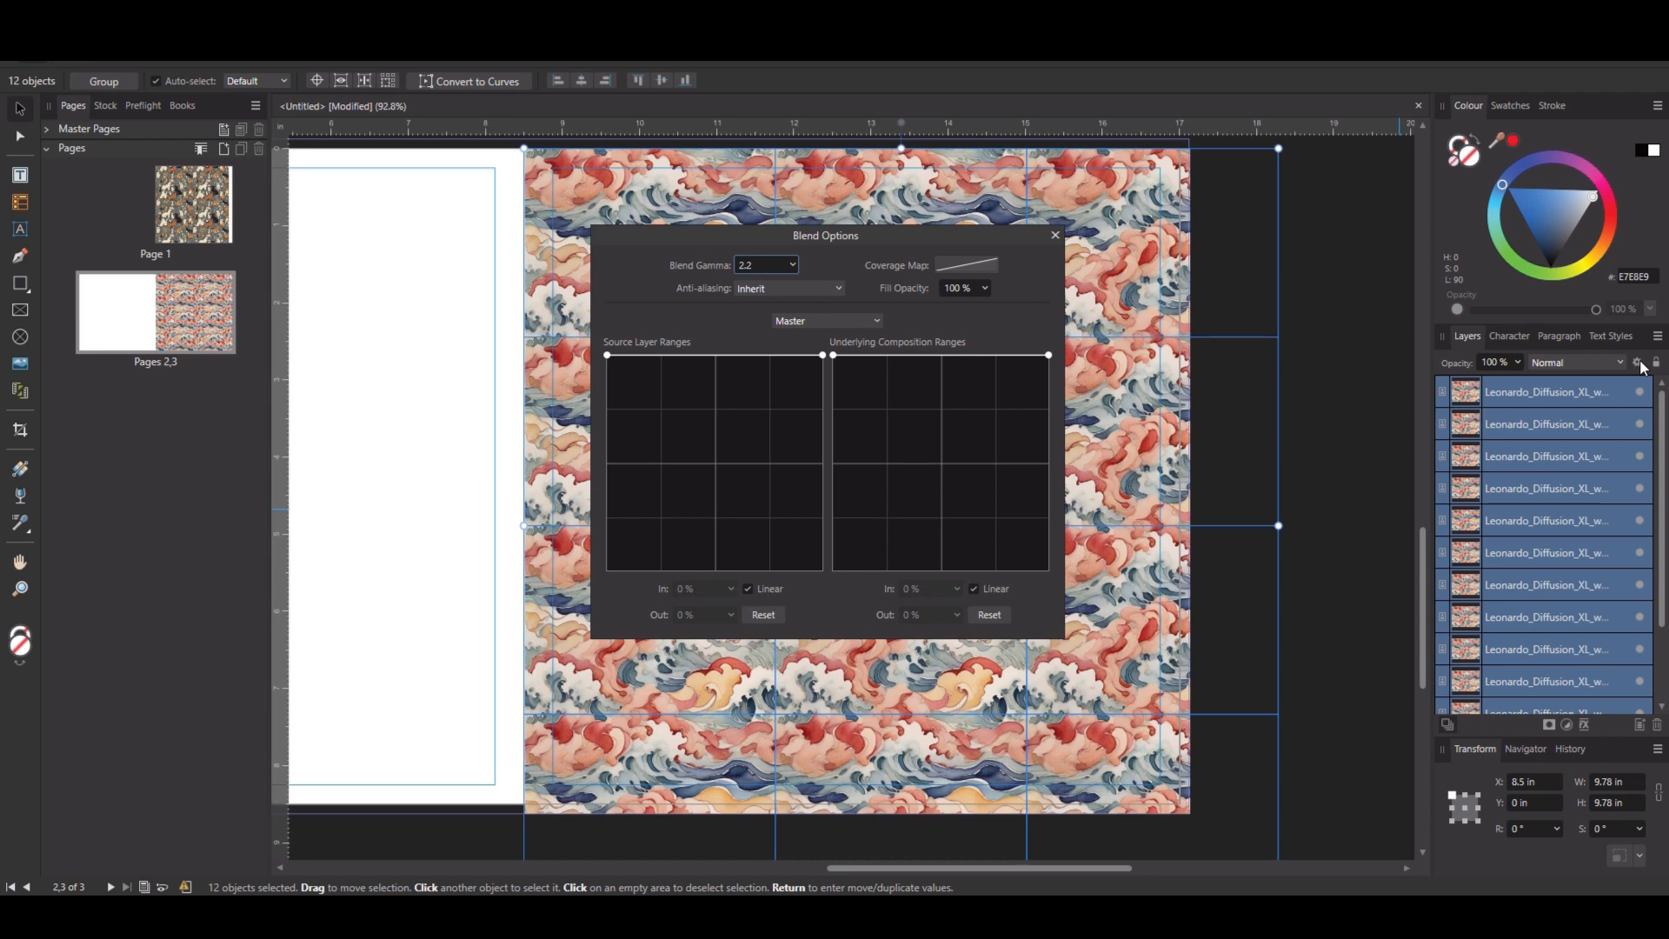
click(830, 291)
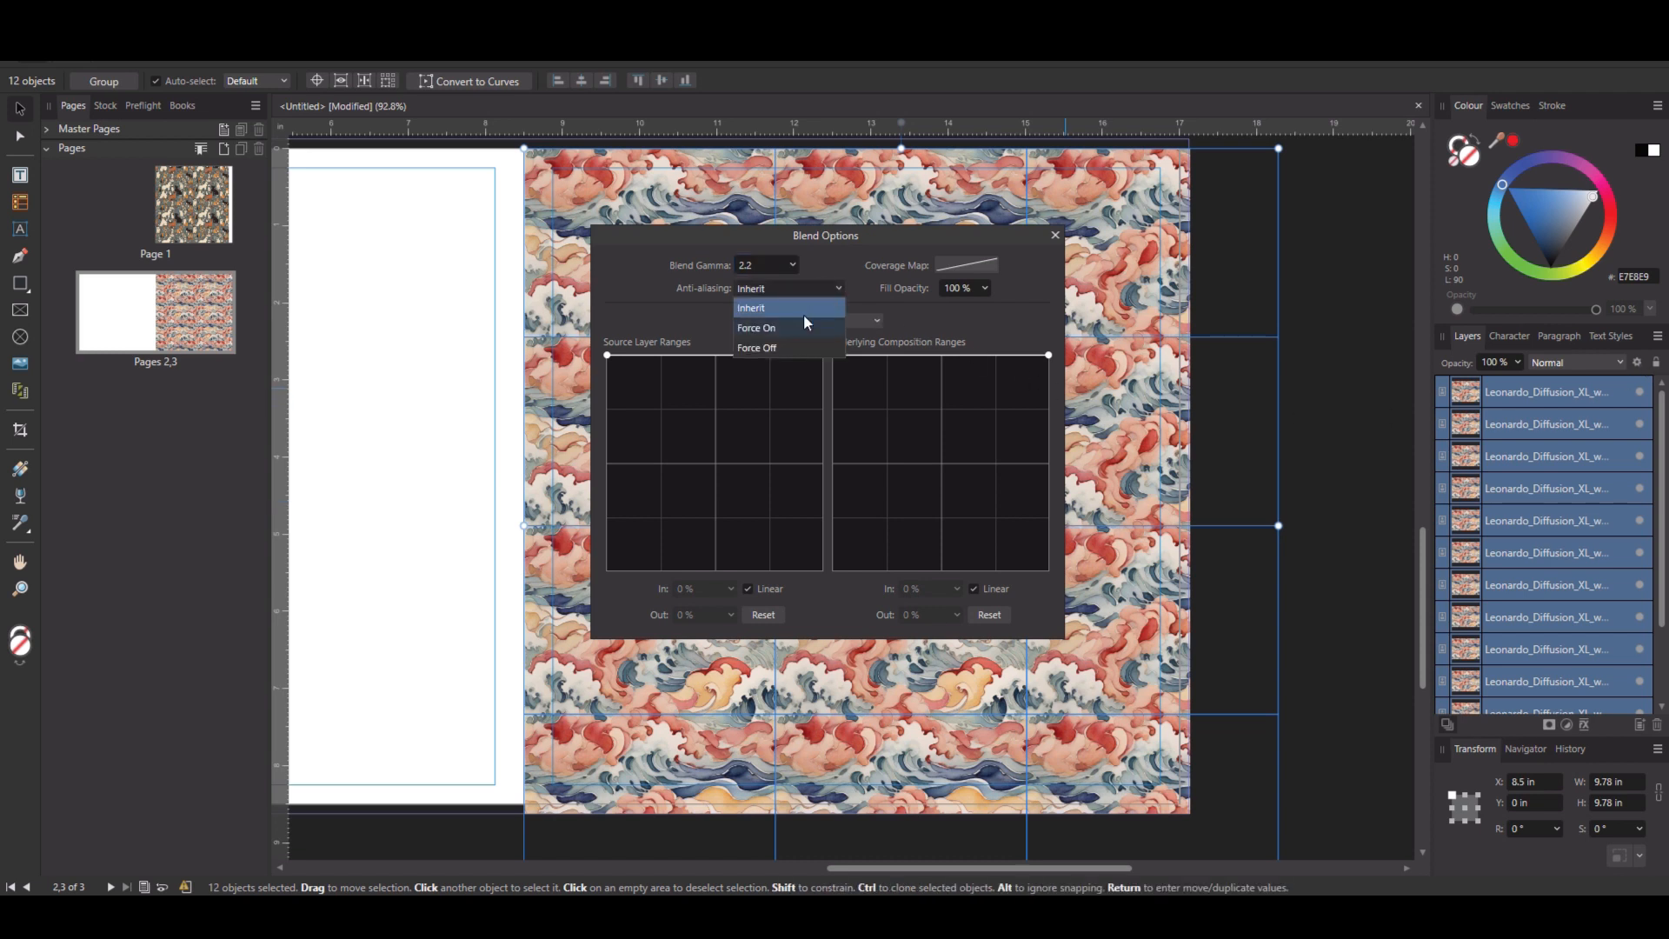
click(786, 348)
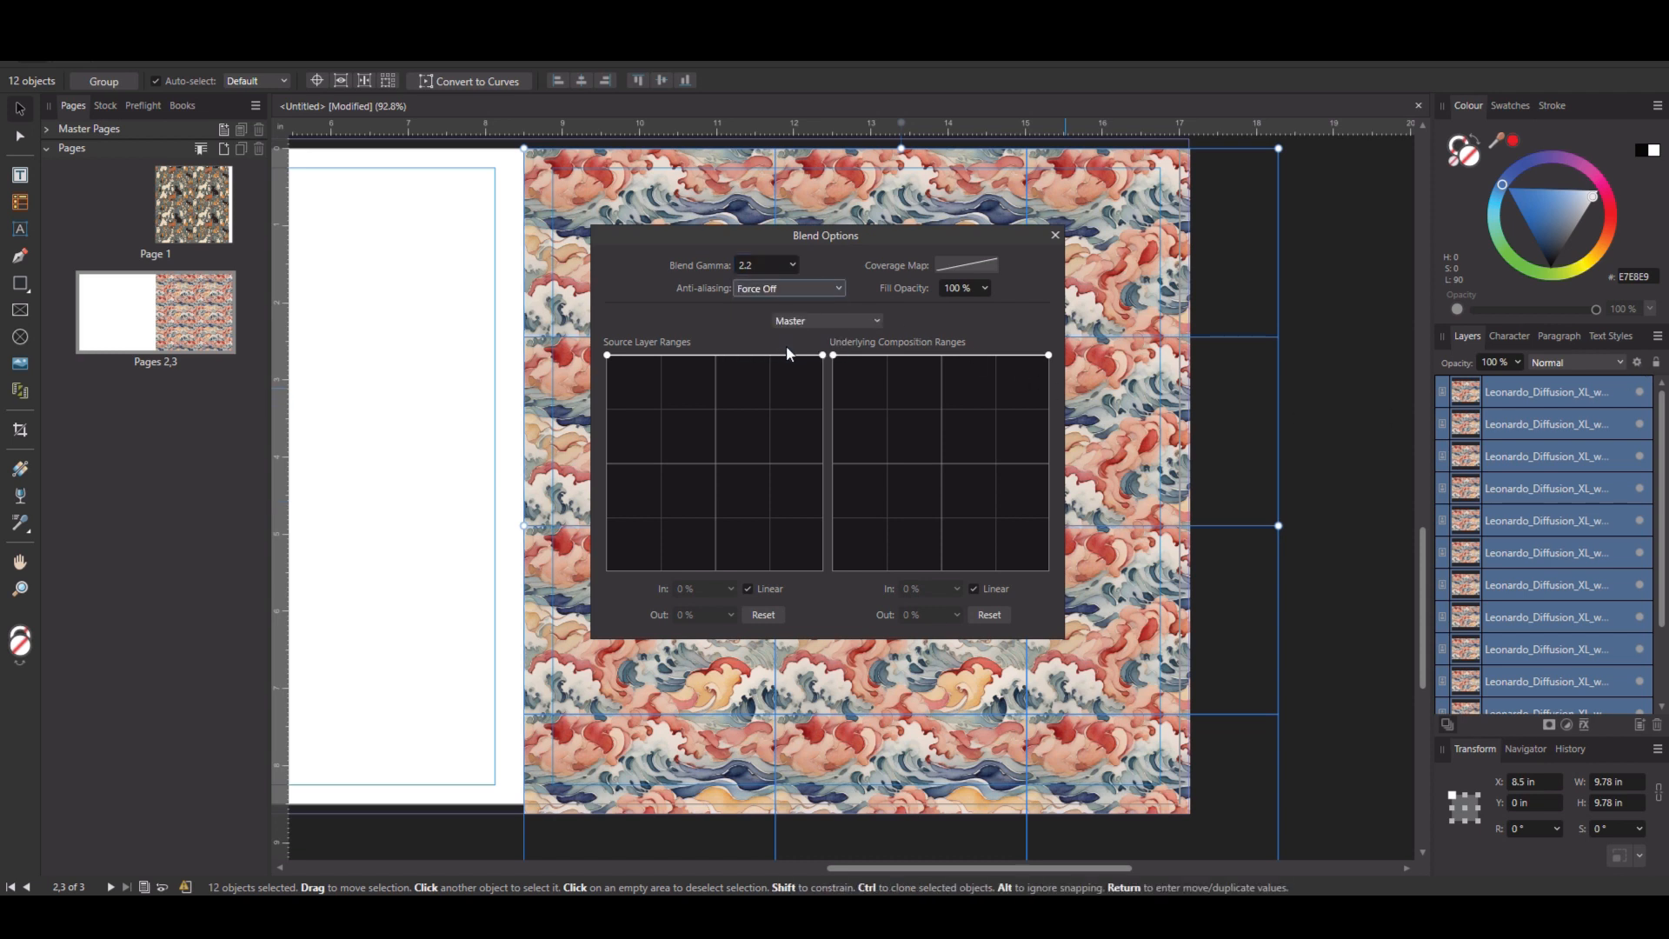
click(430, 451)
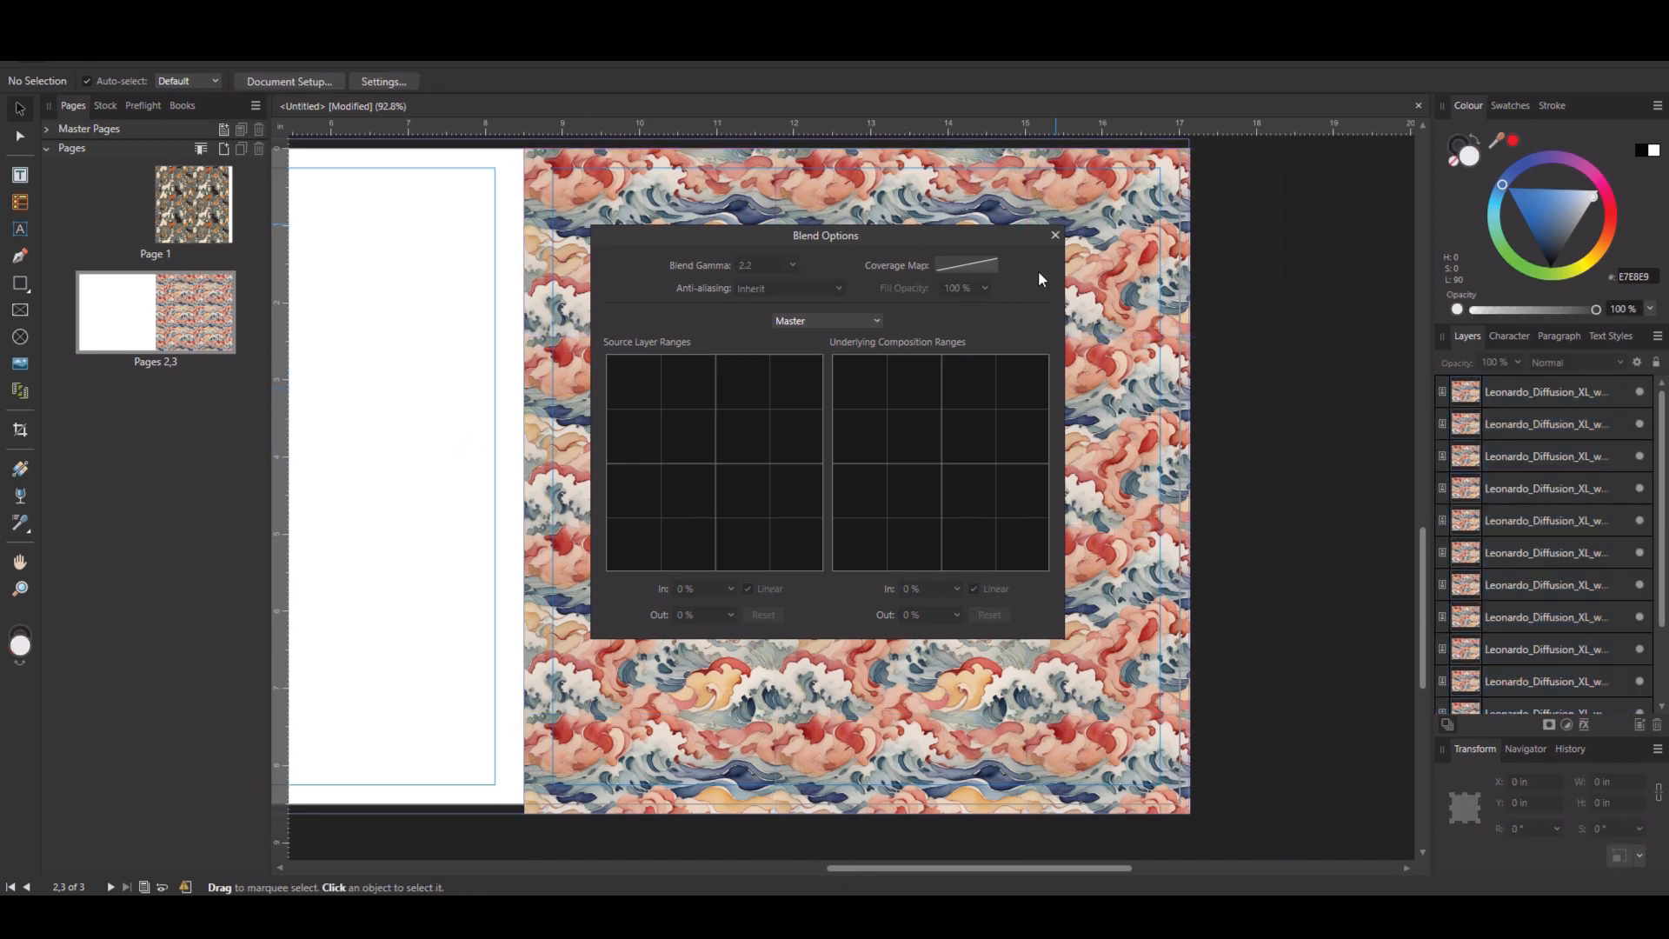
click(1054, 237)
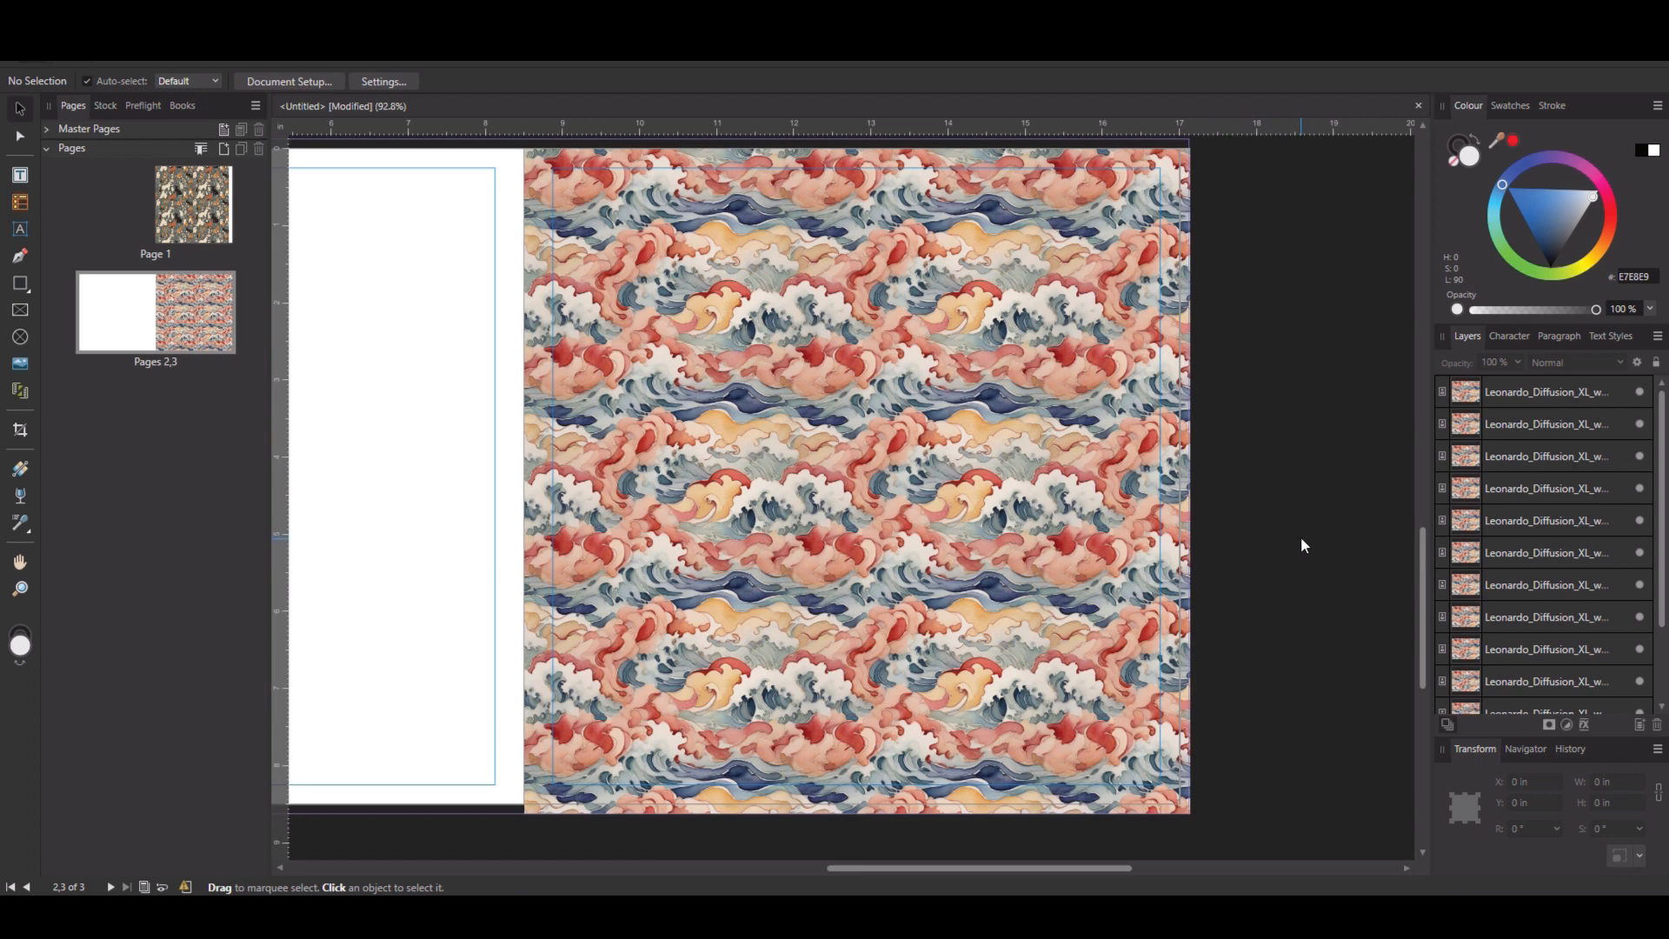
Select all six cat tiles on the first page and set their blend anti-aliasing to Force Off.
scroll(1302, 539, up, 4)
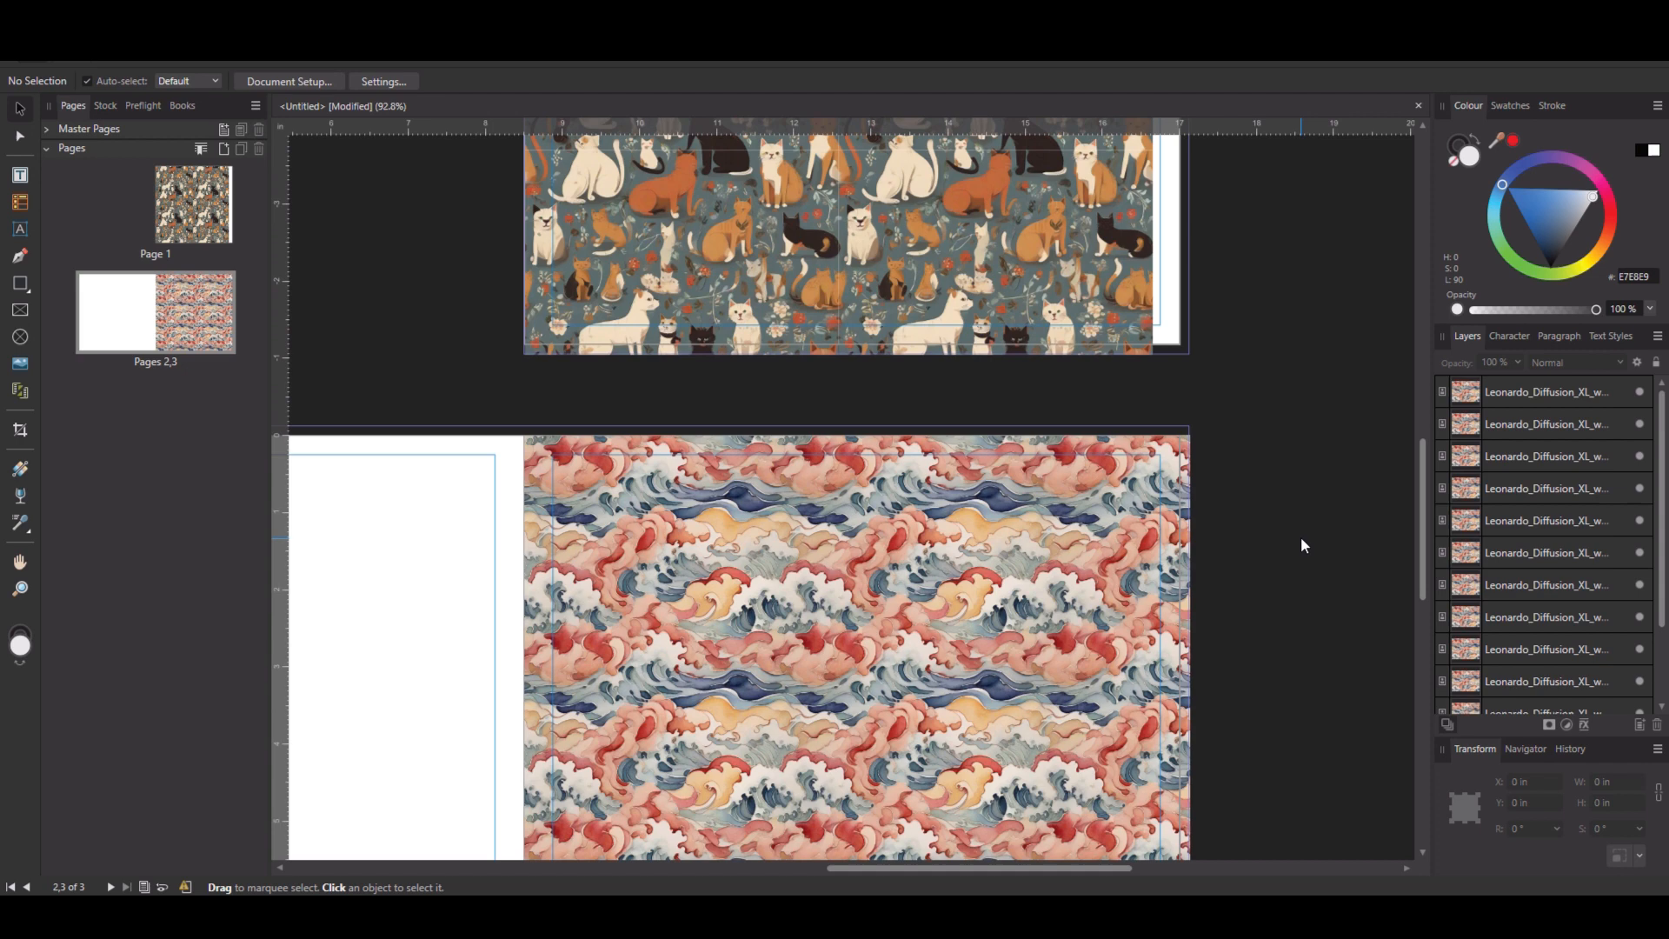
scroll(1300, 536, up, 5)
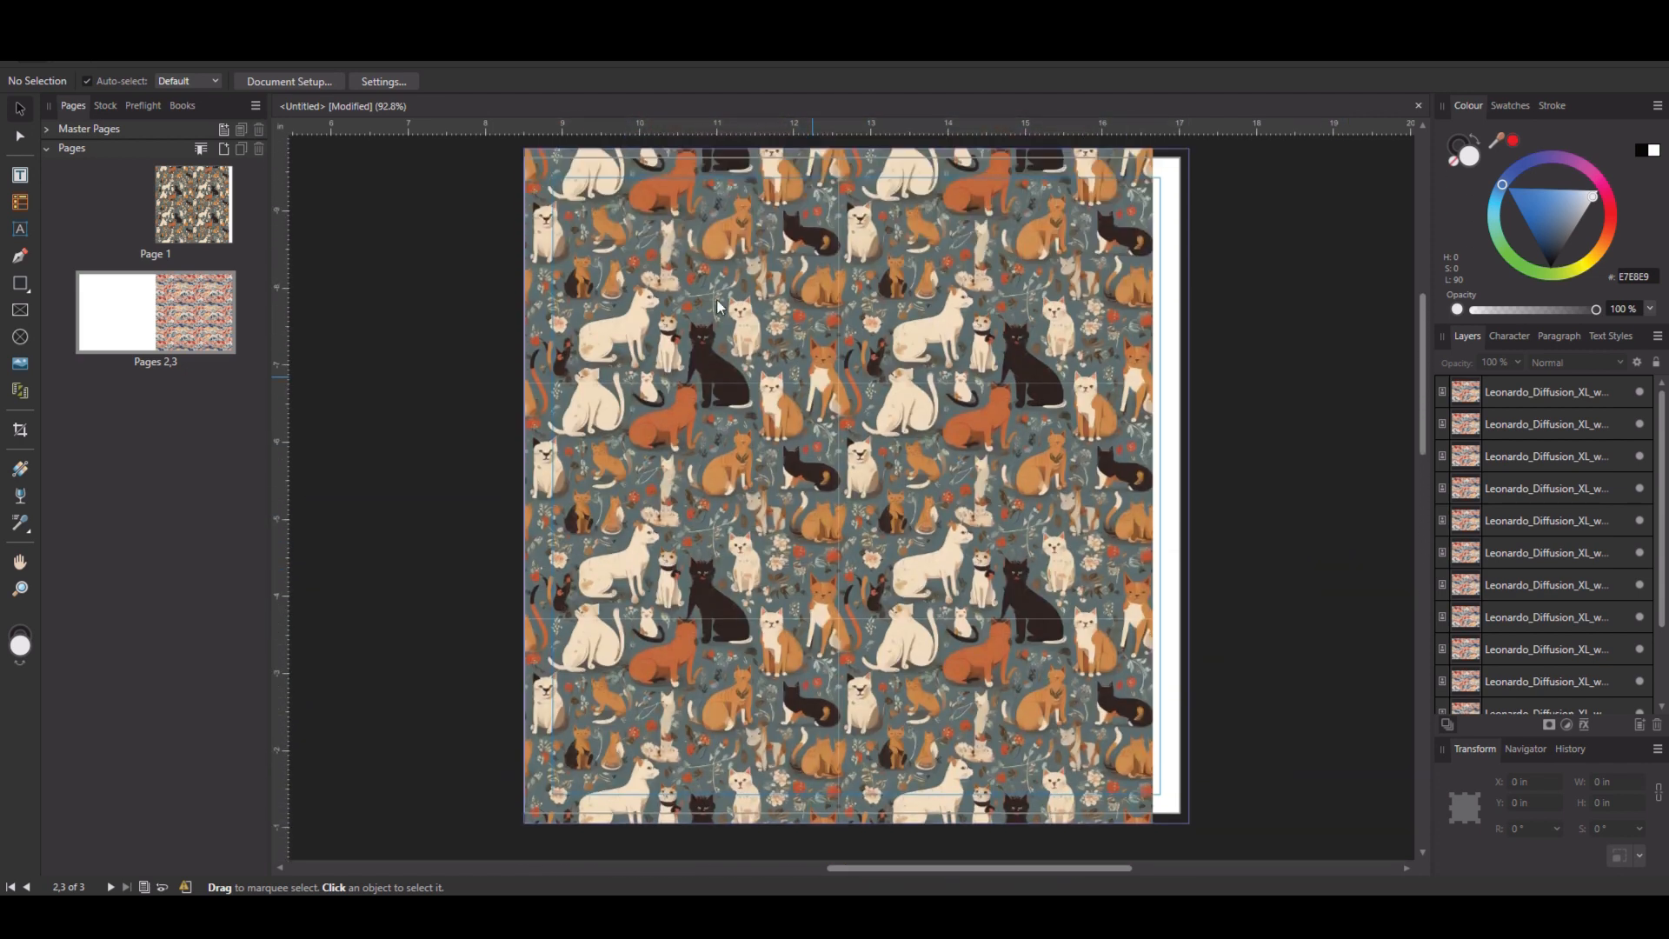
click(636, 219)
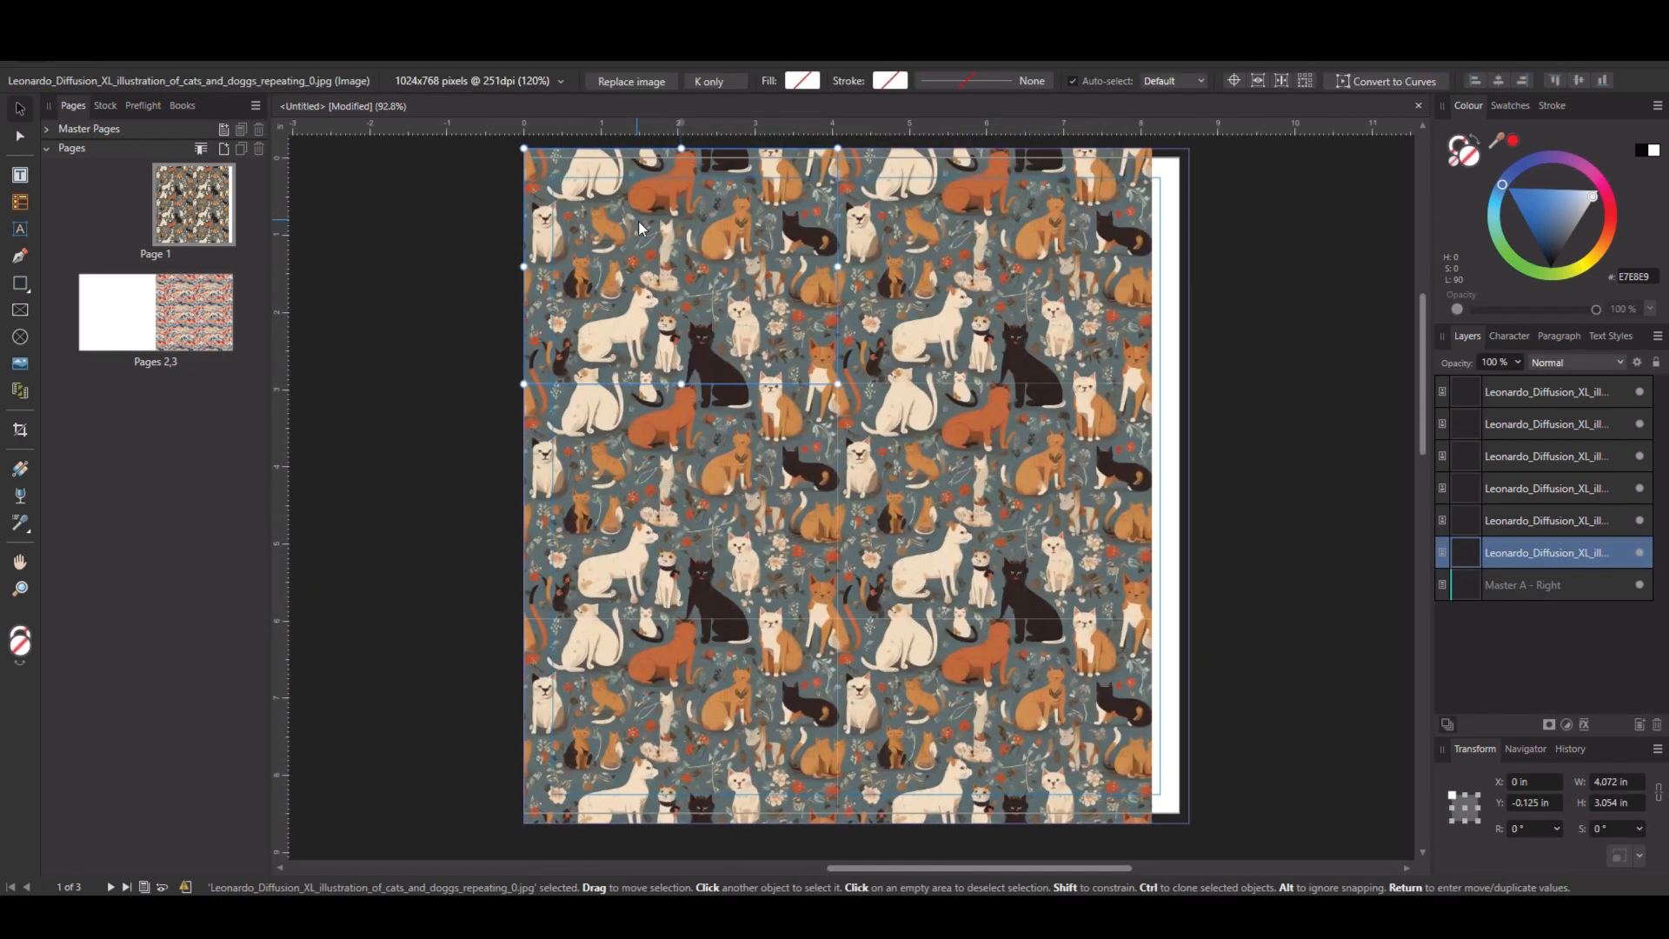
click(1572, 393)
shift+click(1577, 551)
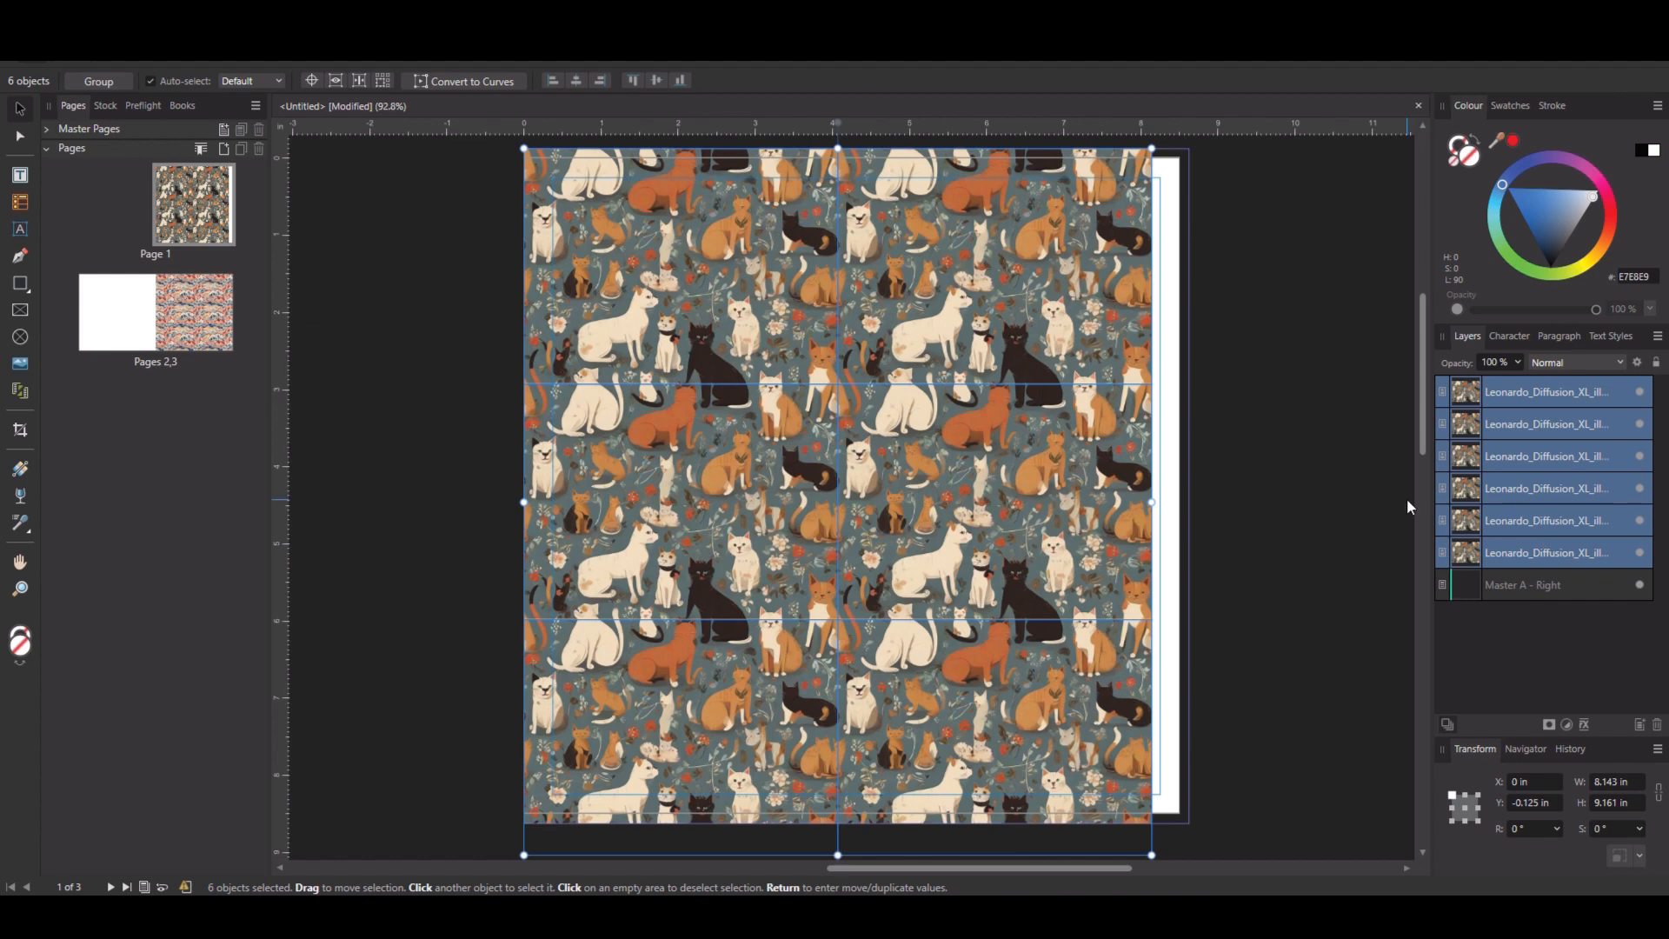
click(1637, 362)
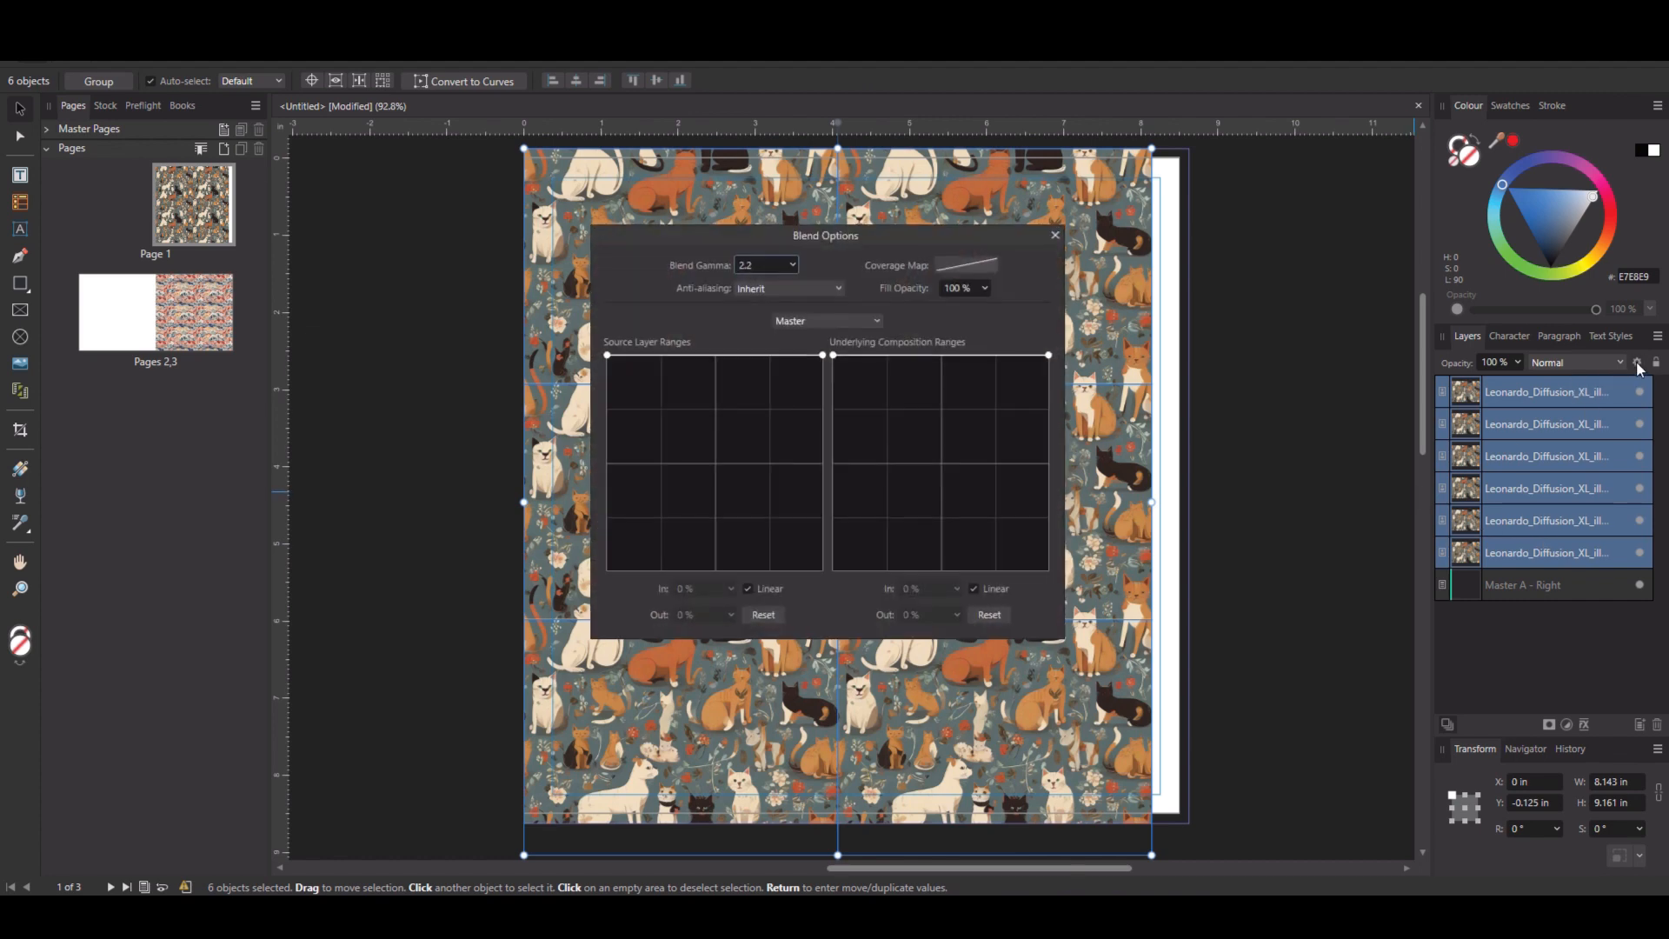
click(816, 289)
click(766, 347)
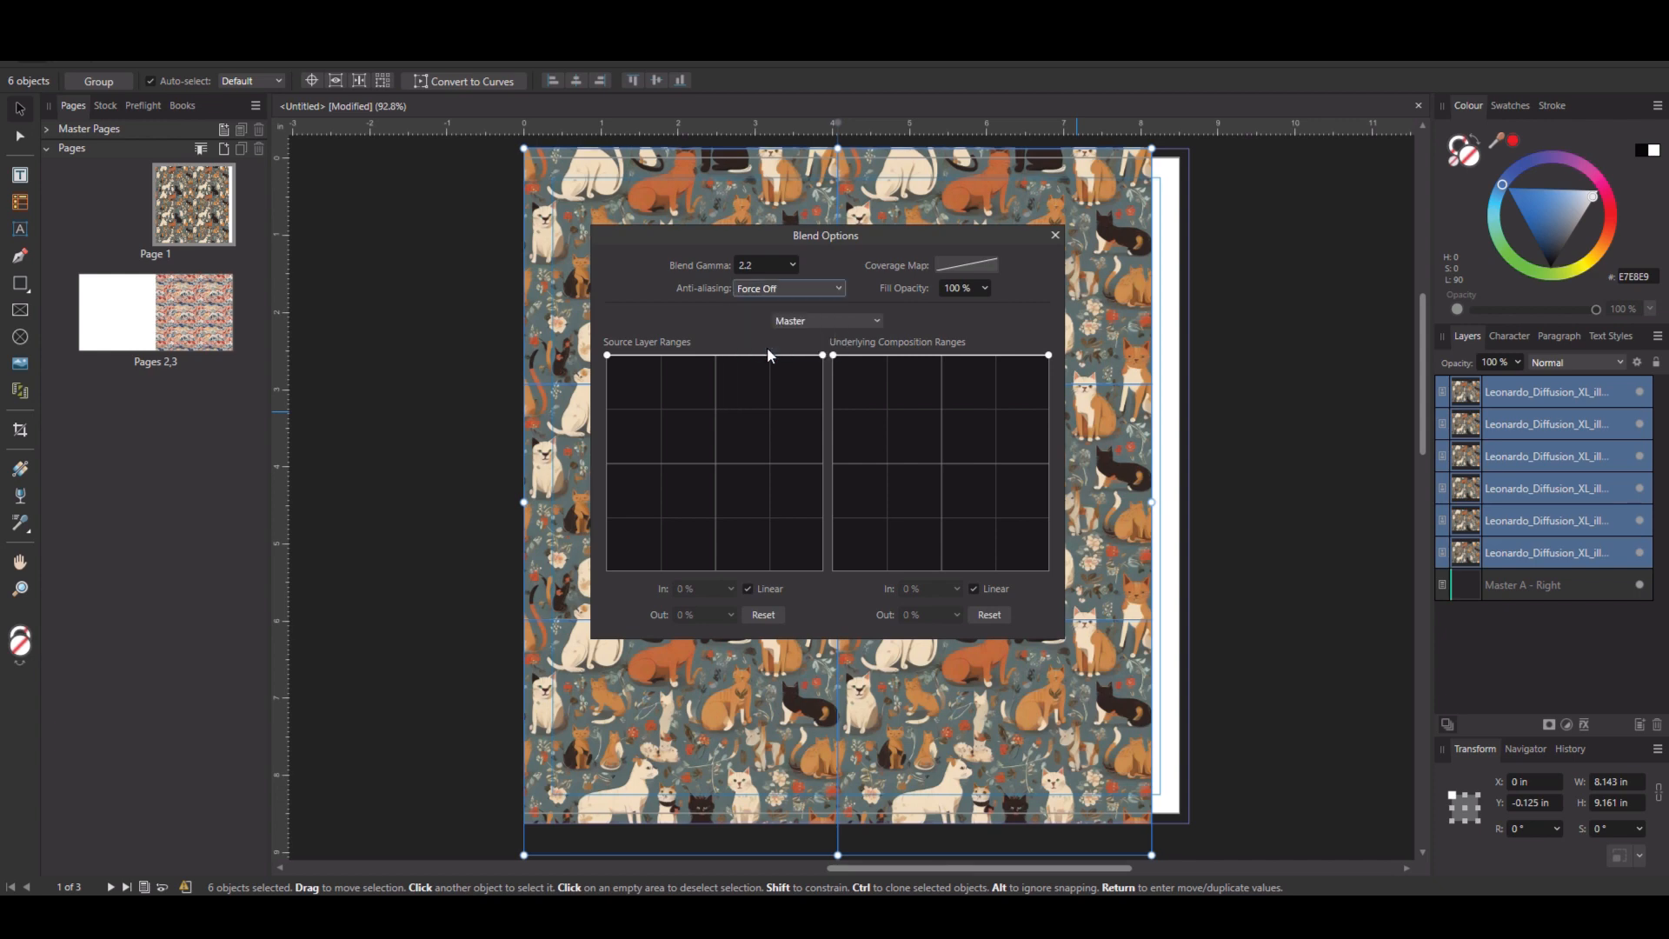
click(1056, 235)
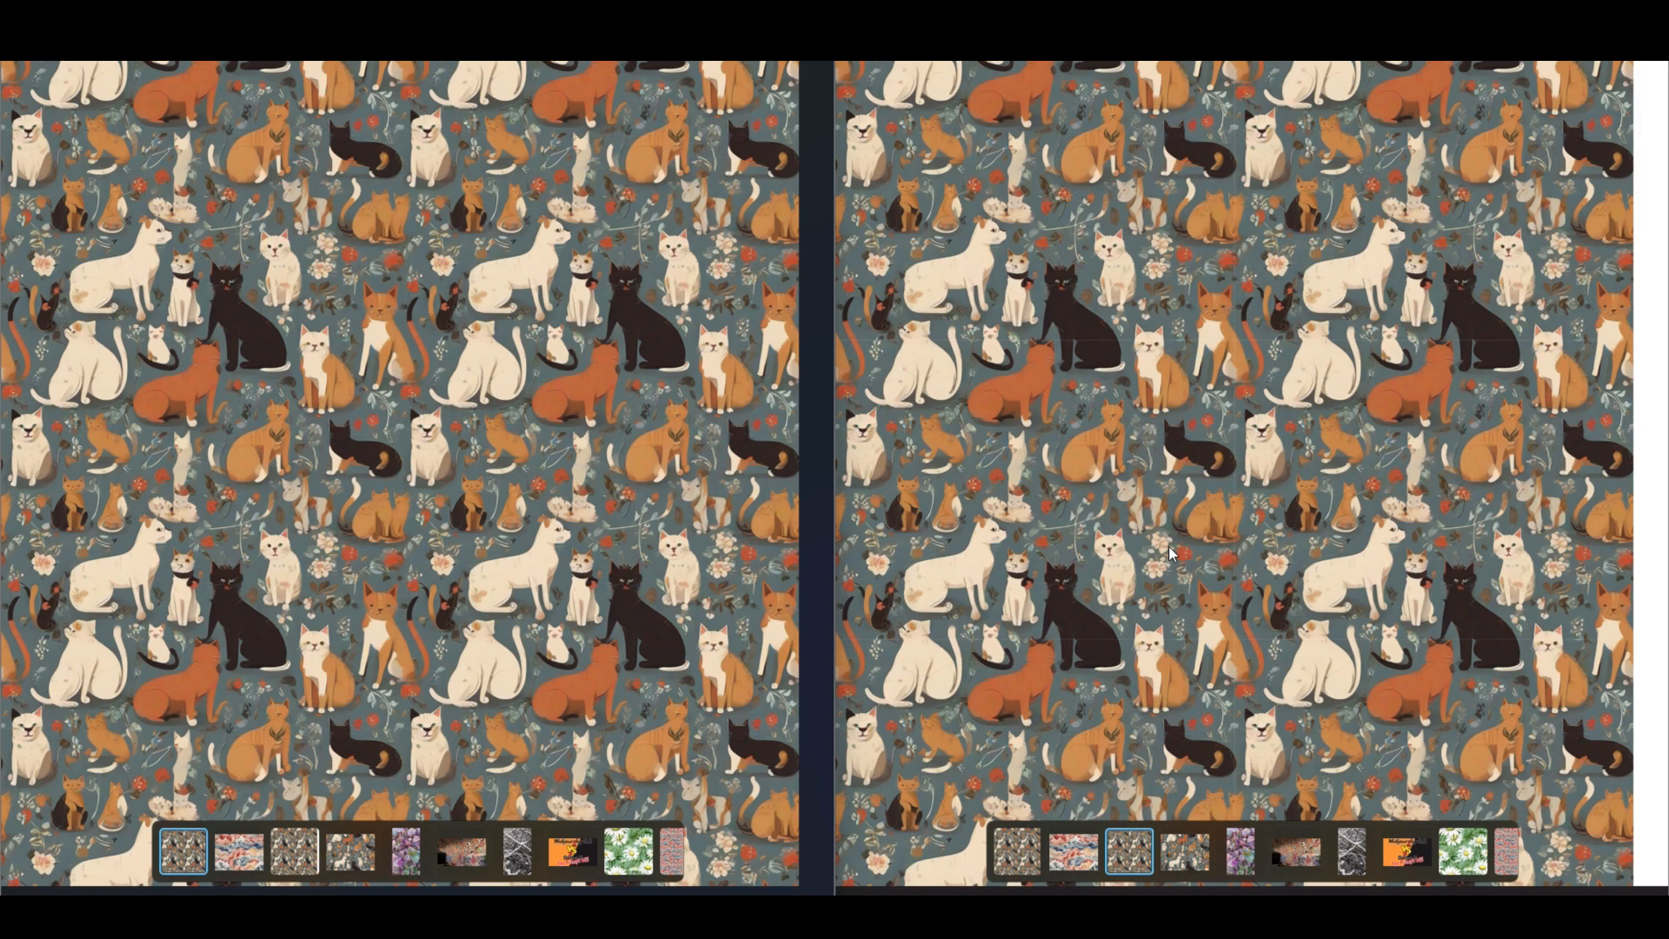
Zoom in on the tiled cat pattern side by side to inspect where the tiles join.
scroll(1128, 363, up, 5)
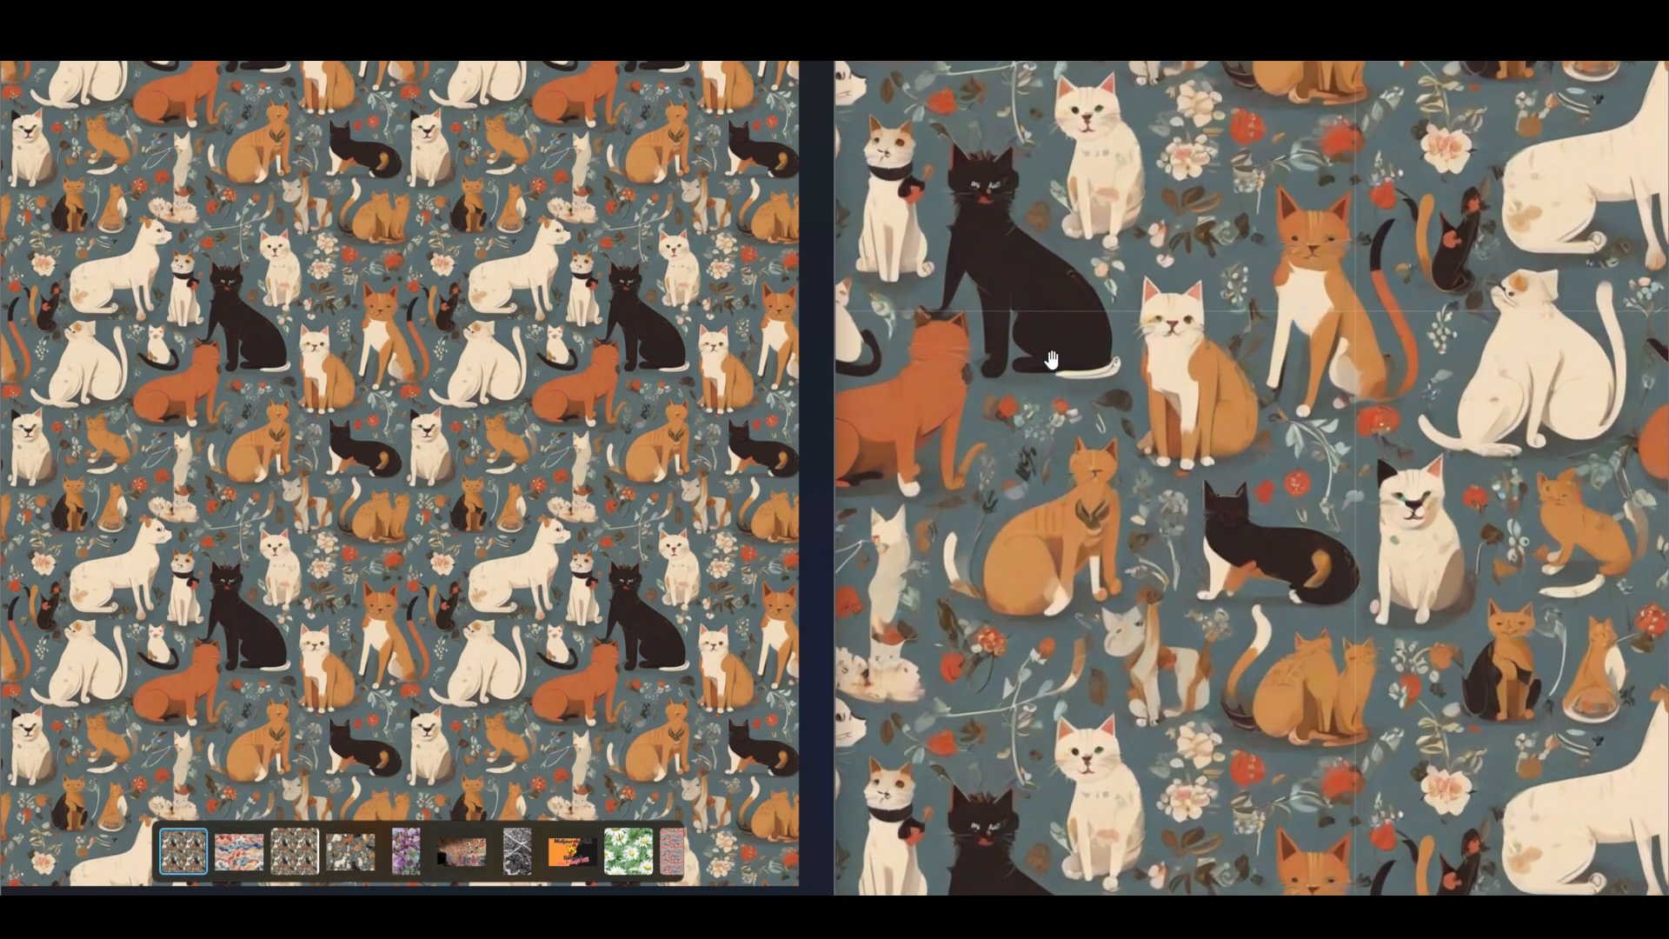
drag(1050, 360, 1053, 417)
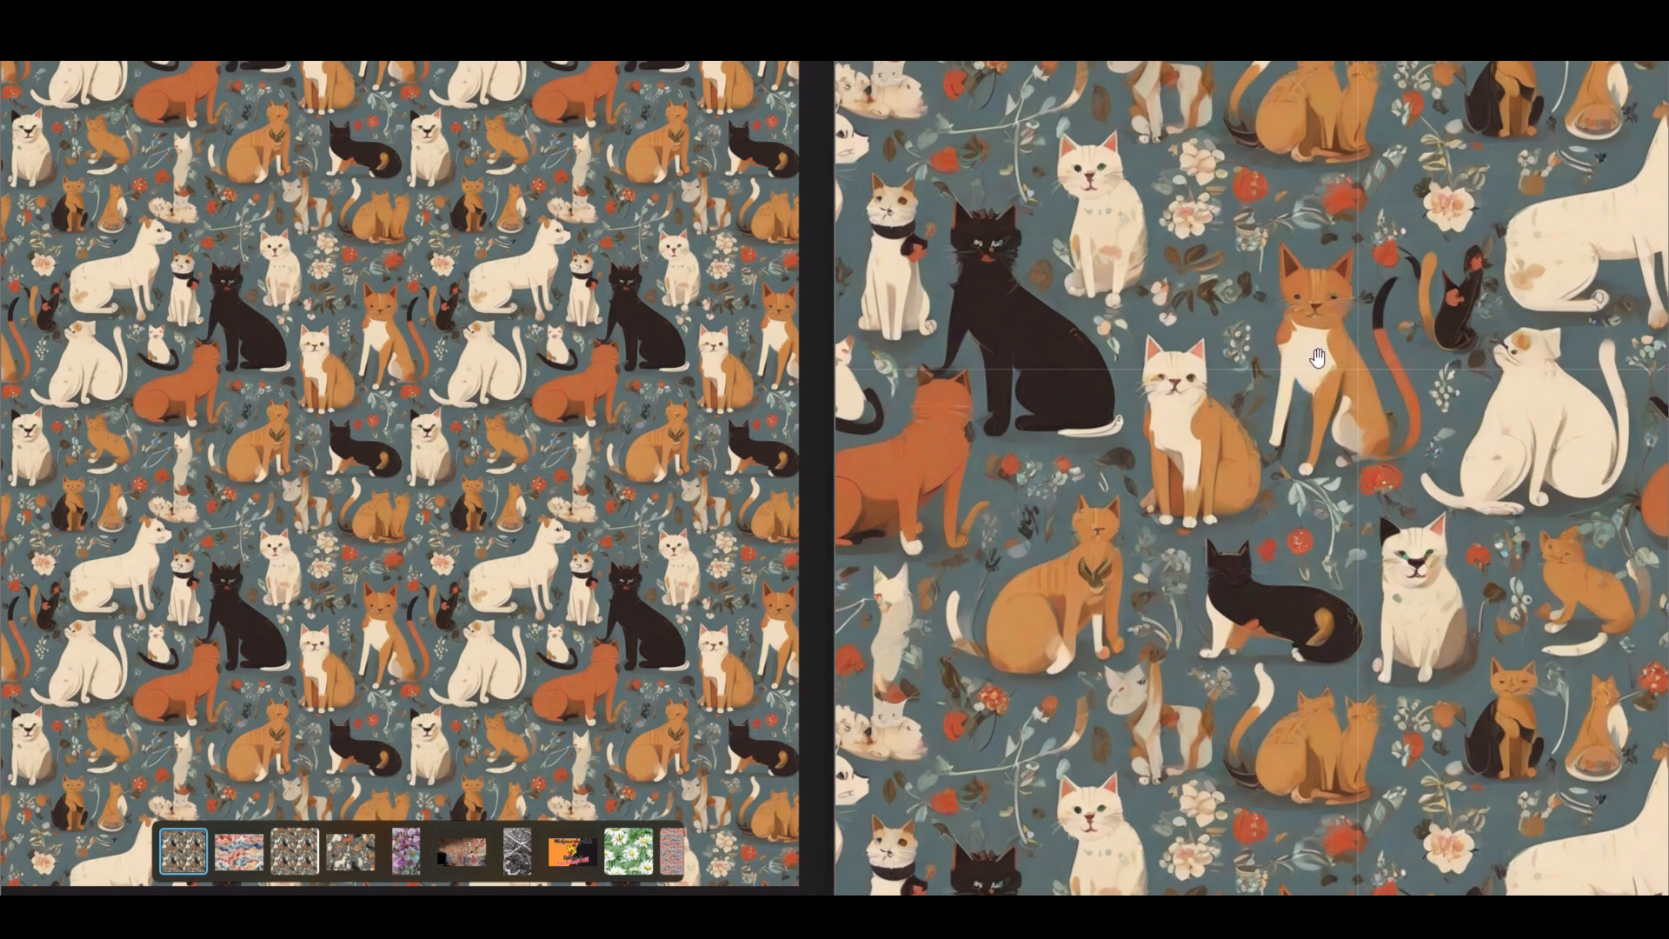
scroll(573, 383, up, 1)
scroll(573, 383, up, 4)
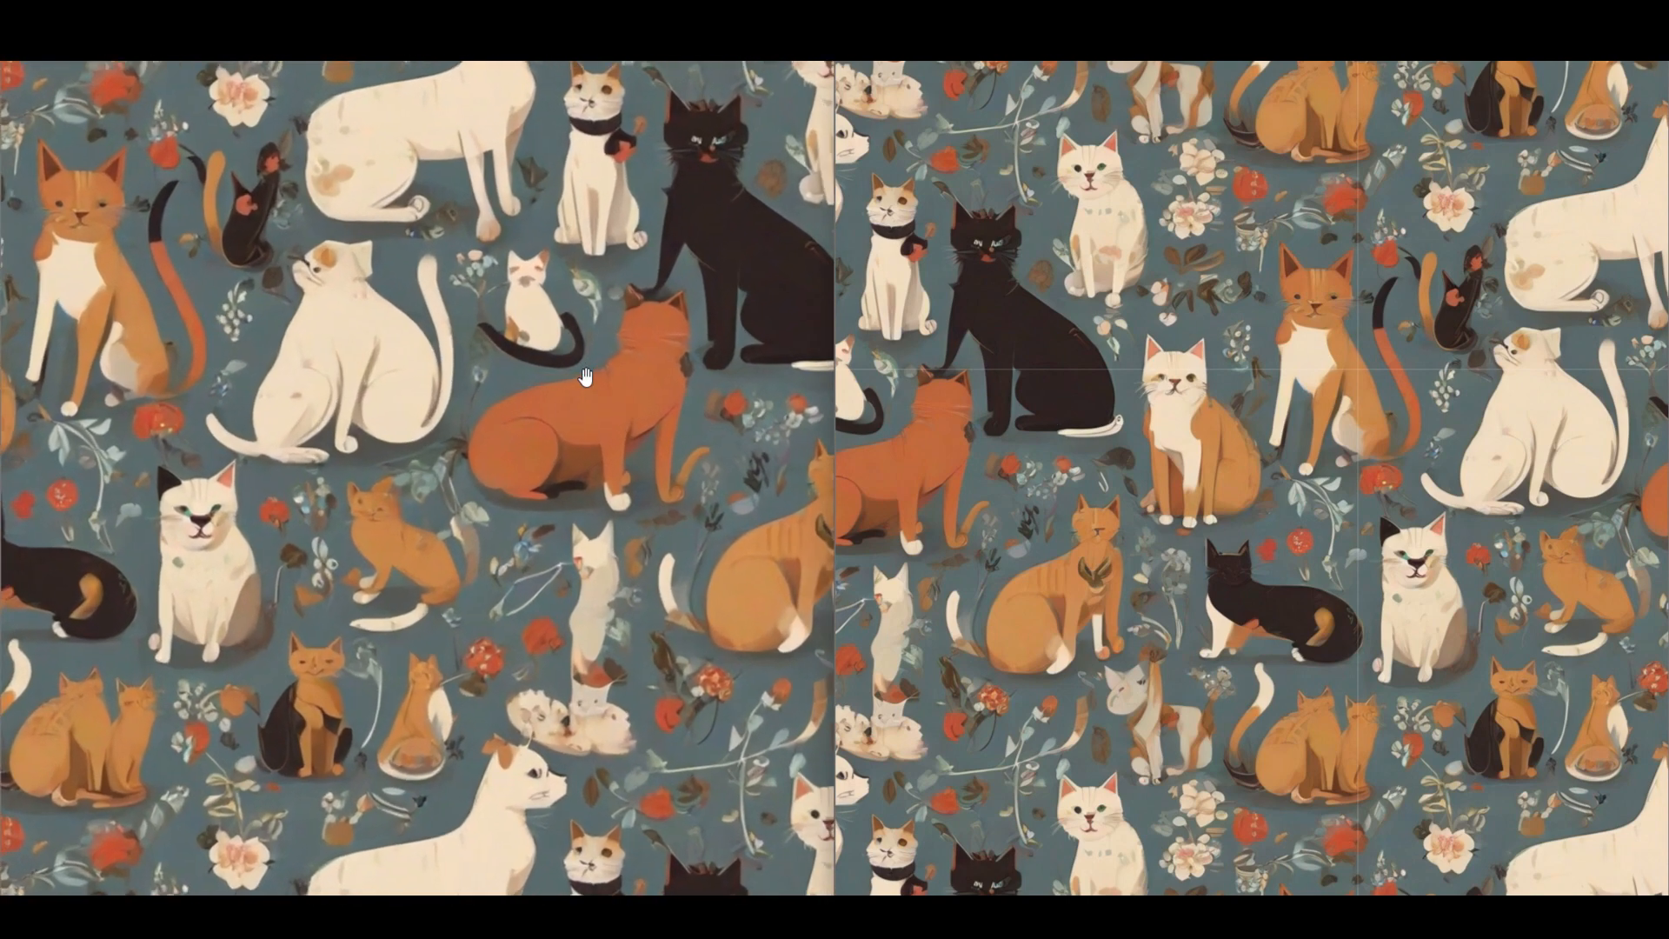
scroll(605, 331, up, 2)
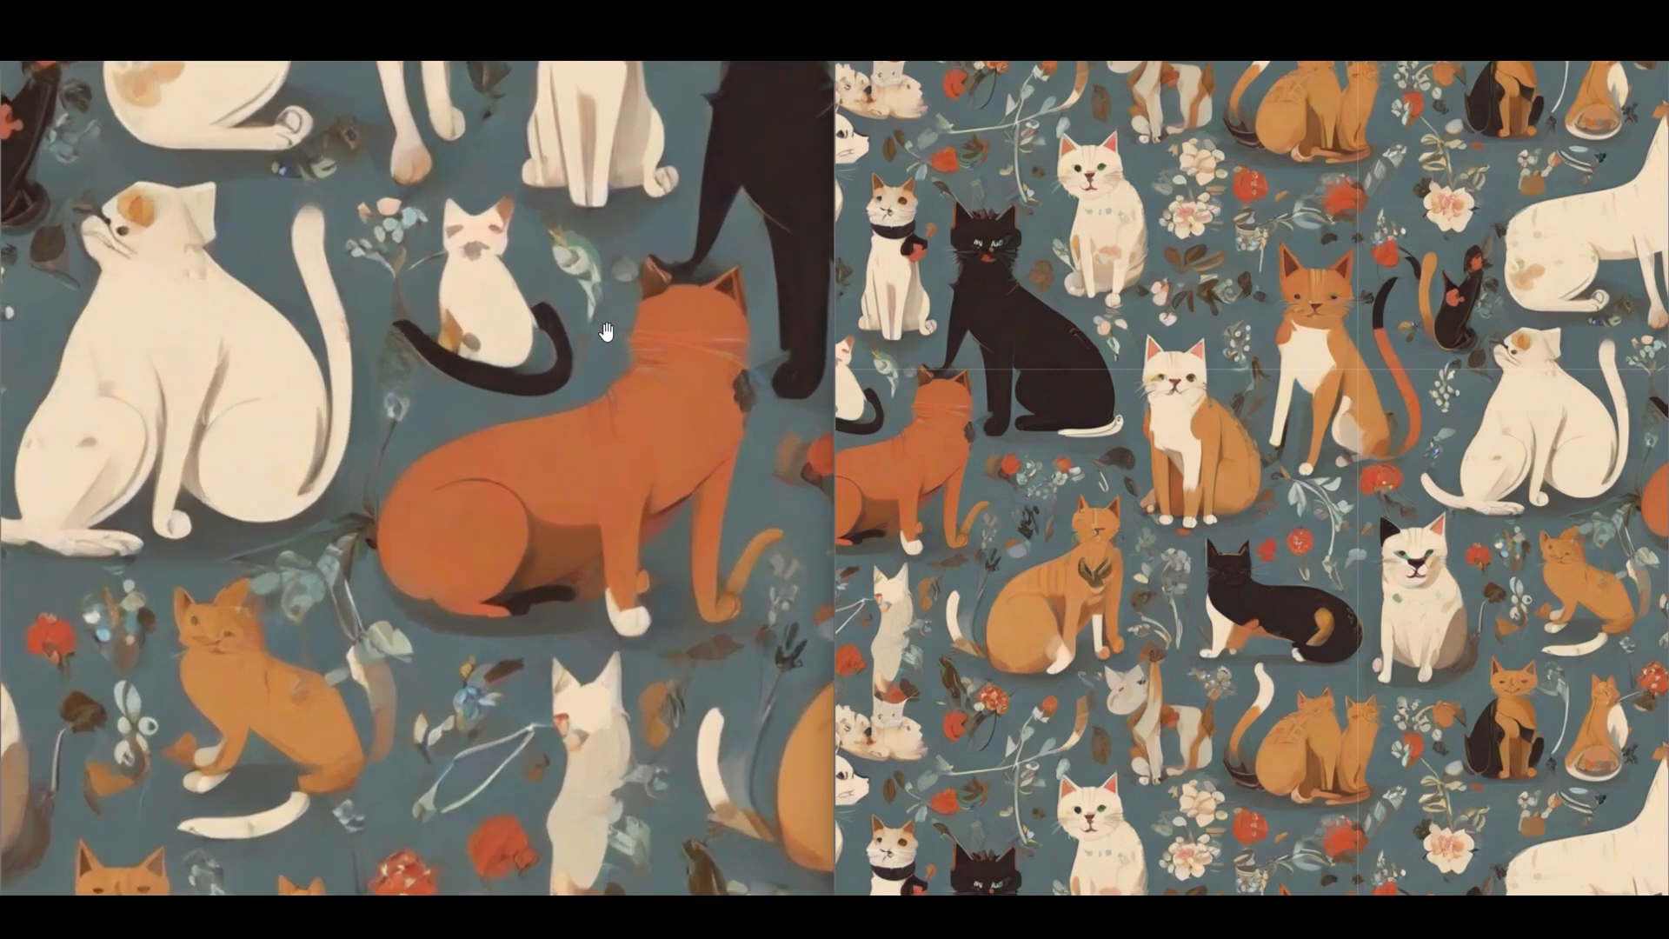
scroll(606, 331, down, 2)
scroll(606, 331, down, 5)
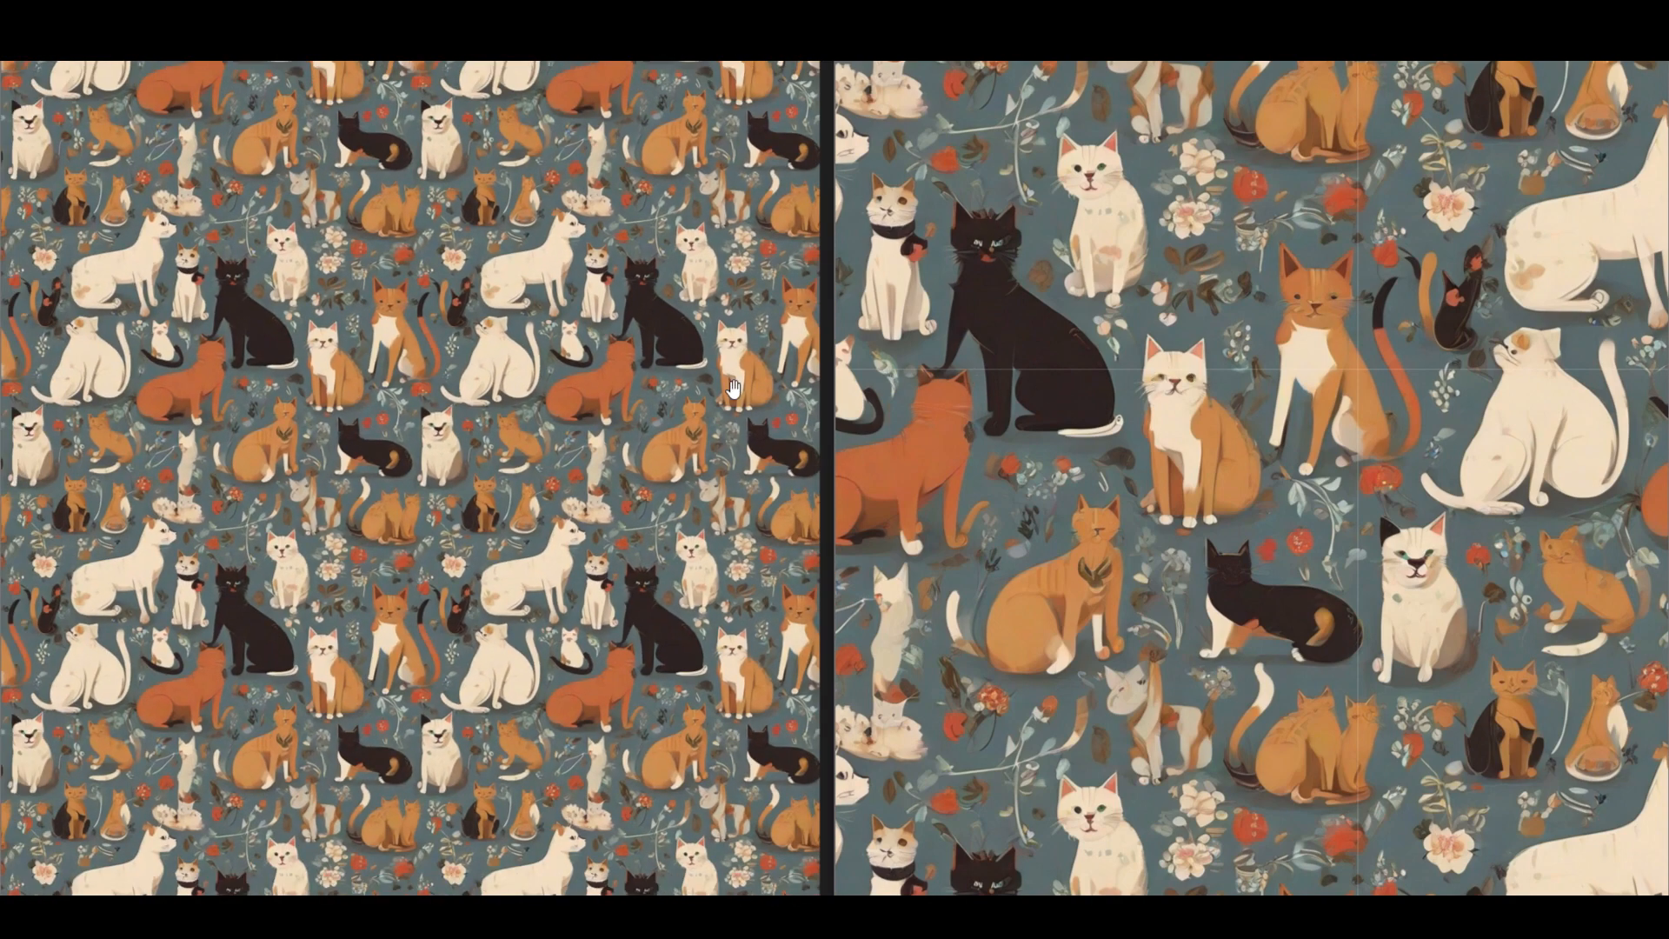
scroll(691, 368, down, 1)
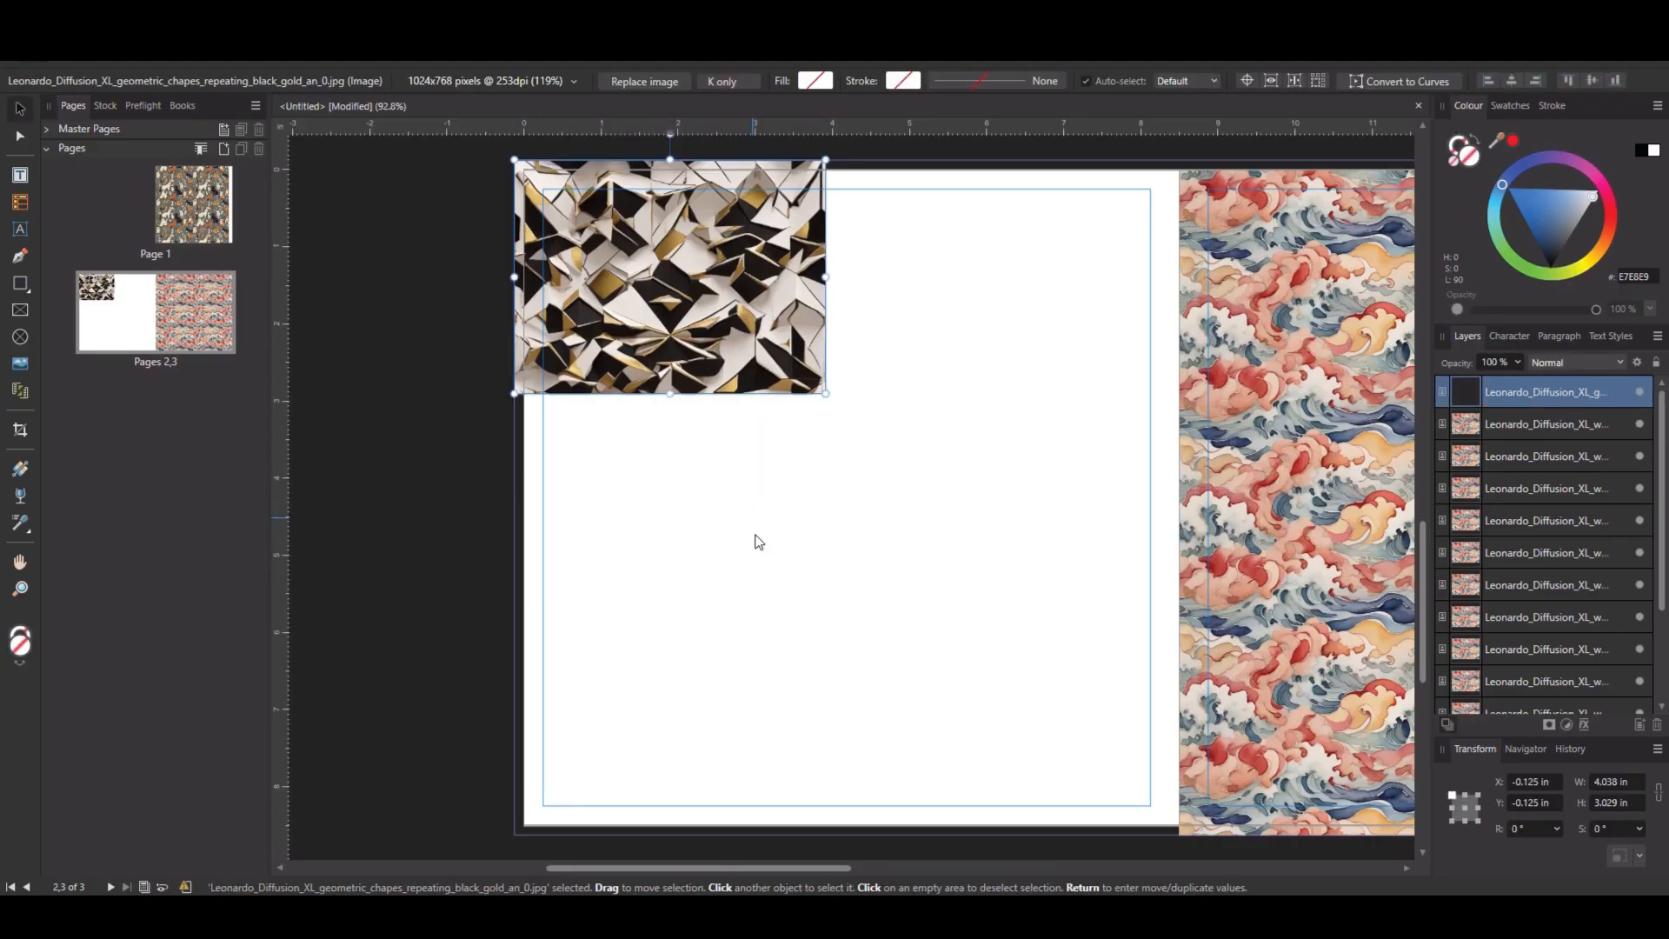
Duplicate the geometric black-and-gold tile rightward to form two adjoining tiles.
click(745, 522)
mouse_move(645, 300)
mouse_down()
mouse_move(981, 299)
mouse_move(940, 296)
mouse_up()
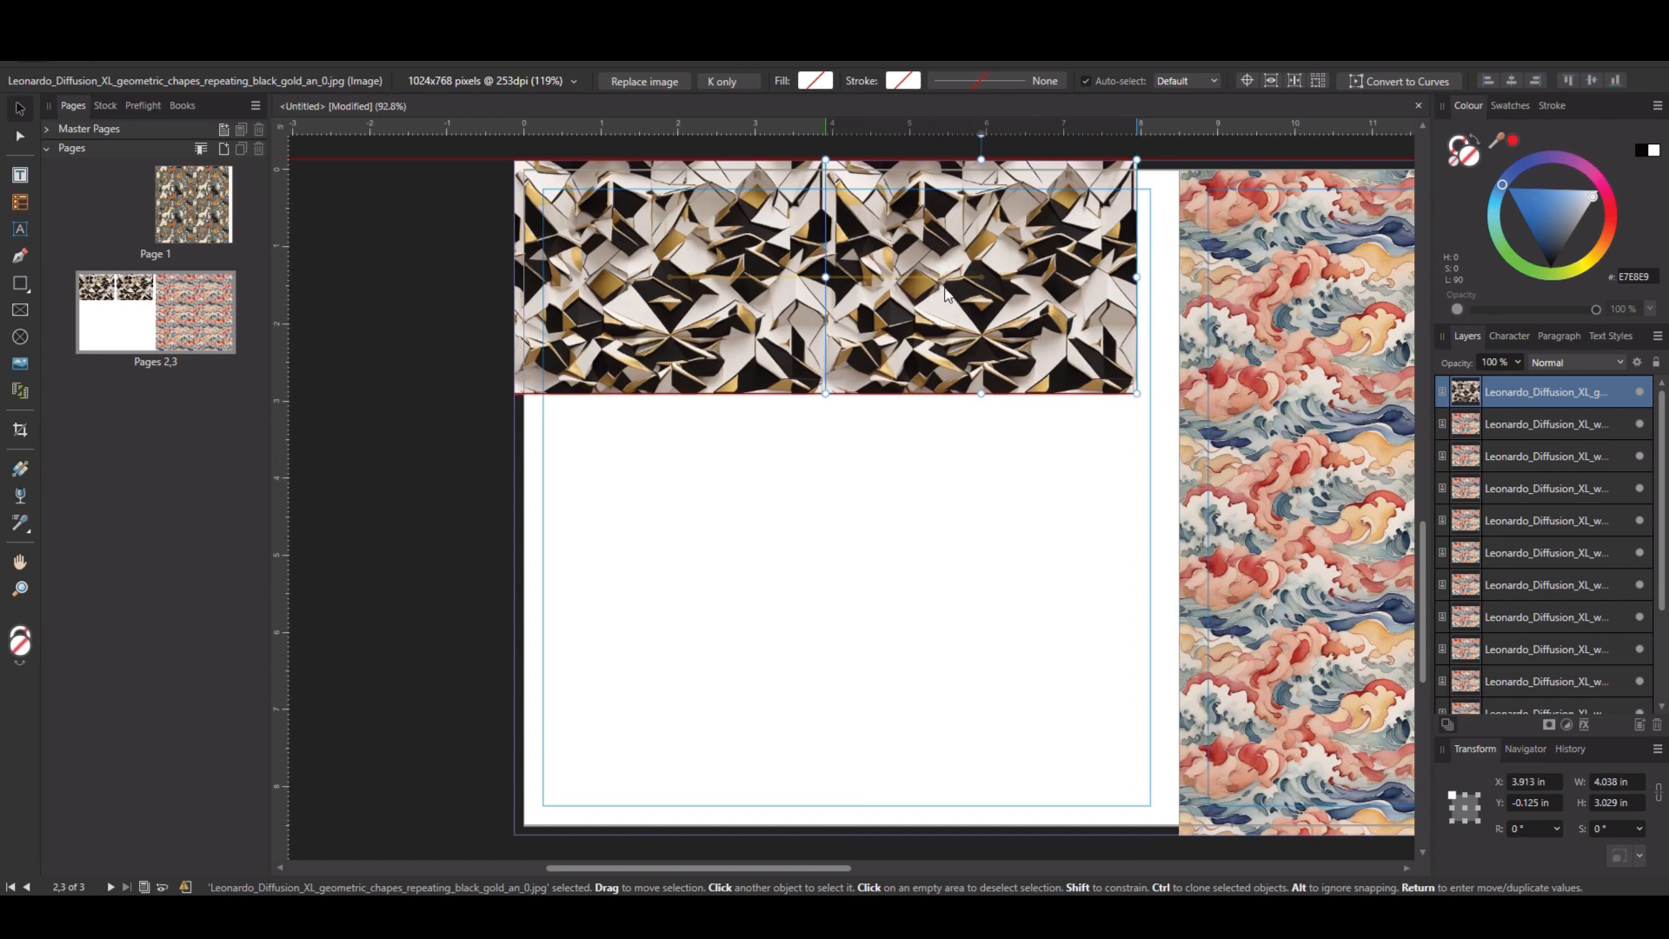
click(931, 484)
Select both geometric tiles and duplicate them downward to add a second row.
click(941, 311)
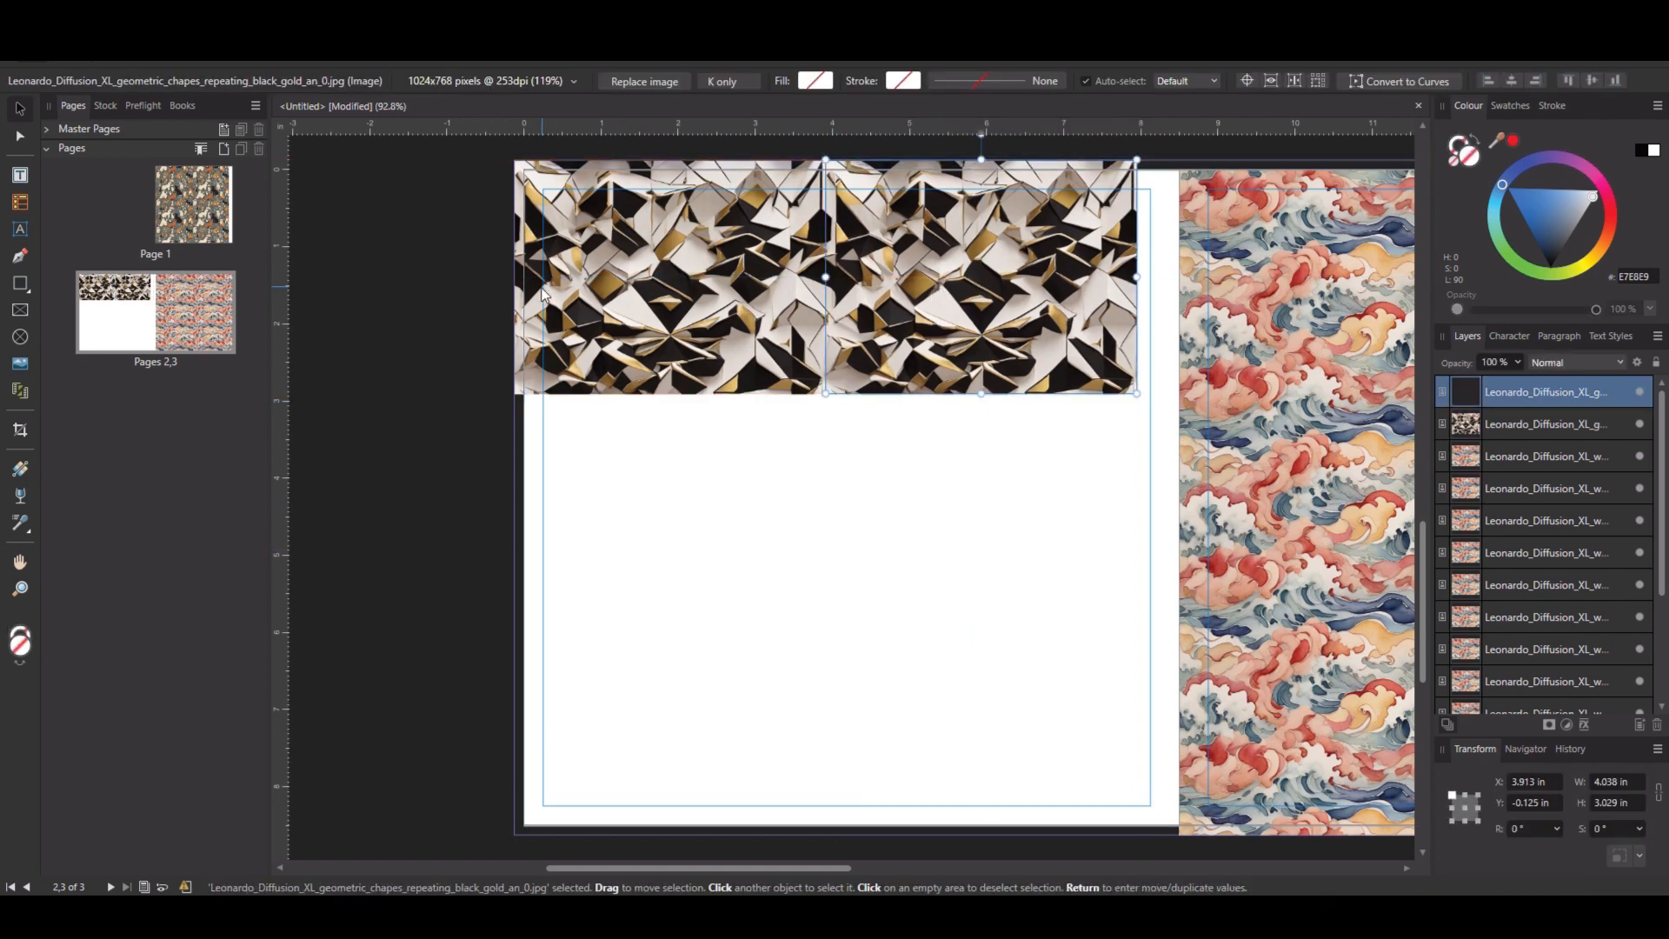
shift+click(546, 296)
drag(652, 291, 678, 525)
click(712, 678)
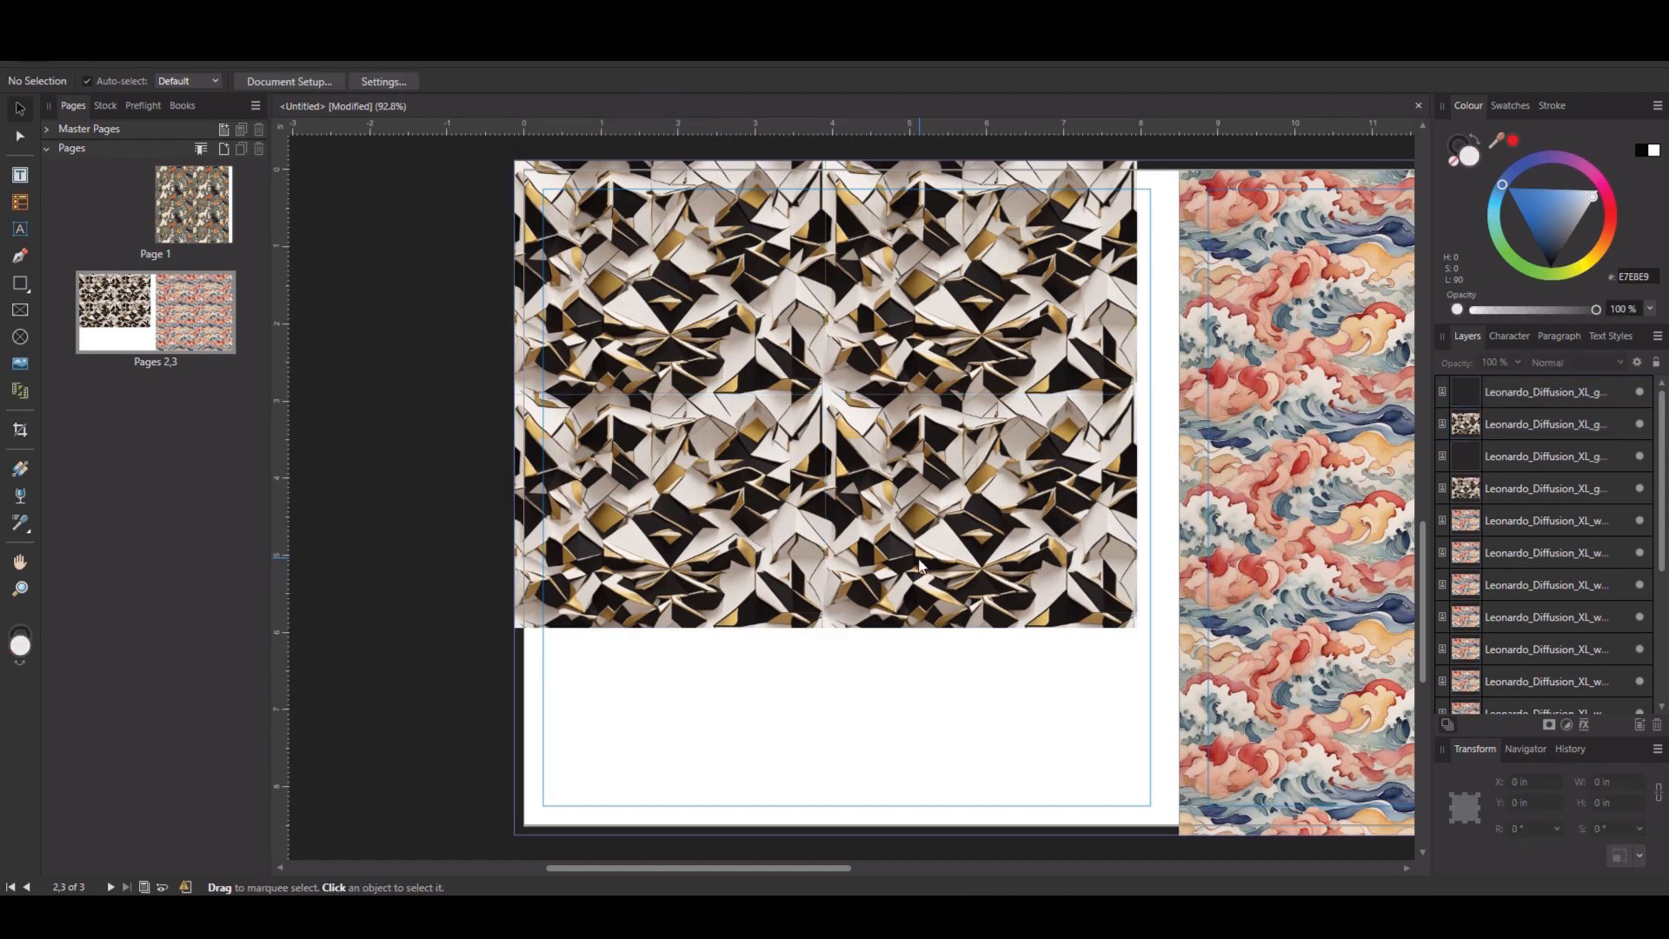
Select all four geometric tiles and duplicate them downward to extend the pattern down the page.
click(852, 322)
shift+click(856, 325)
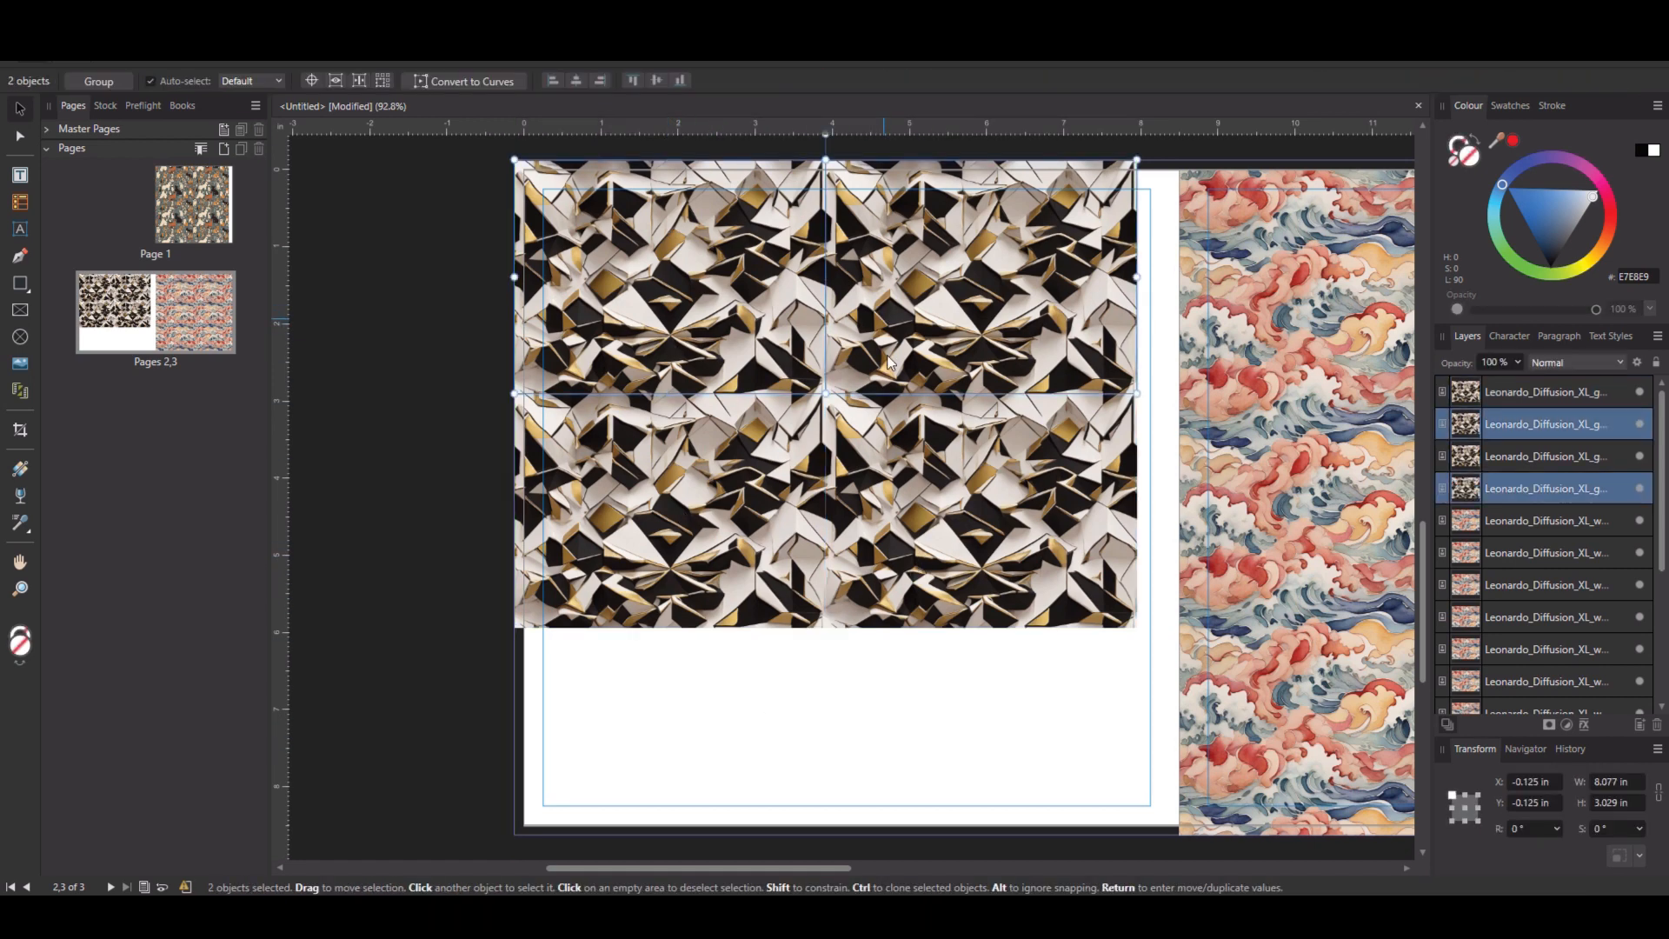
shift+click(888, 358)
shift+click(904, 506)
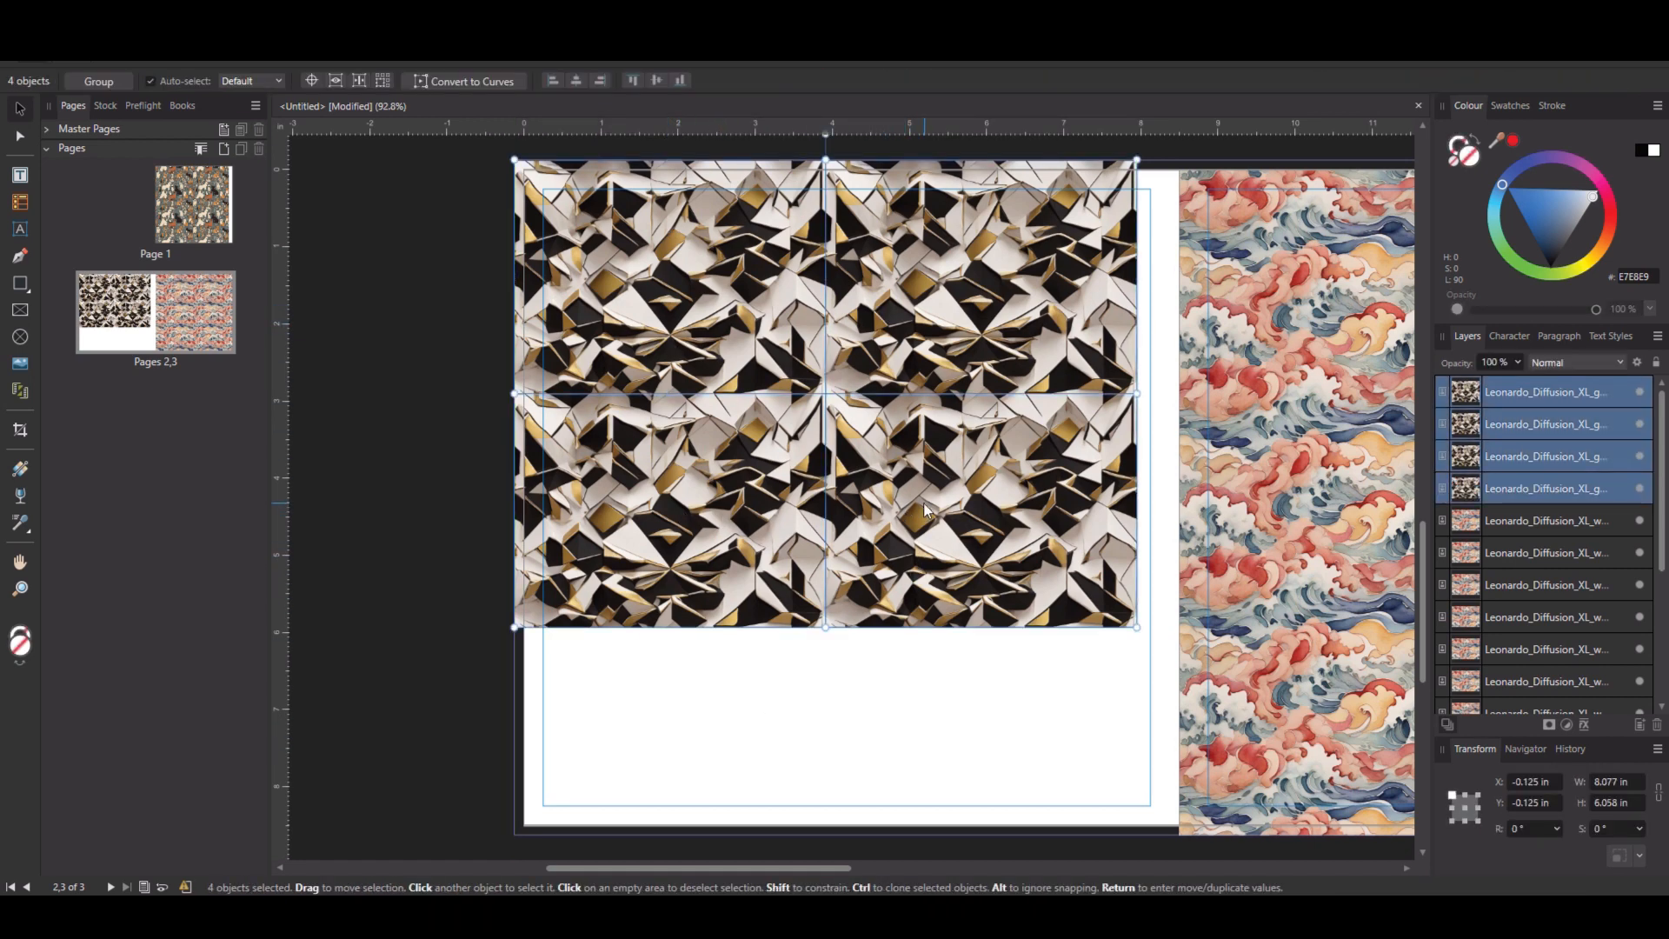
drag(928, 488, 974, 739)
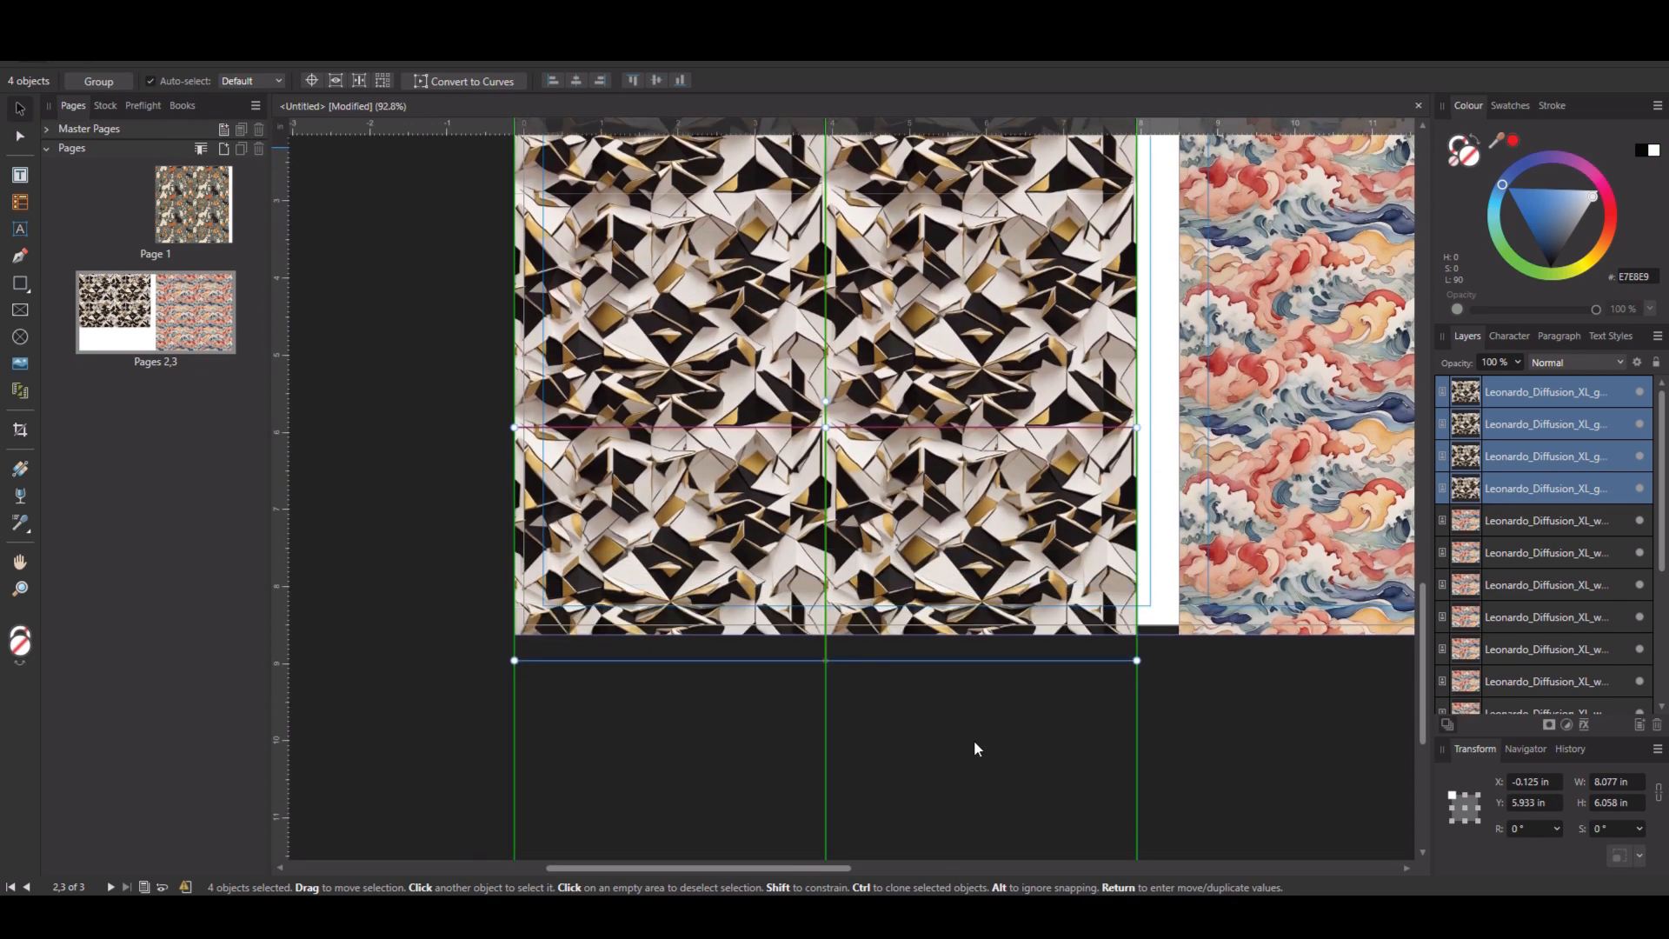
click(422, 559)
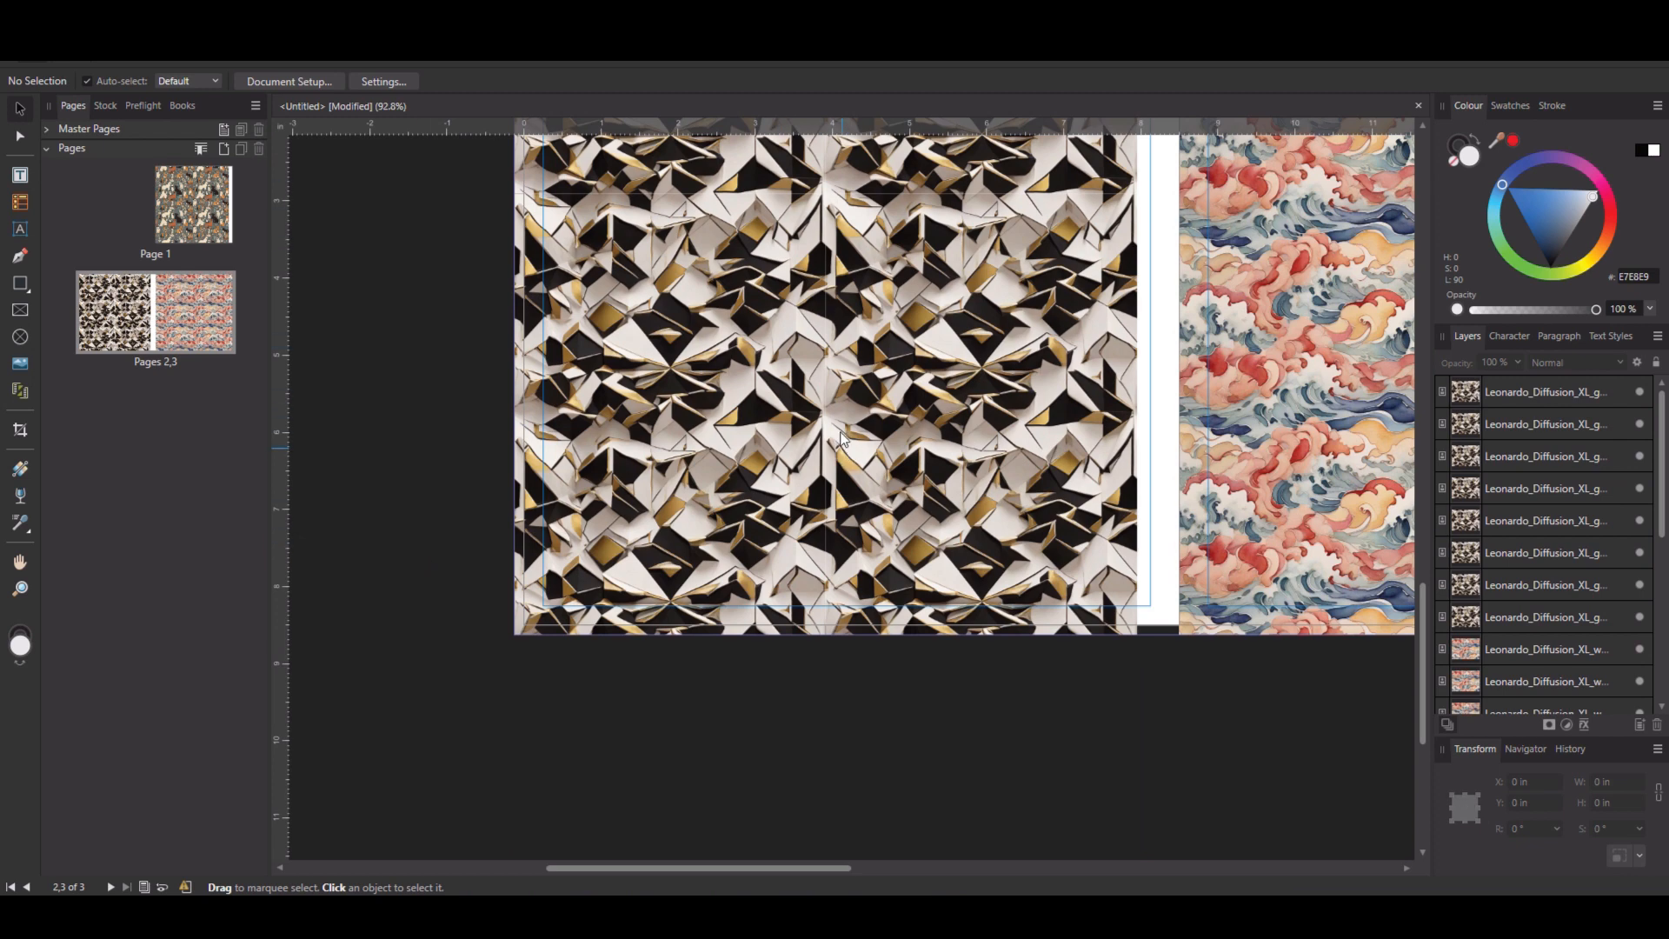
Zoom in on the geometric pattern to inspect the tile seams.
scroll(864, 401, up, 4)
scroll(864, 402, up, 1)
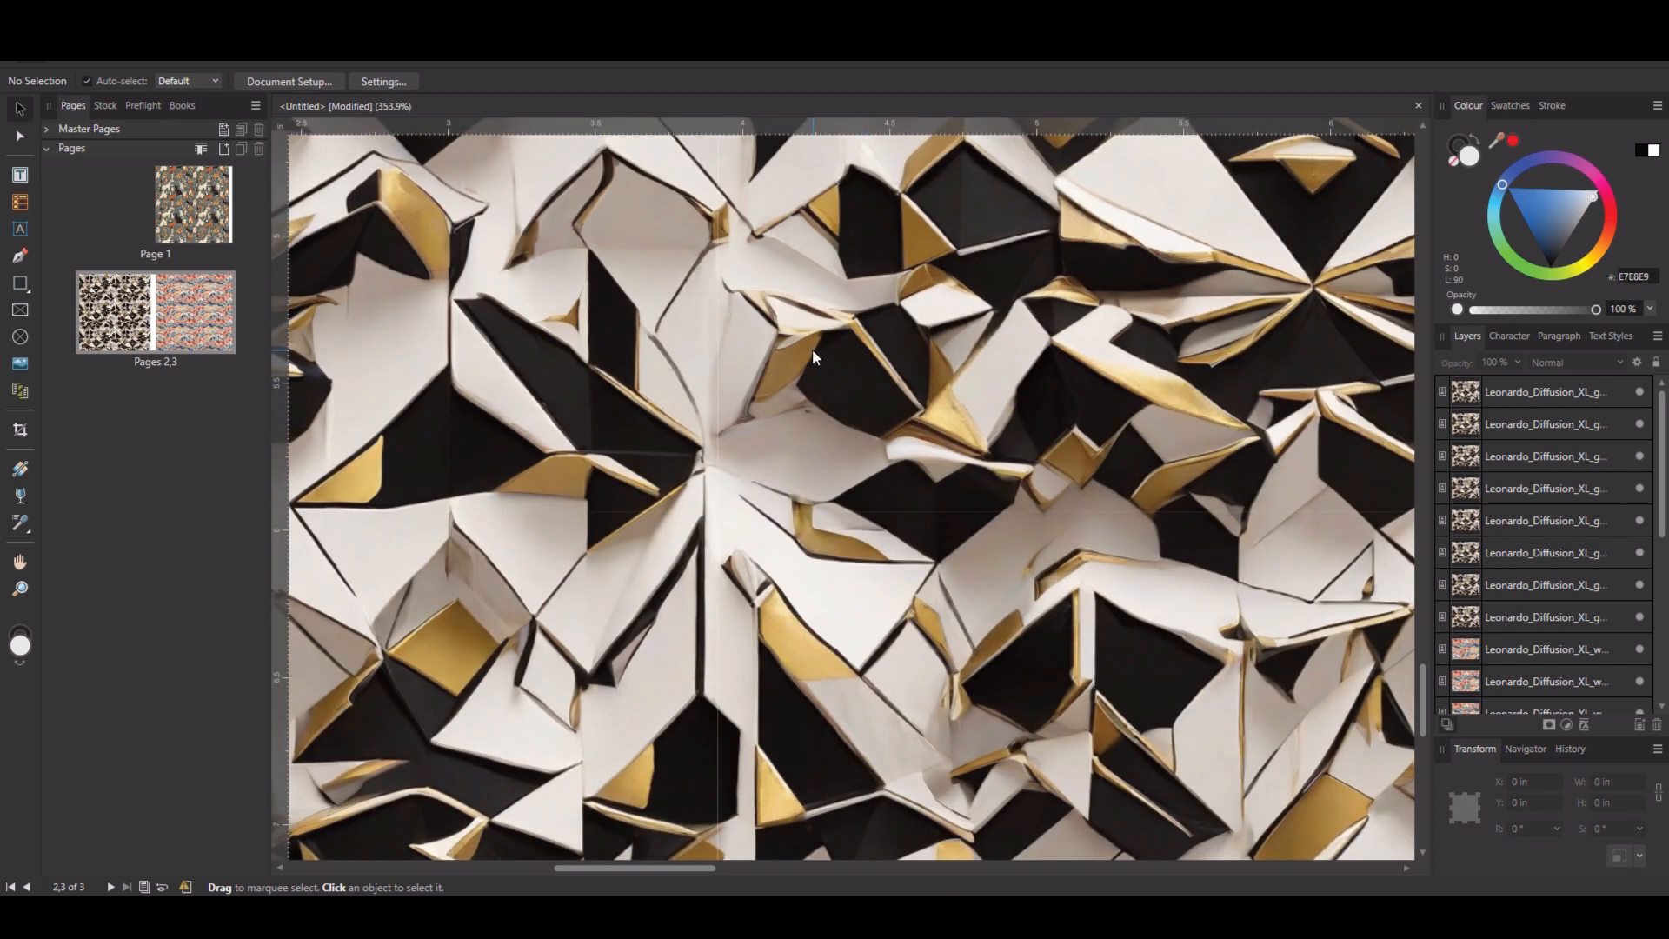
scroll(767, 344, down, 8)
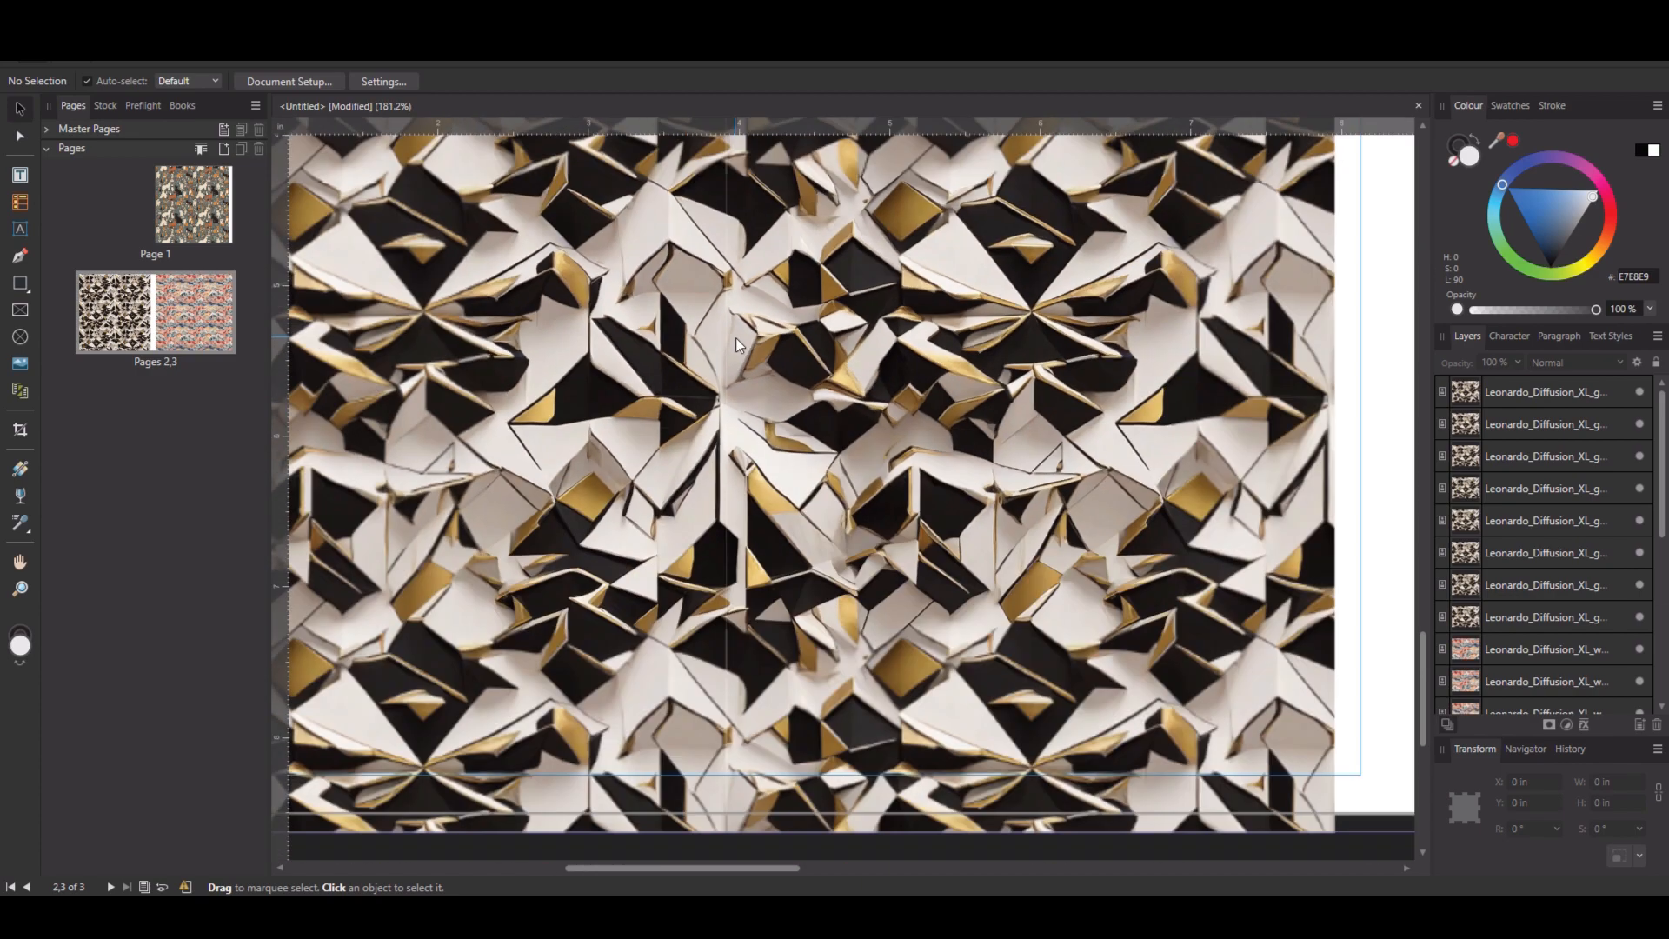
scroll(737, 345, up, 3)
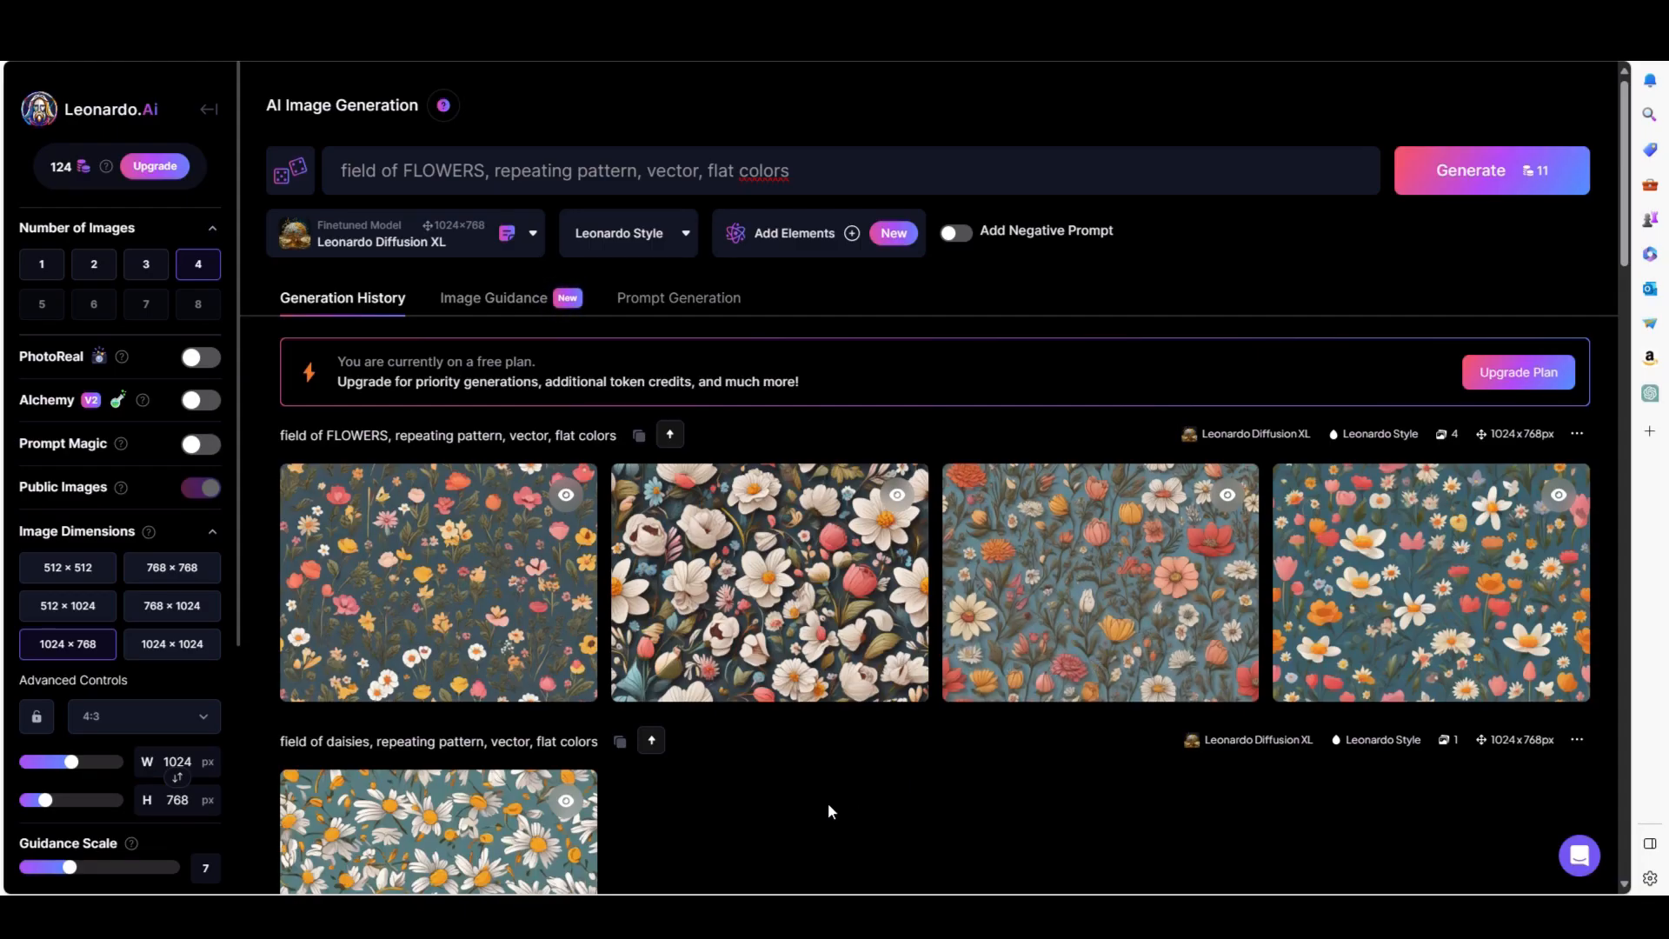
Switch to Leonardo.Ai and browse through the field of FLOWERS repeating pattern images.
scroll(828, 802, down, 2)
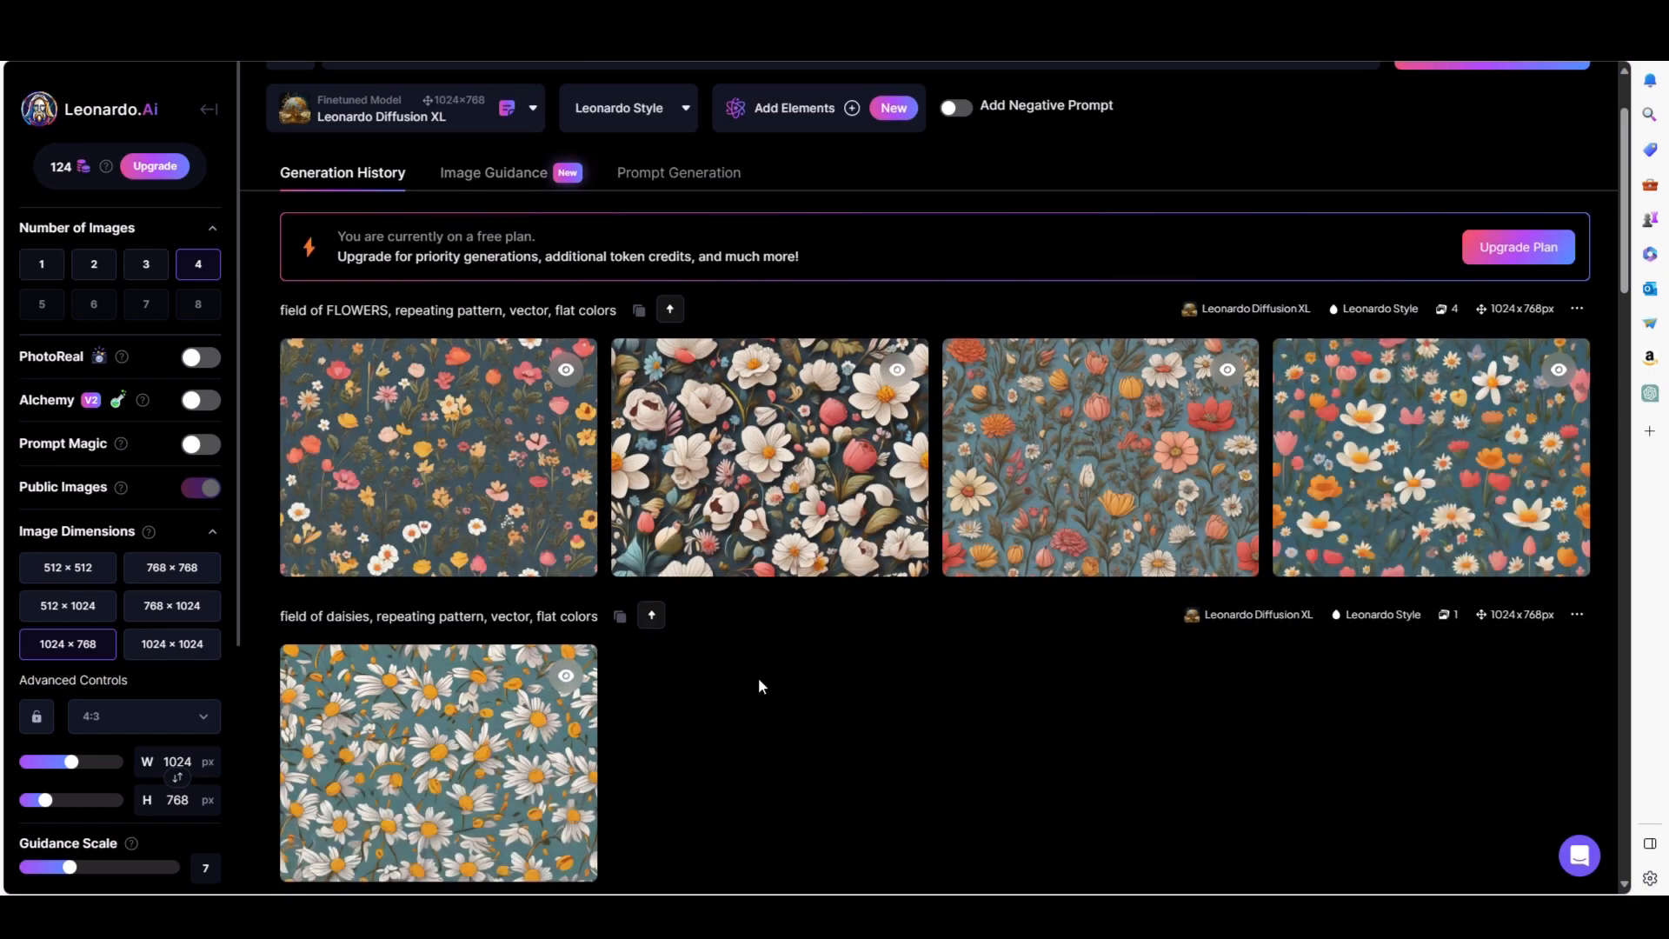
click(1113, 478)
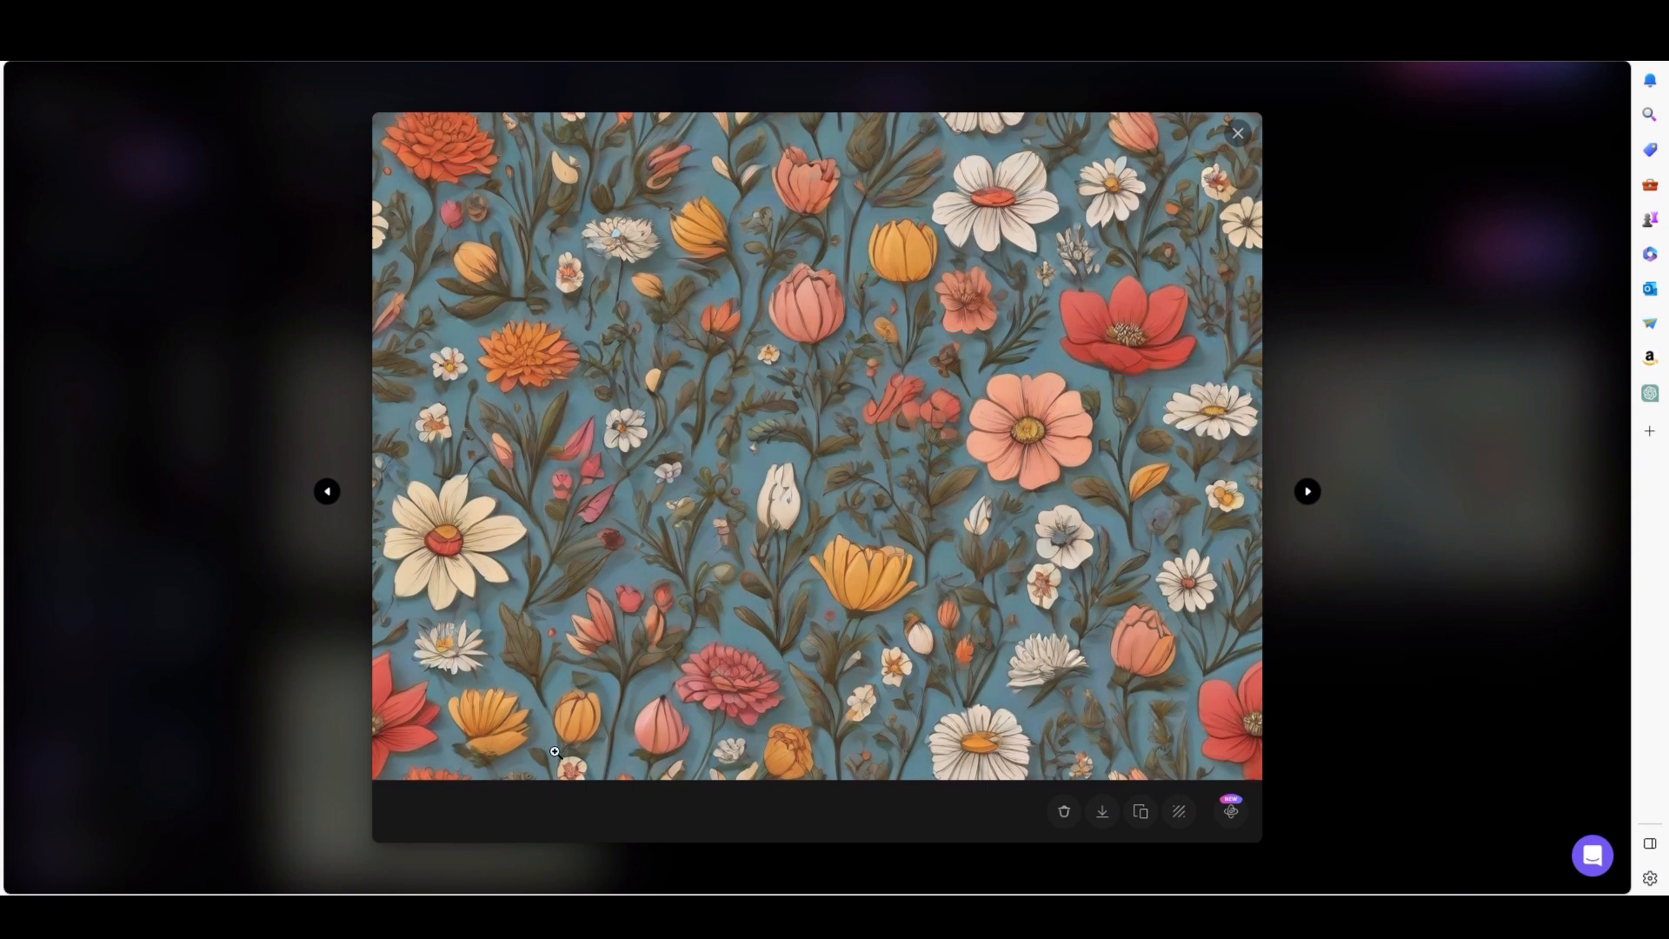
click(1307, 492)
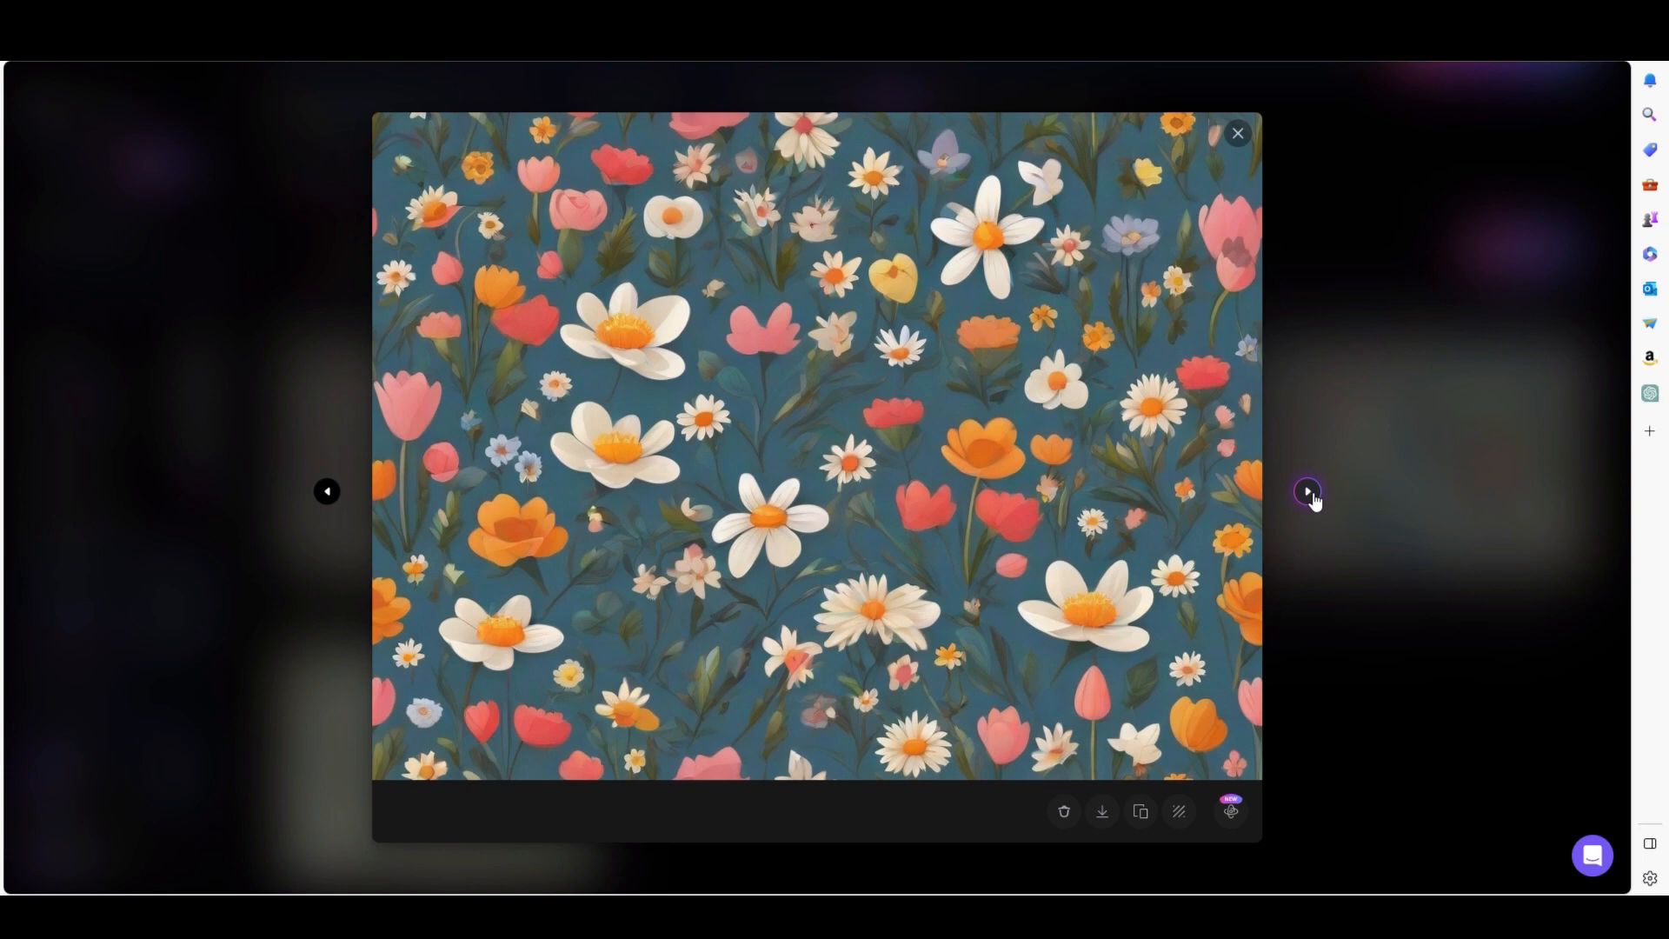
click(1308, 492)
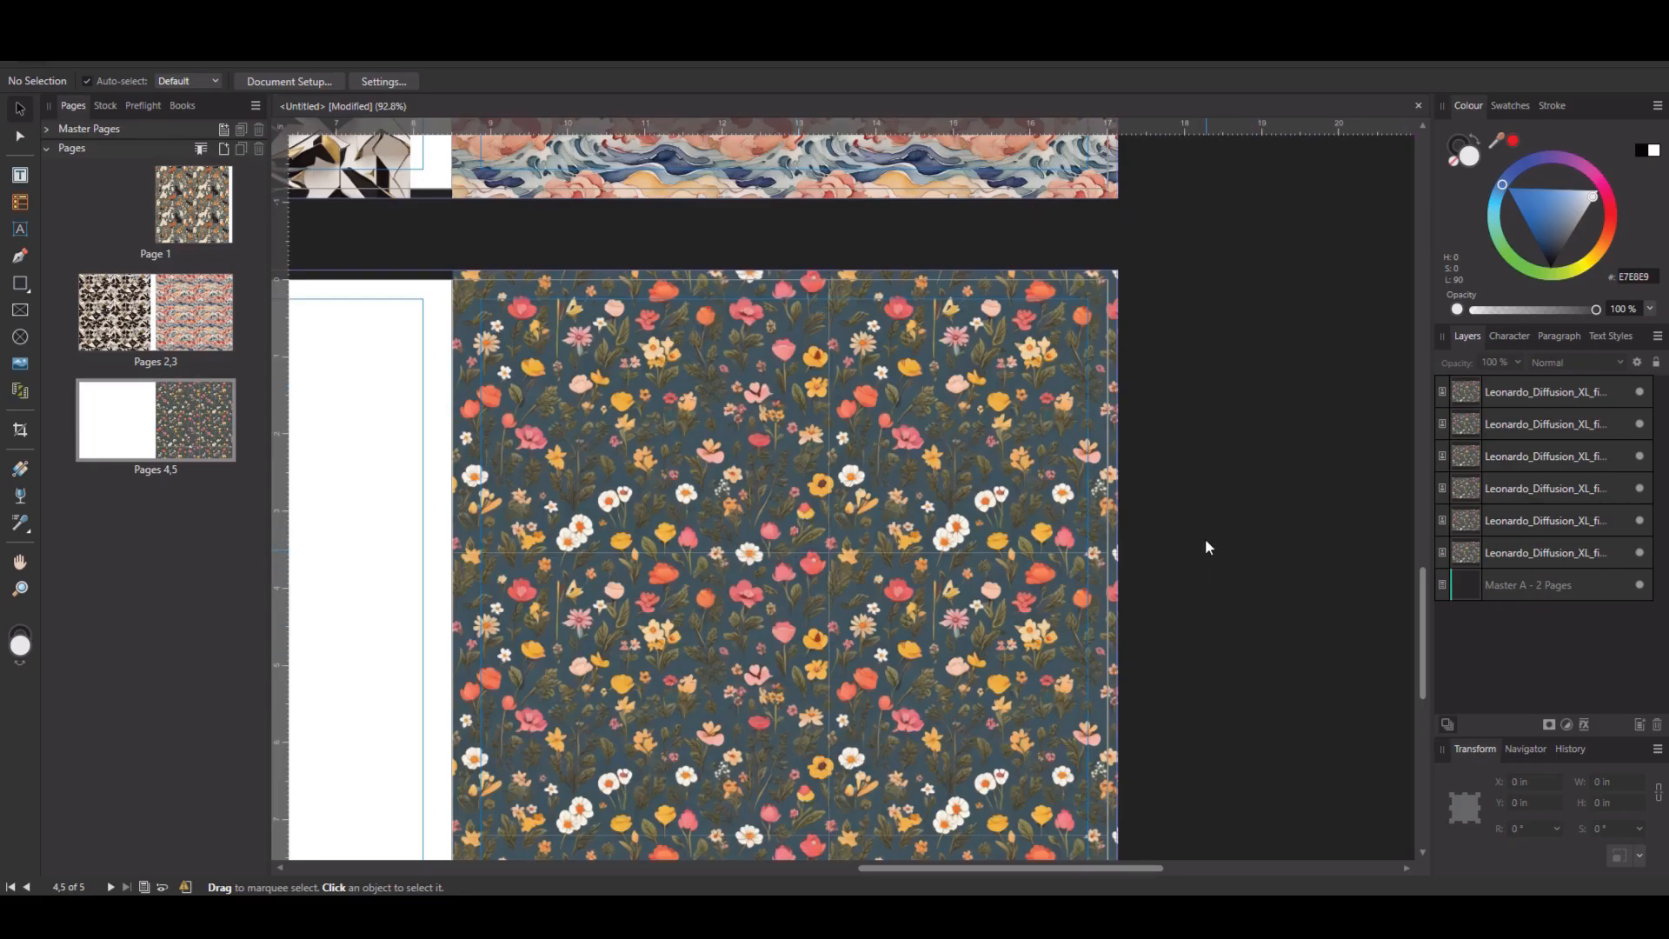
scroll(1207, 546, down, 1)
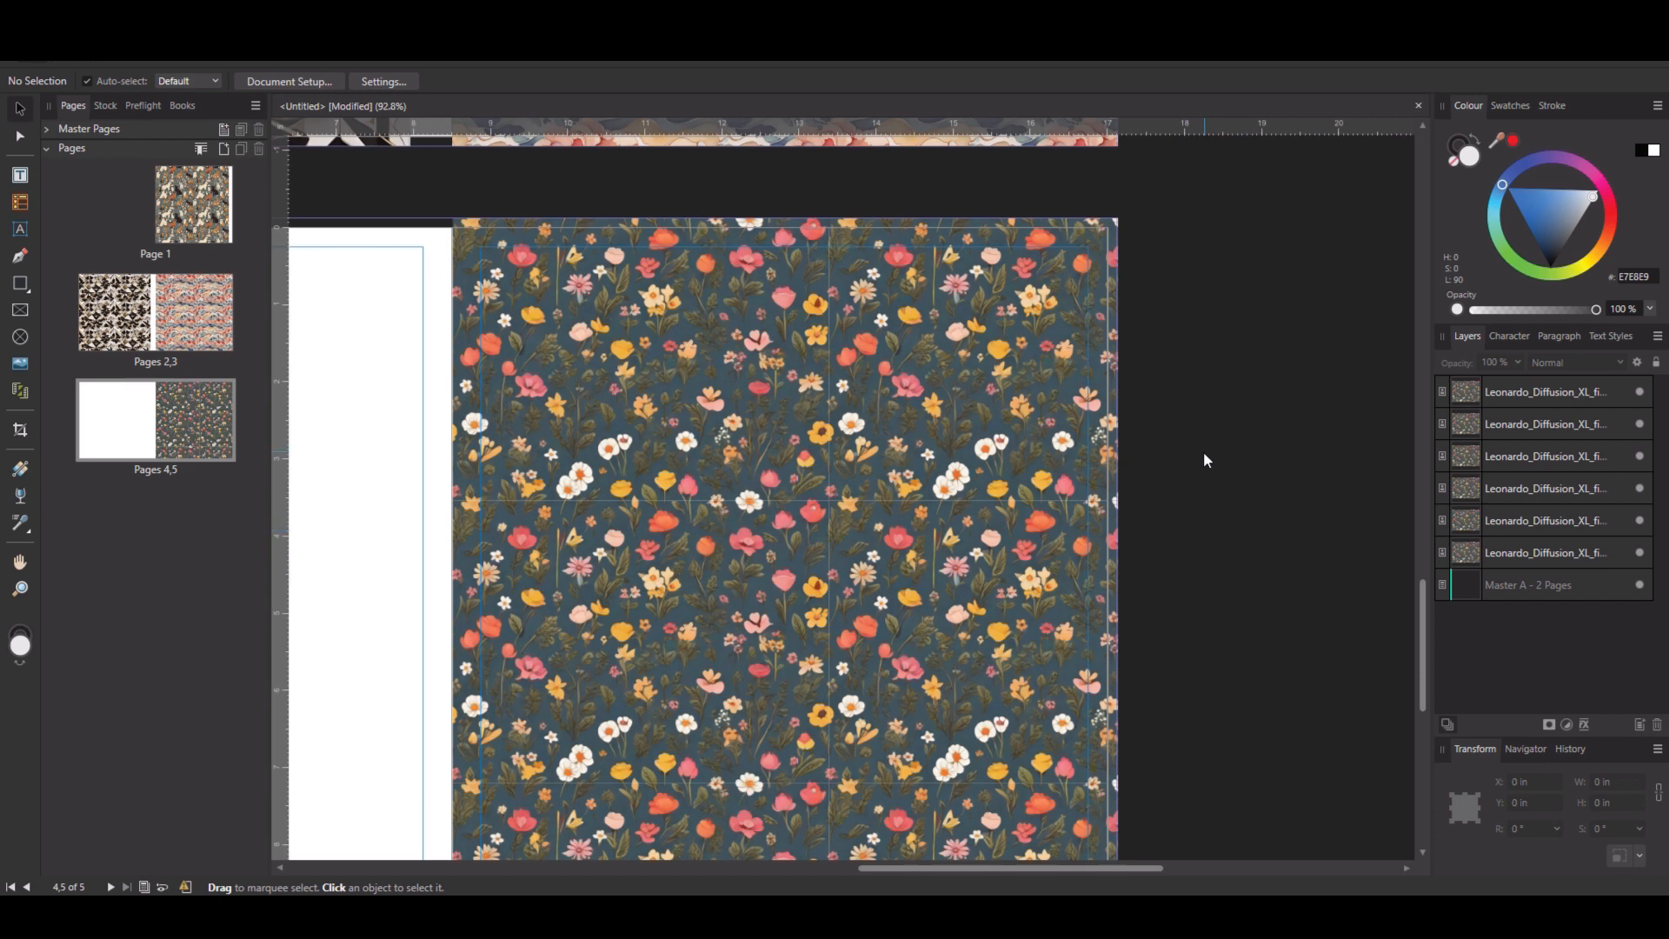